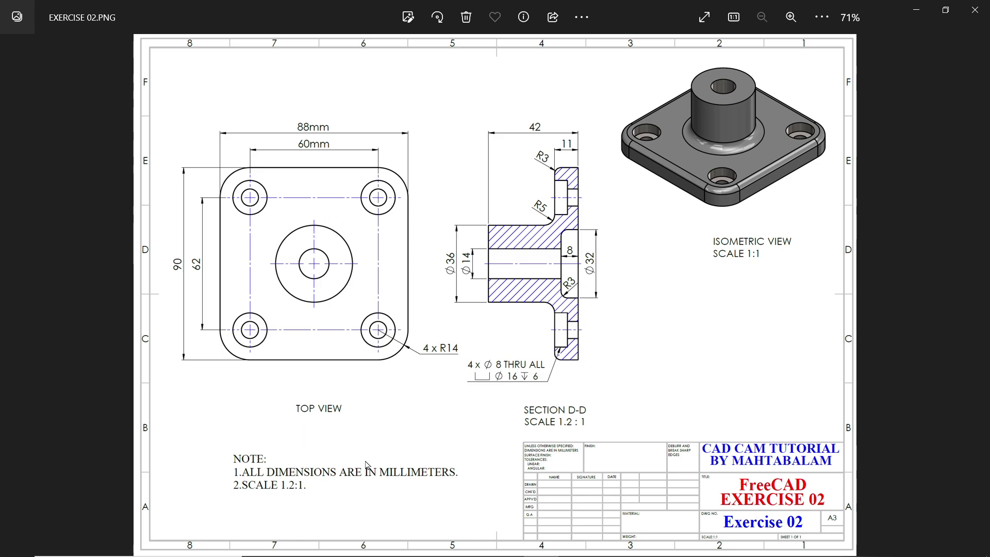
- Switch from the Exercise 02 drawing image to FreeCAD and create a new document
ctrl+scroll(314, 200, up, 3)
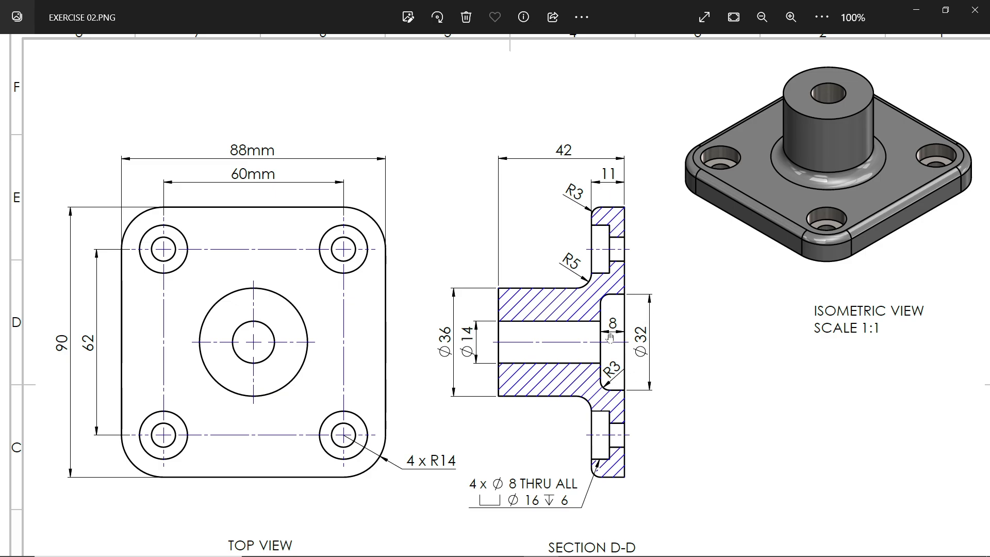
click(917, 13)
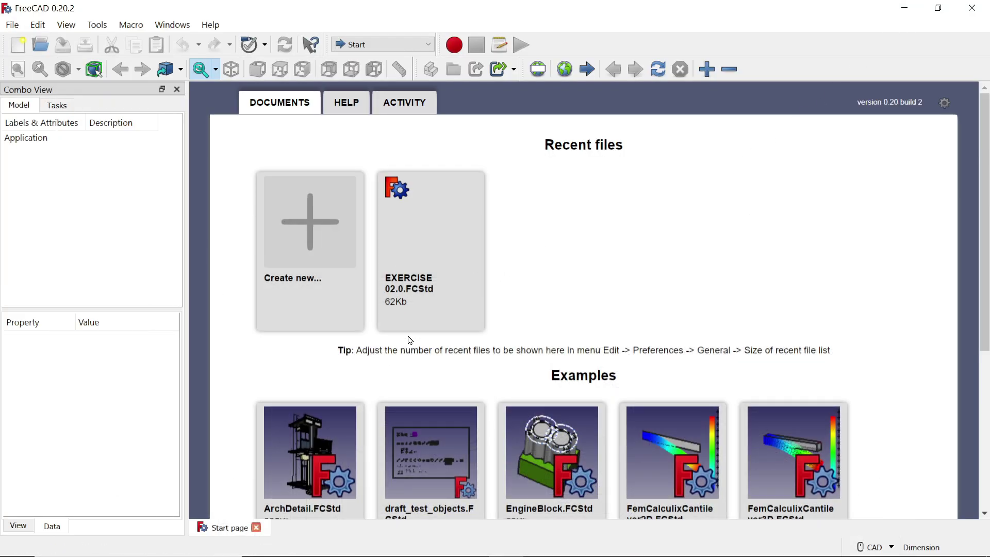
click(308, 224)
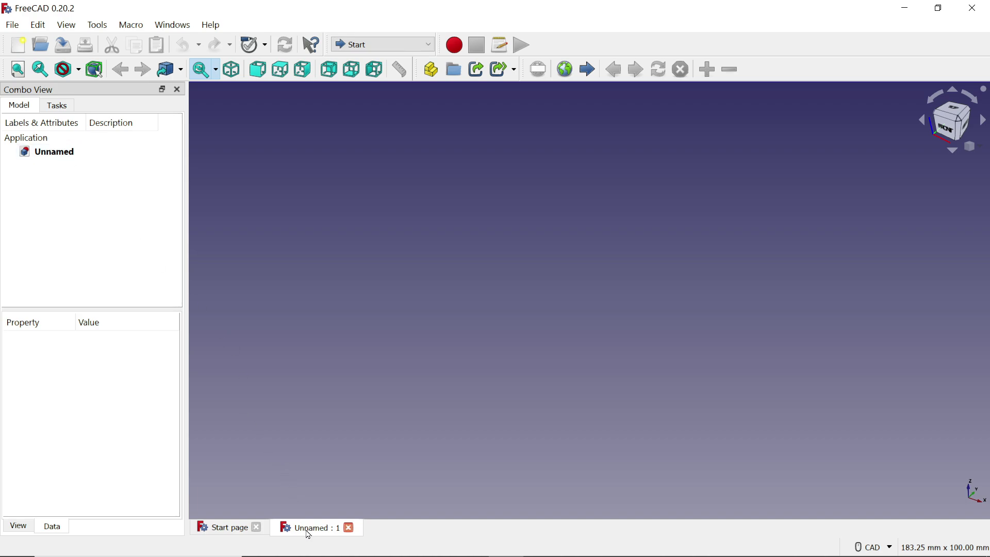
- Change the new document's label to EXERCISE 02
click(56, 154)
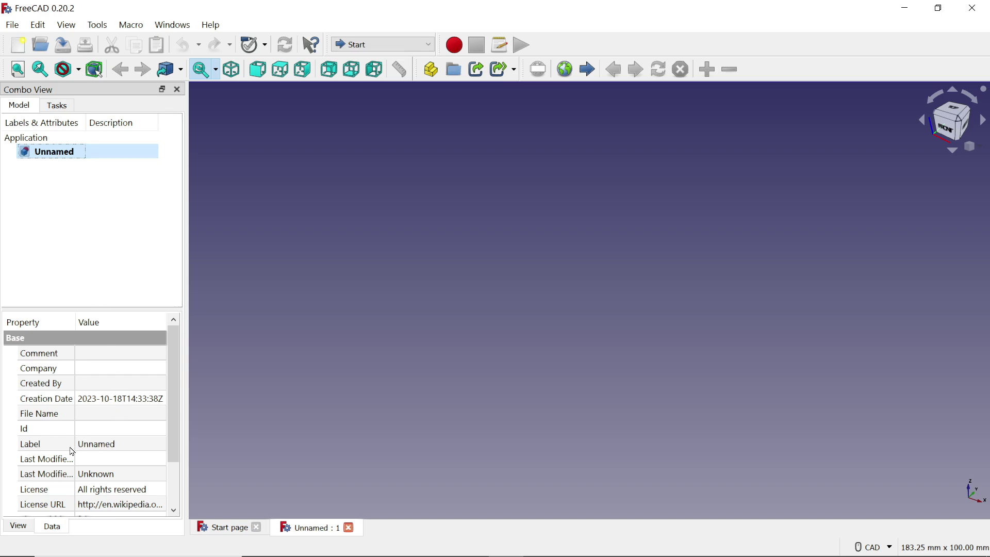
click(95, 446)
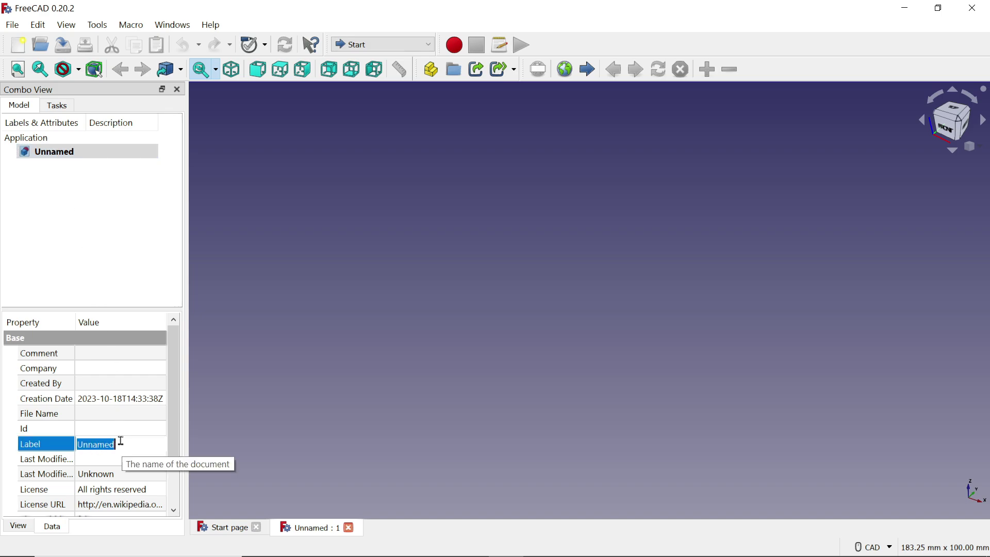
text(EXERC)
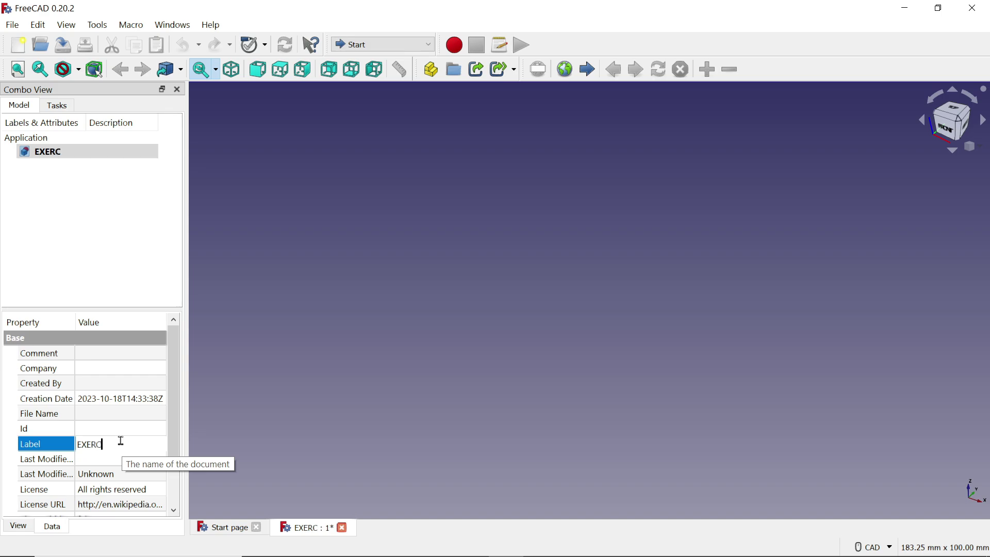
text(ISE 02)
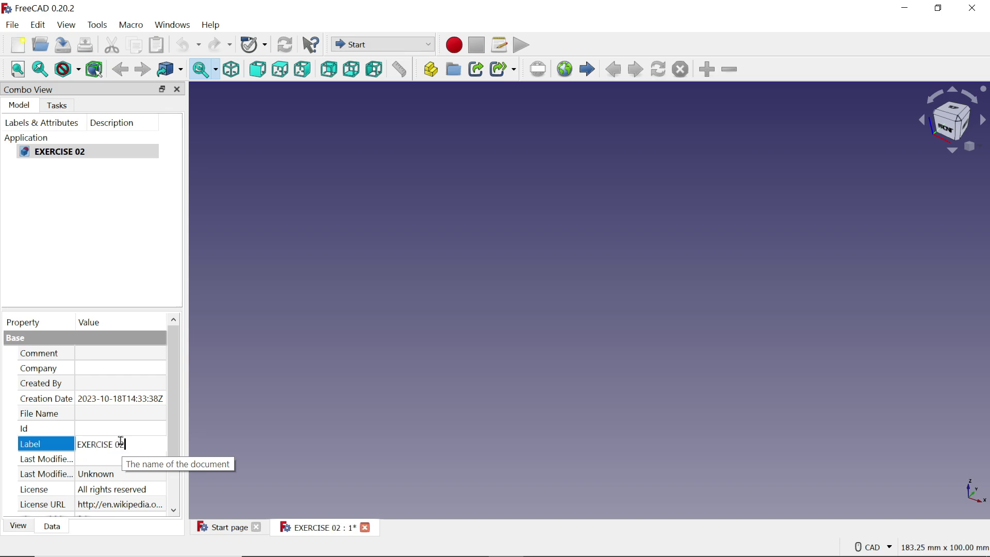
click(77, 152)
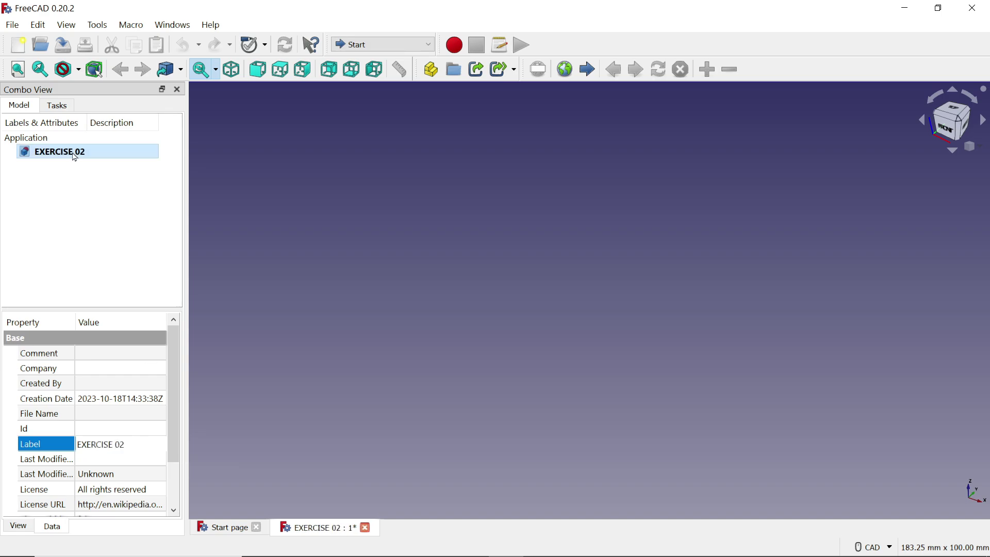
click(871, 549)
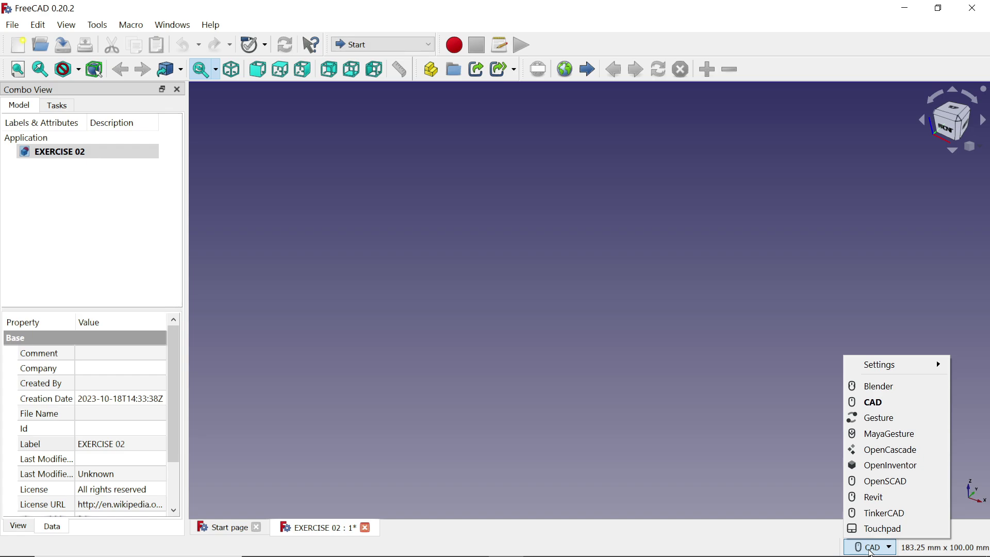
click(871, 550)
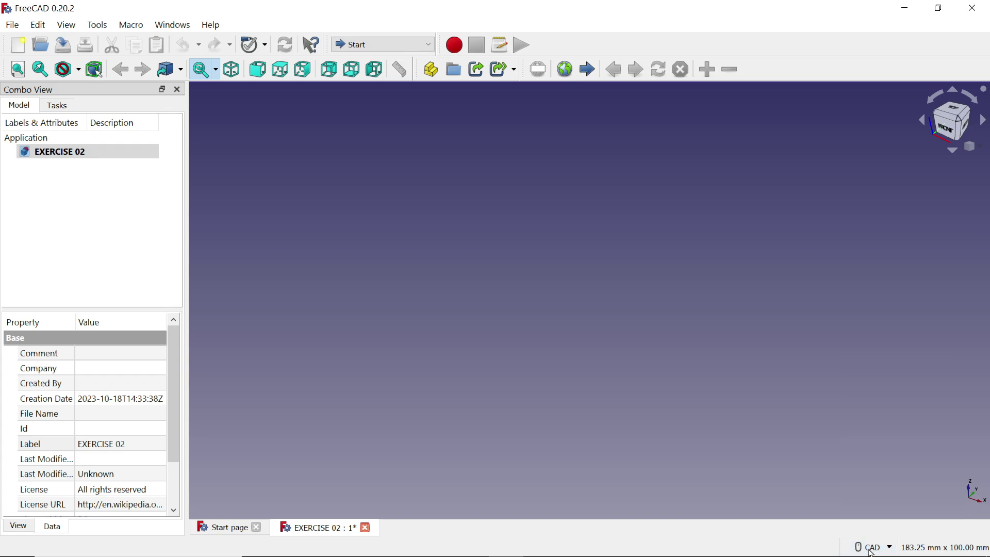
mouse_move(871, 552)
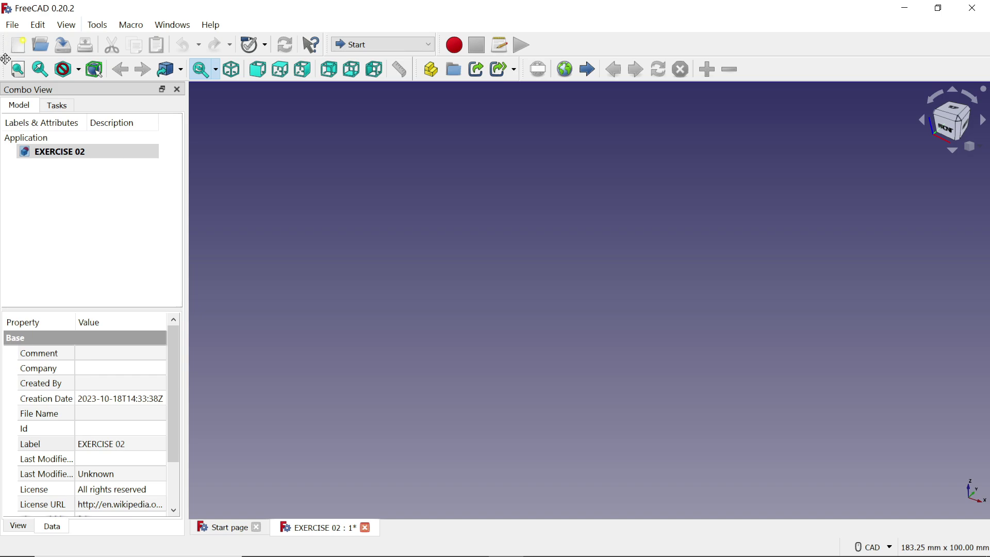
- Switch to the Part Design workbench and create a body in the EXERCISE 02 document
click(416, 47)
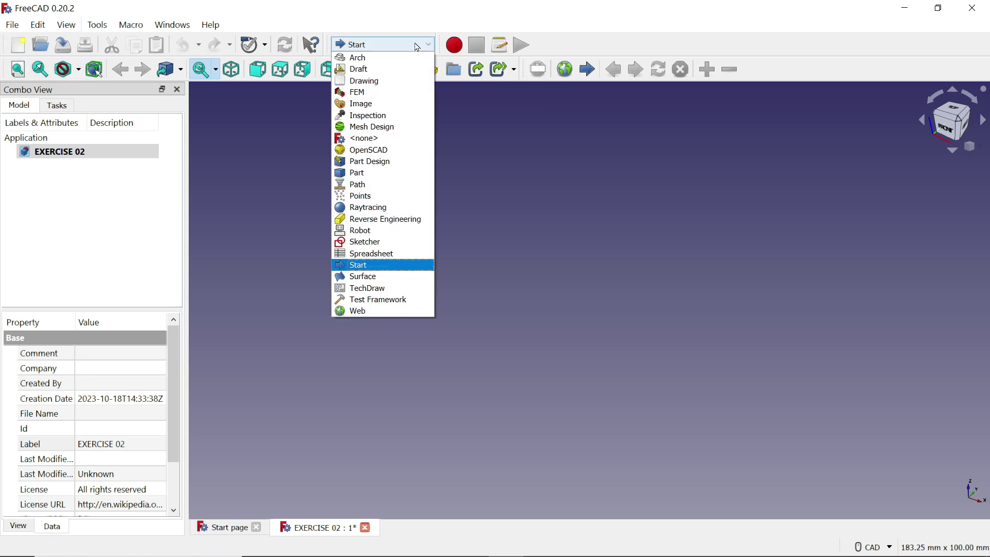
click(372, 164)
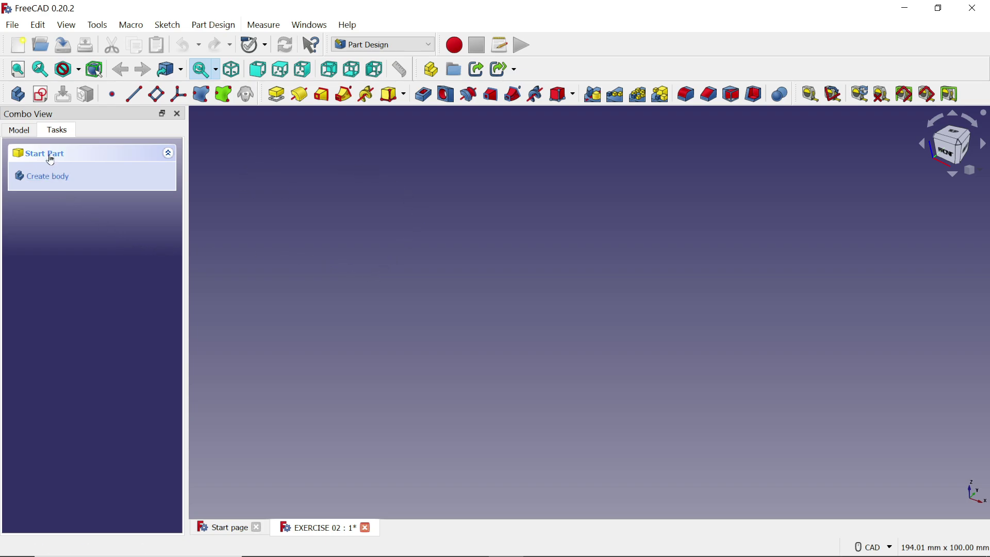
click(18, 131)
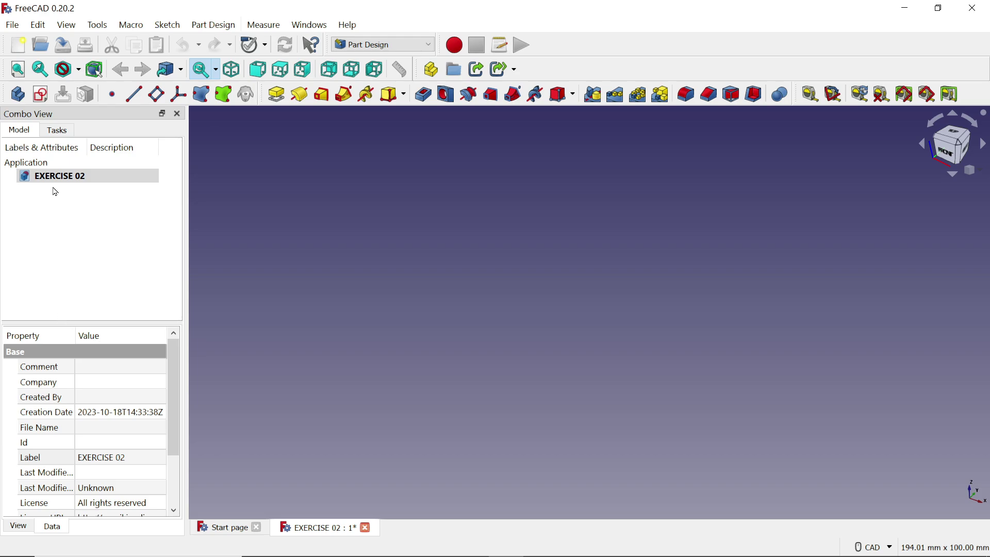
click(57, 131)
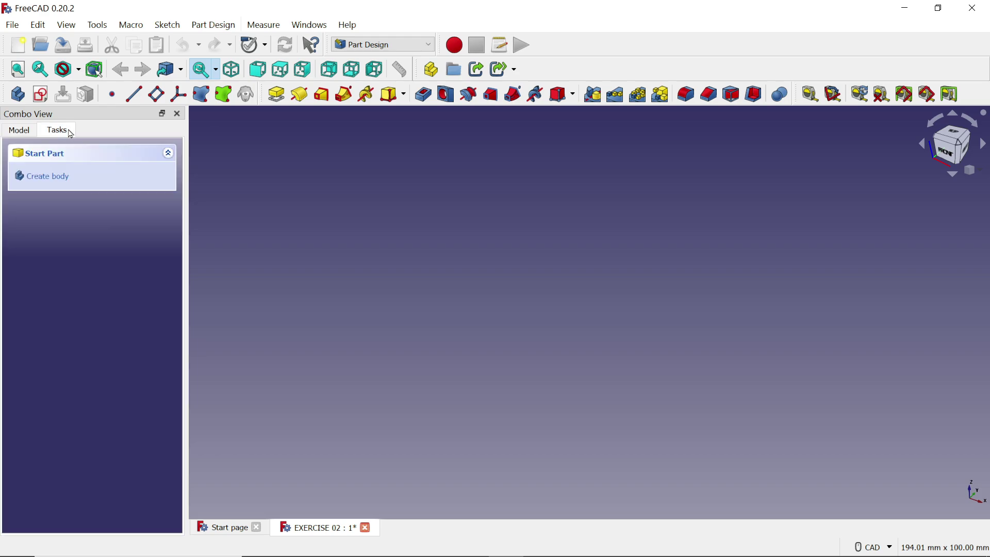
click(57, 181)
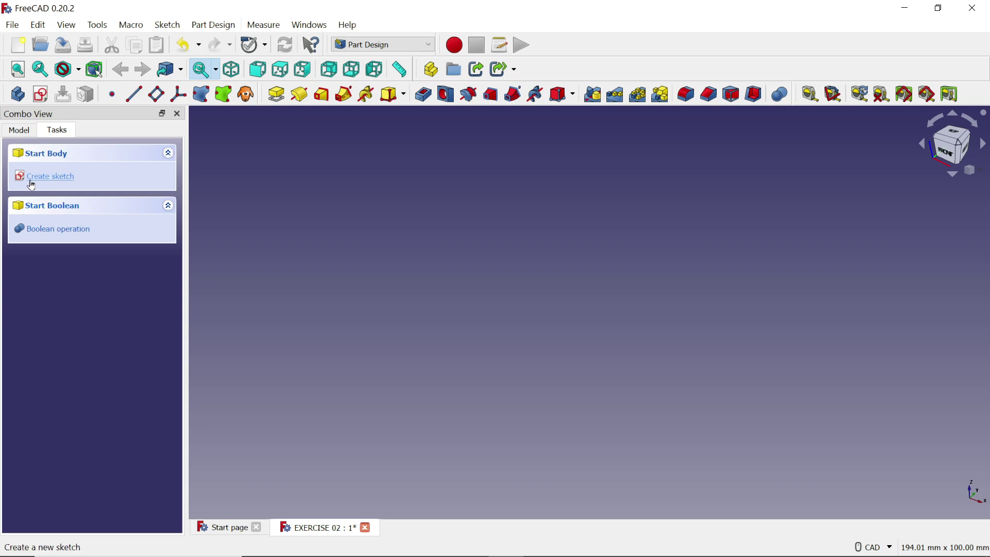
- Start a new sketch on the body's XY plane
click(61, 184)
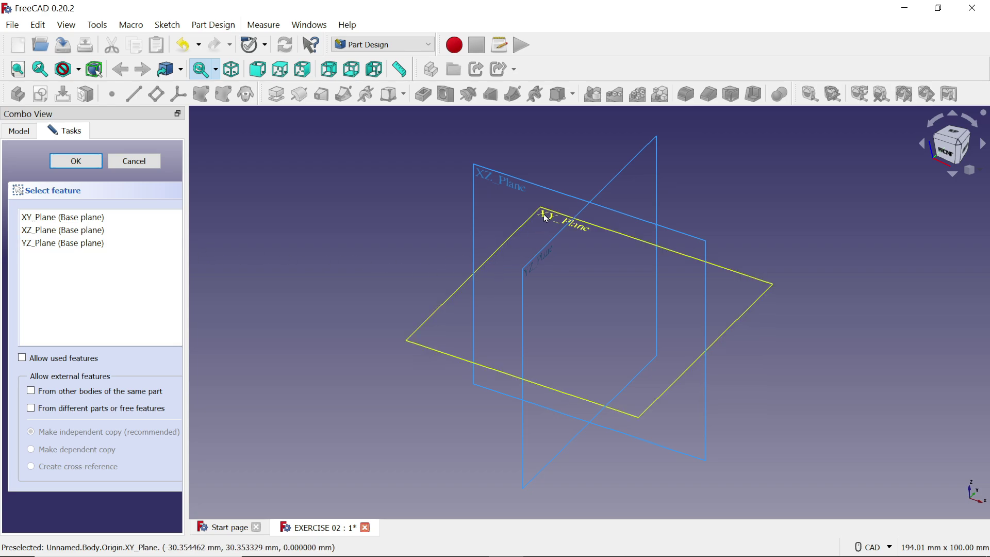
click(97, 217)
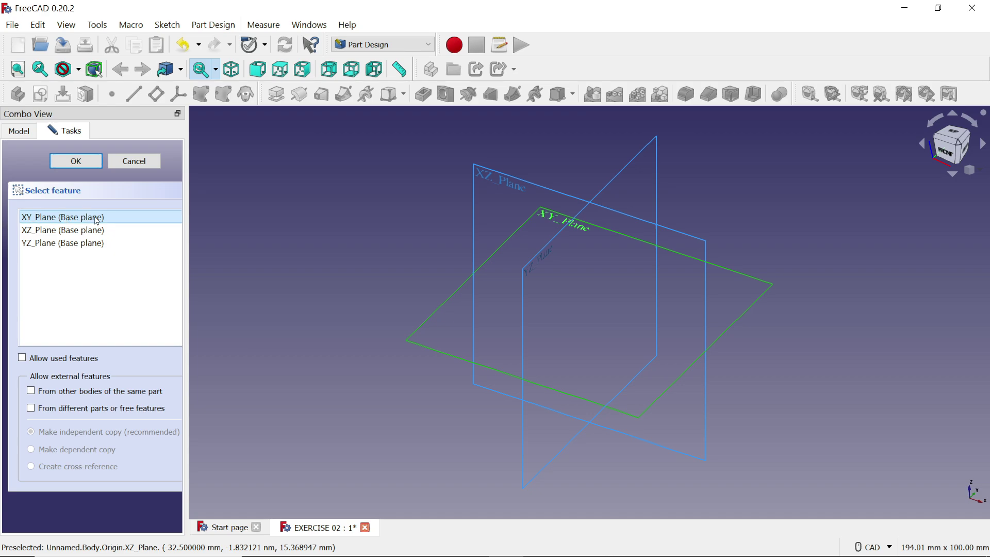
click(73, 168)
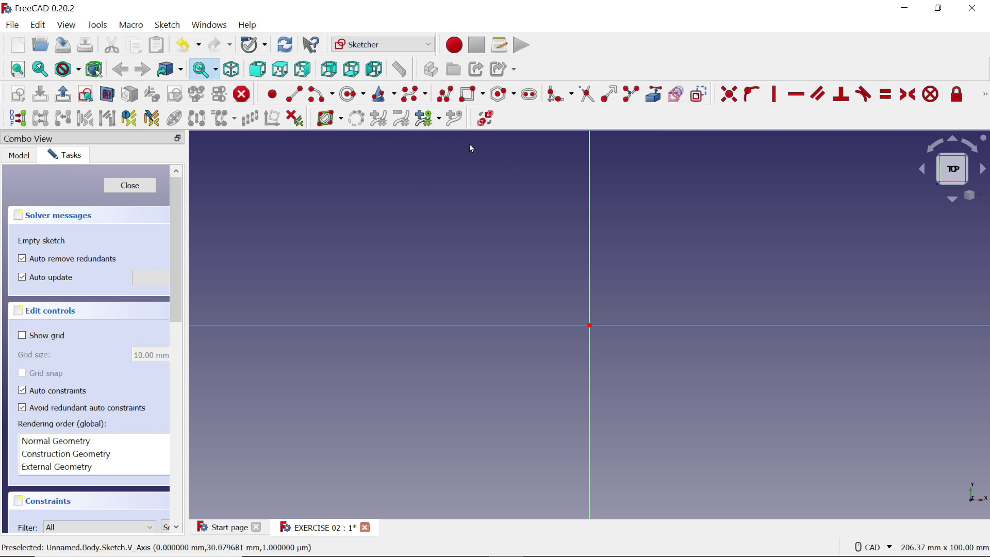
- Sketch a centered rectangle about 124 mm wide and 79 mm high, with its center on the origin
click(483, 98)
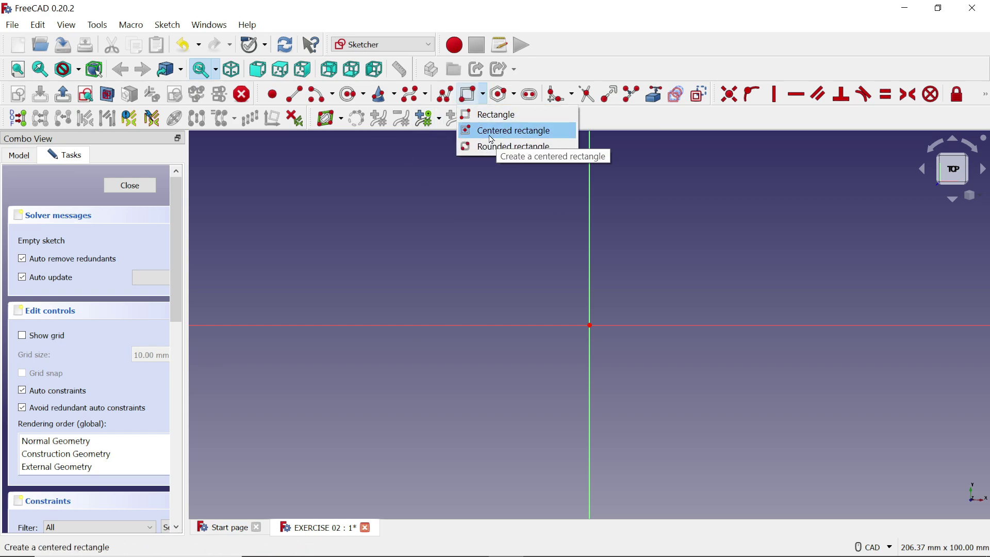
click(493, 132)
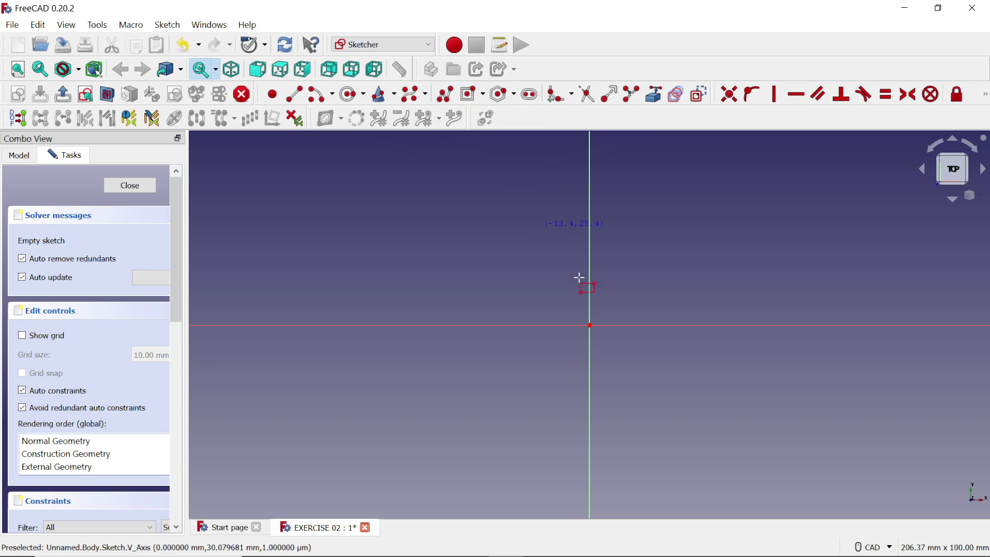
click(589, 325)
click(831, 169)
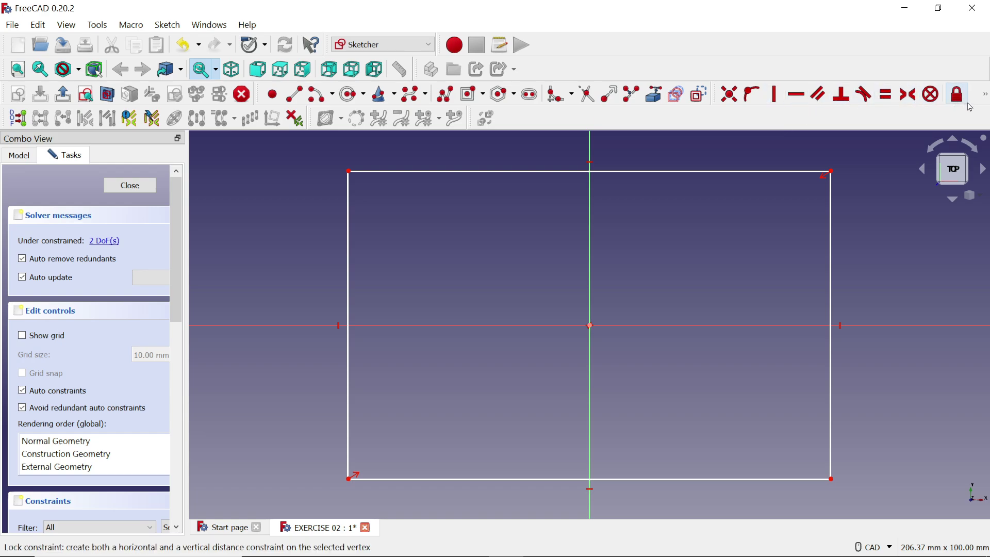
- Constrain the rectangle's horizontal width to 88 mm using its upper edge
click(985, 96)
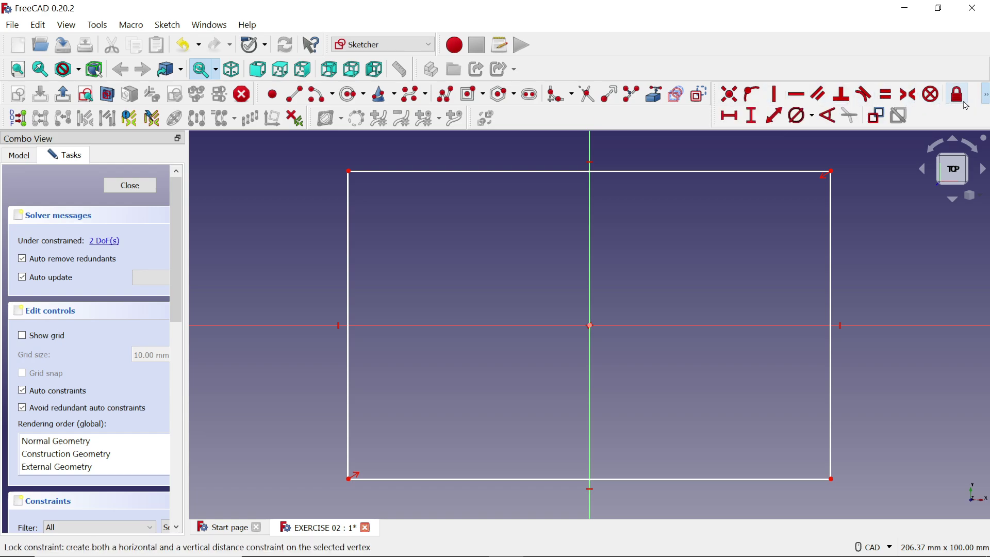
click(732, 120)
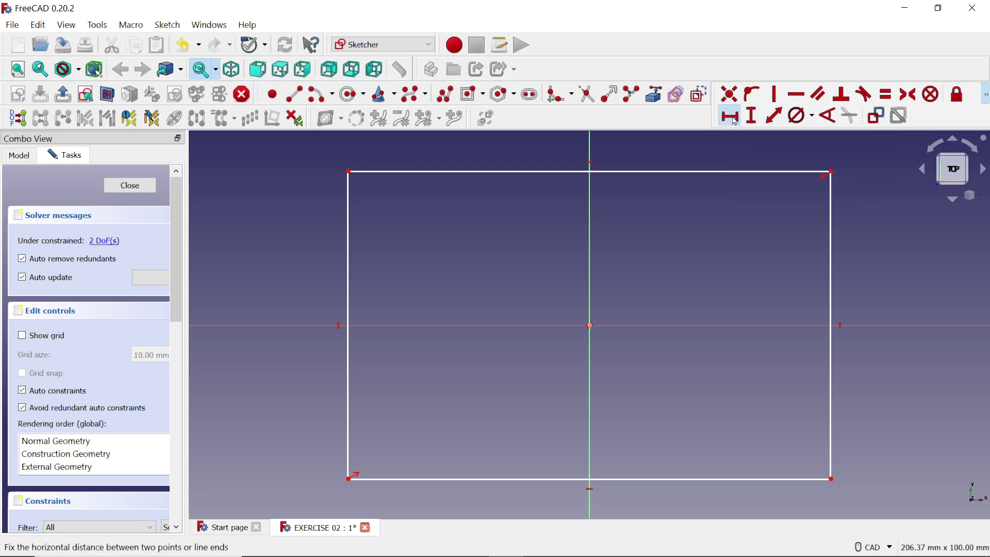
click(703, 173)
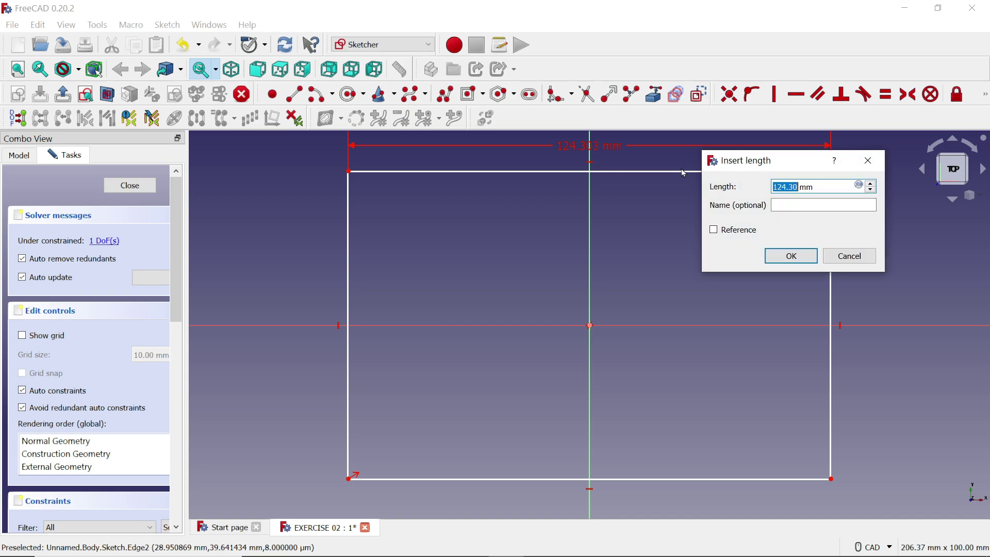
text(88)
click(784, 256)
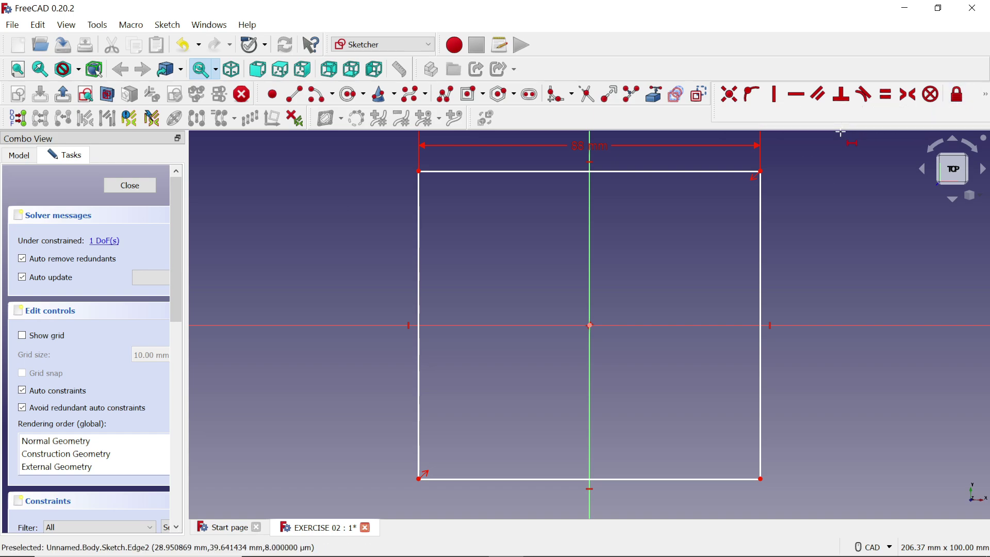
- Constrain the rectangle's vertical height to 90 mm and close the sketch
click(985, 96)
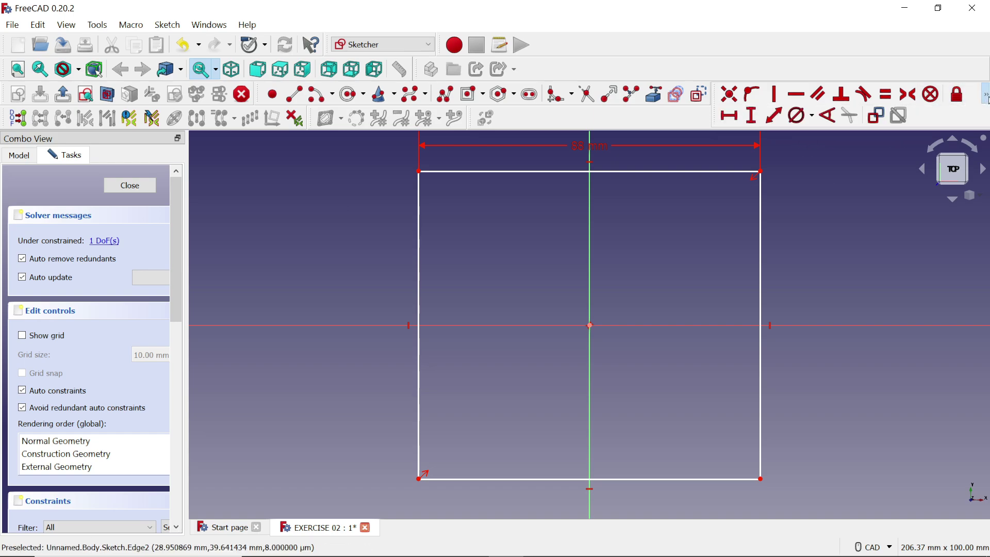
click(751, 117)
click(761, 247)
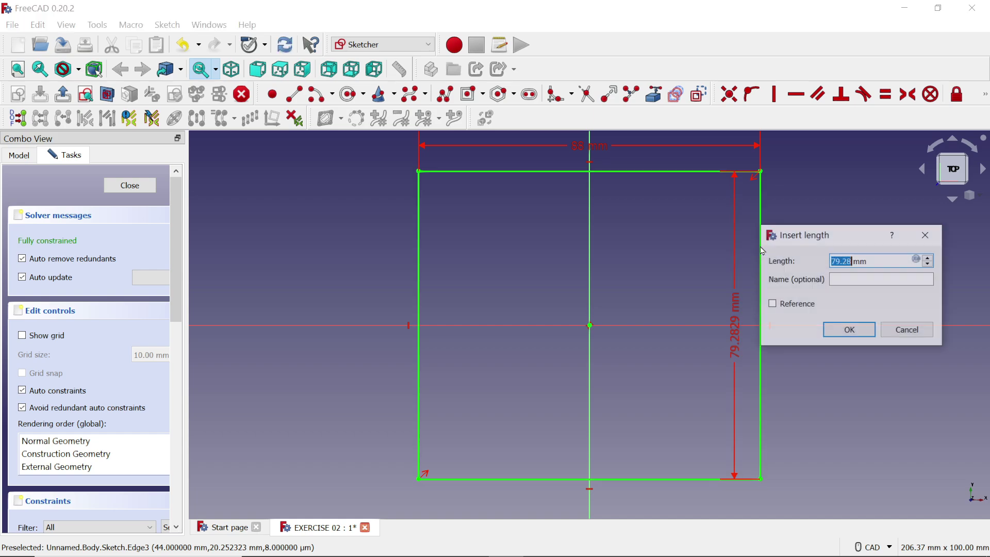
text(90)
click(850, 330)
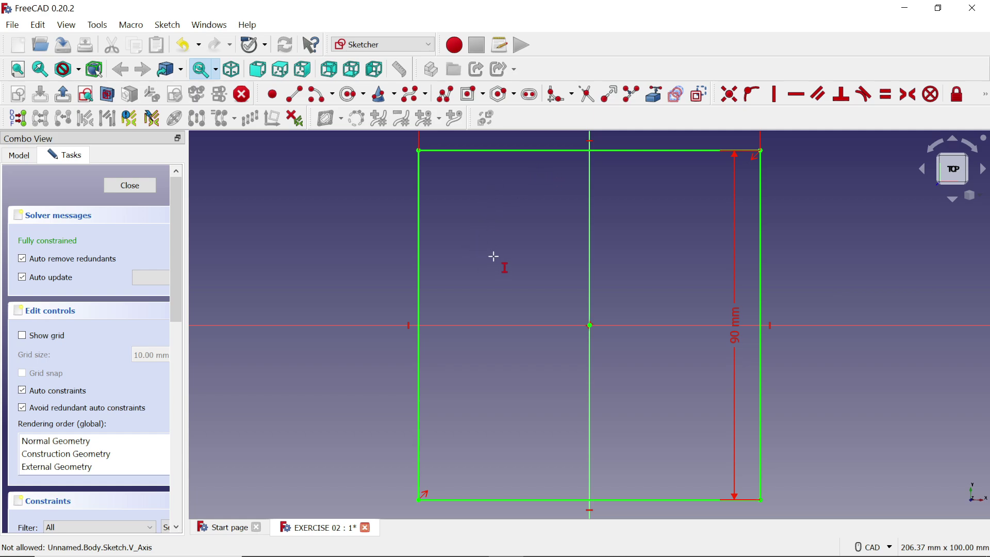
key(Escape)
click(130, 186)
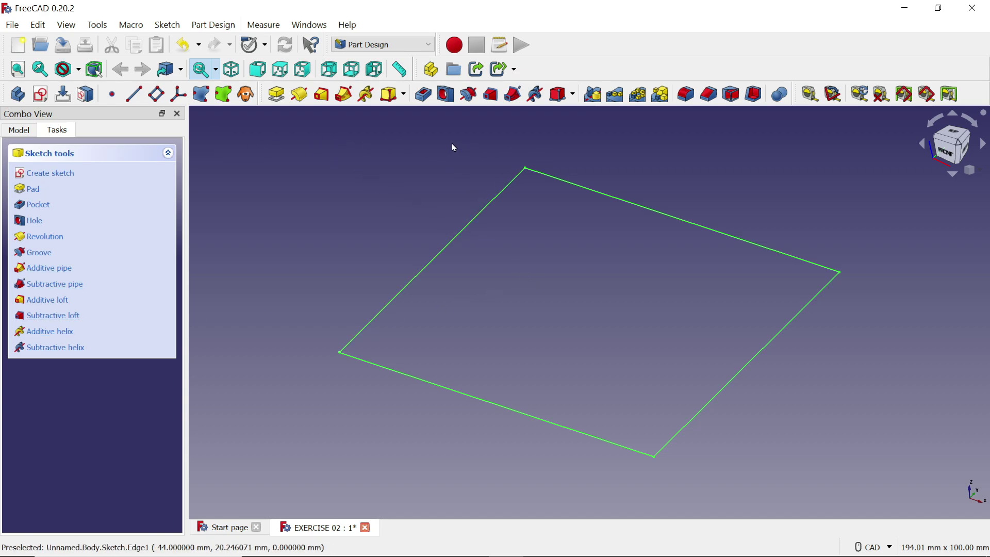
- Pad the rectangle sketch to a length of 11 mm using the Dimension type
click(277, 95)
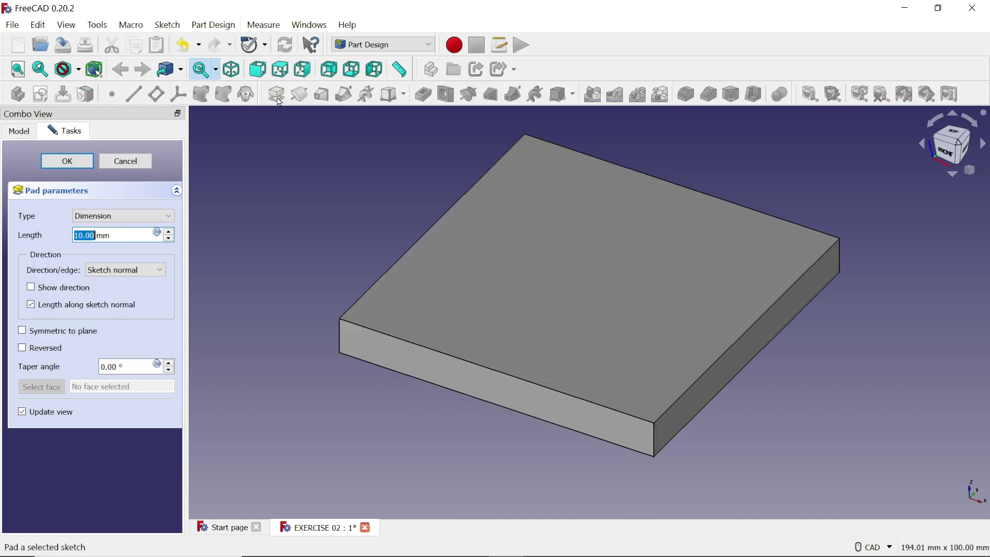
click(105, 216)
click(106, 221)
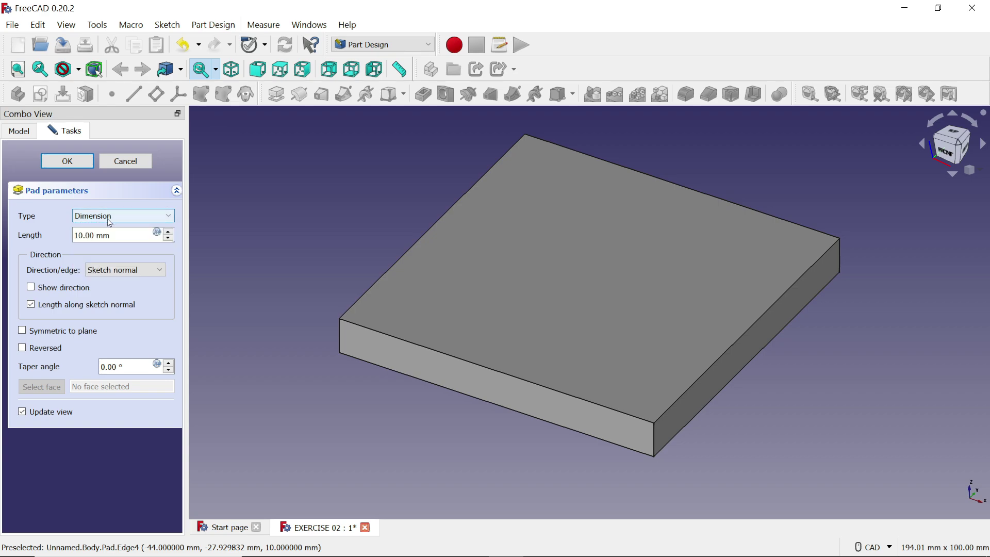
click(109, 220)
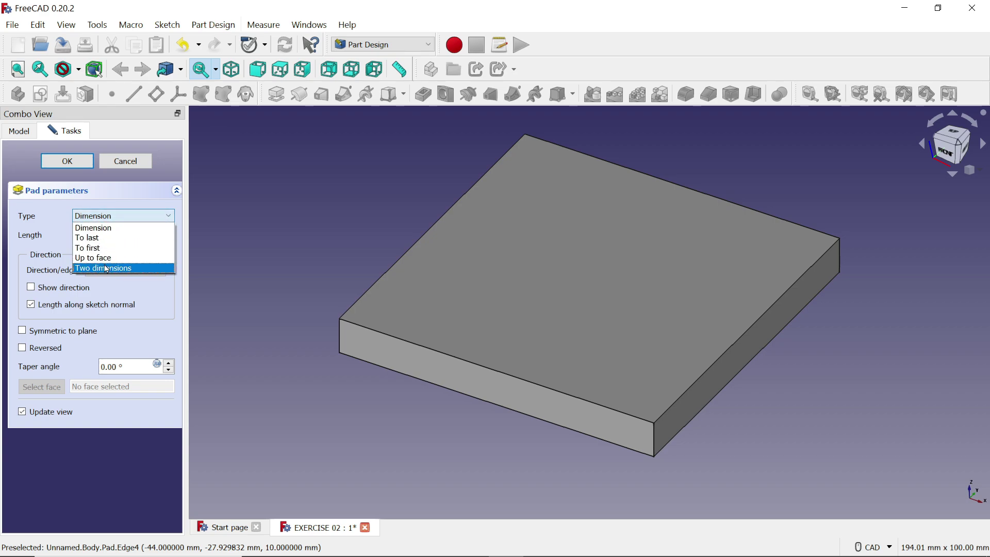
click(108, 219)
drag(127, 234, 48, 237)
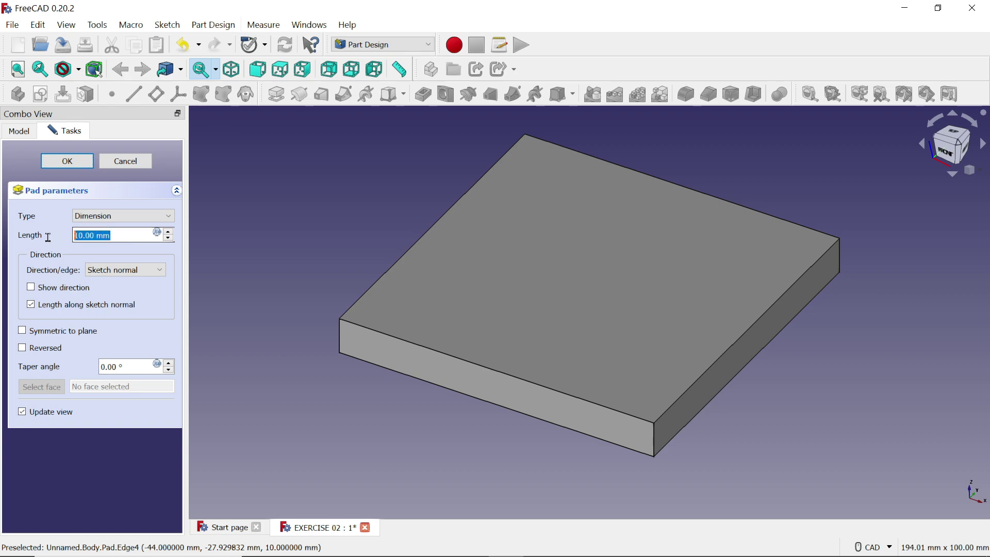
text(11)
click(296, 229)
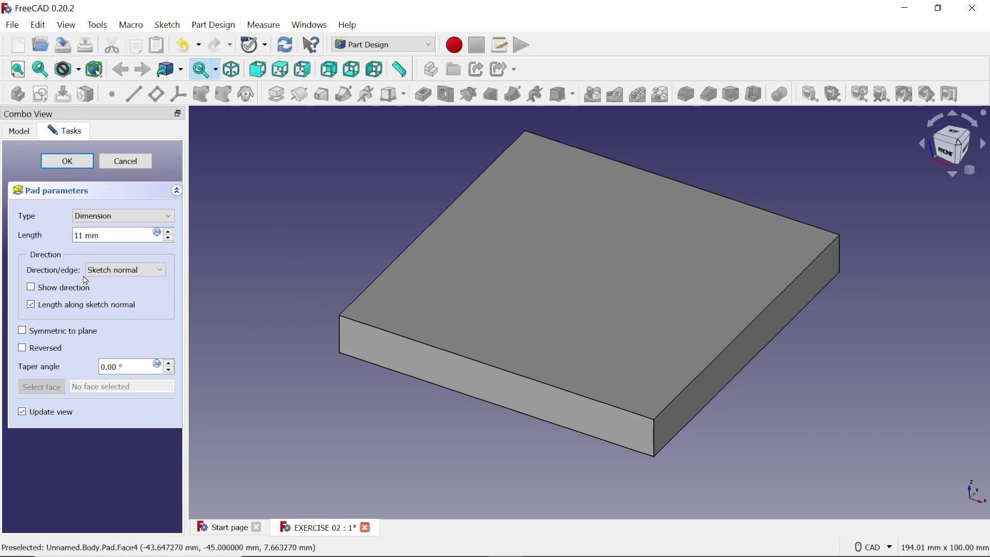
- Use the sketch normal as the pad direction, turn on Show direction, and accept the pad
click(111, 274)
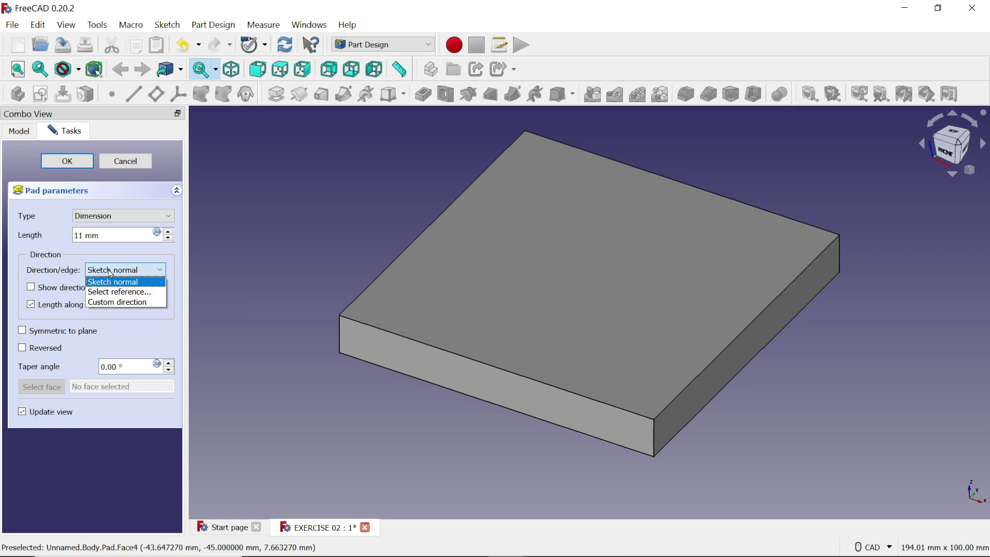
click(111, 274)
click(136, 272)
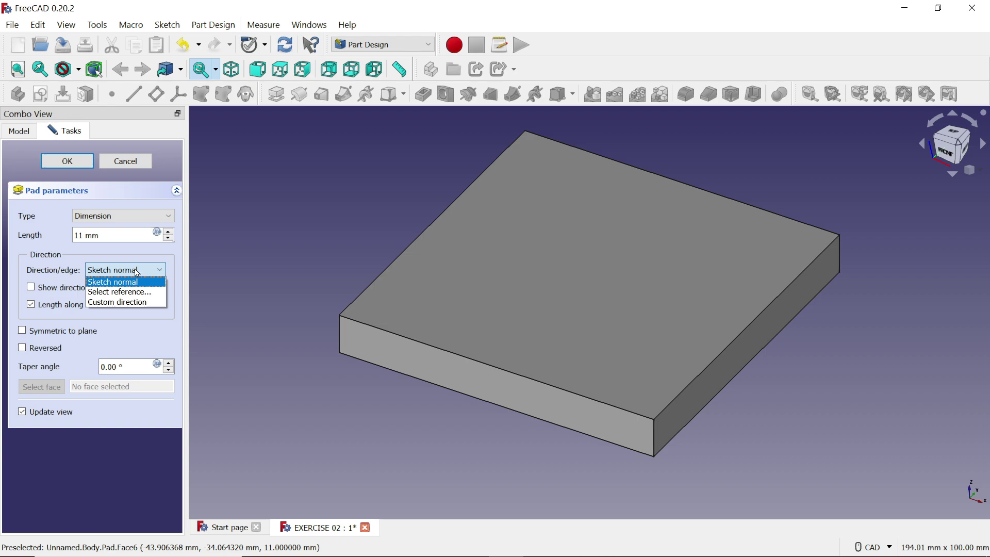
click(121, 282)
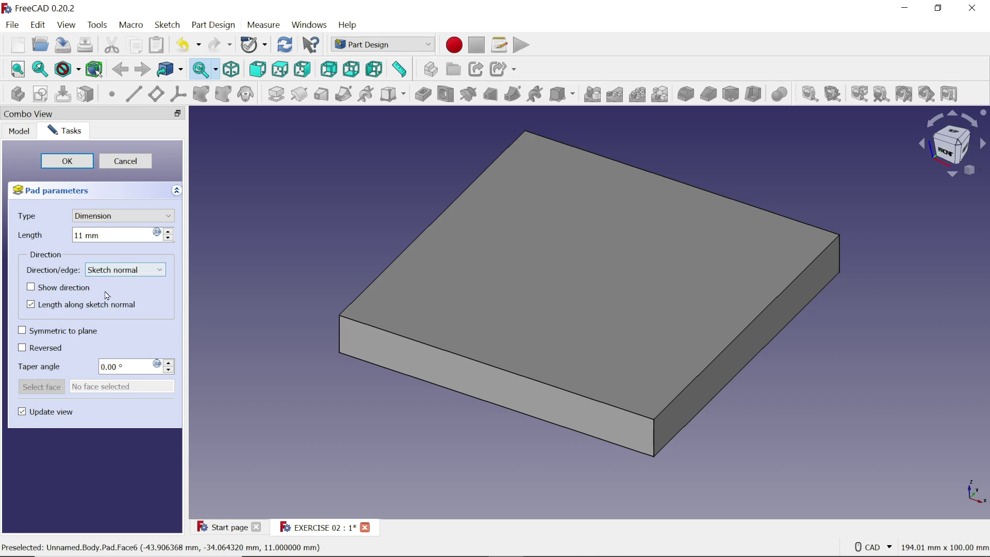
click(31, 287)
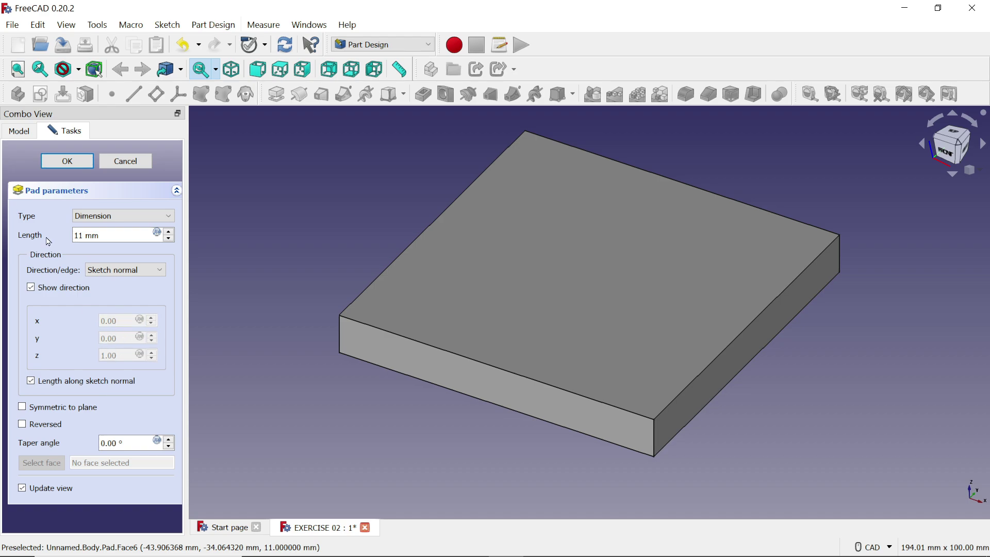
click(67, 161)
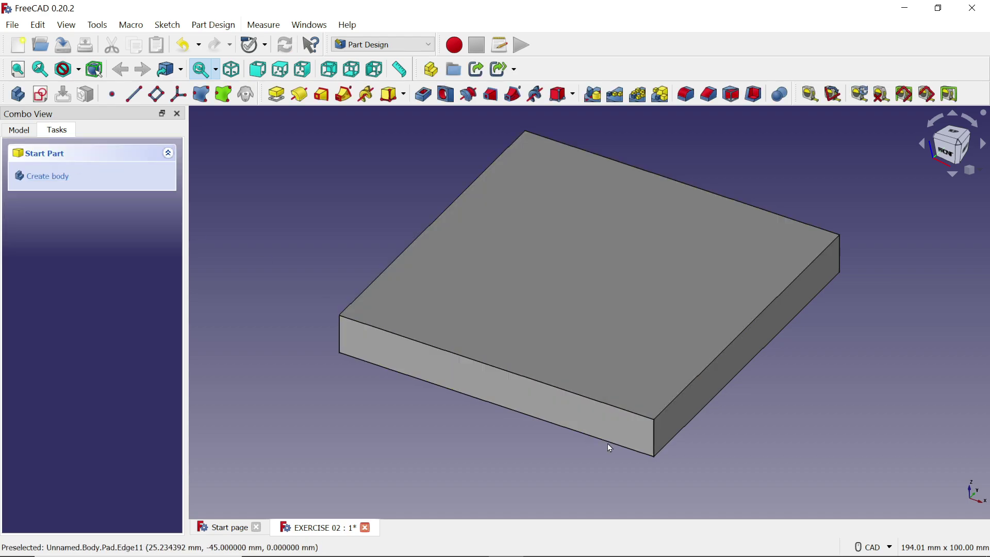
- Fillet the plate's two front vertical corner edges and its back-right one with a 14 mm radius
click(656, 443)
ctrl+click(840, 262)
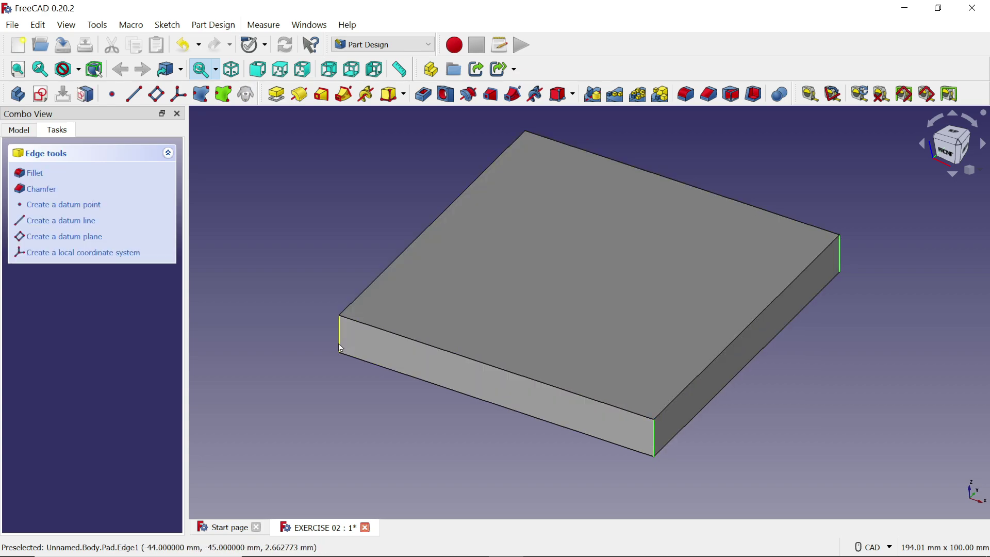
click(685, 95)
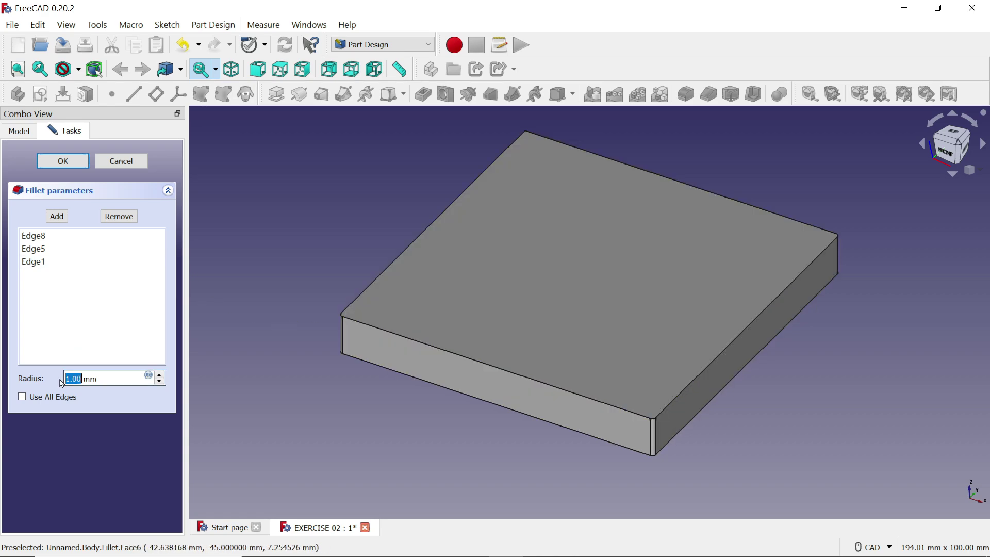
text(14)
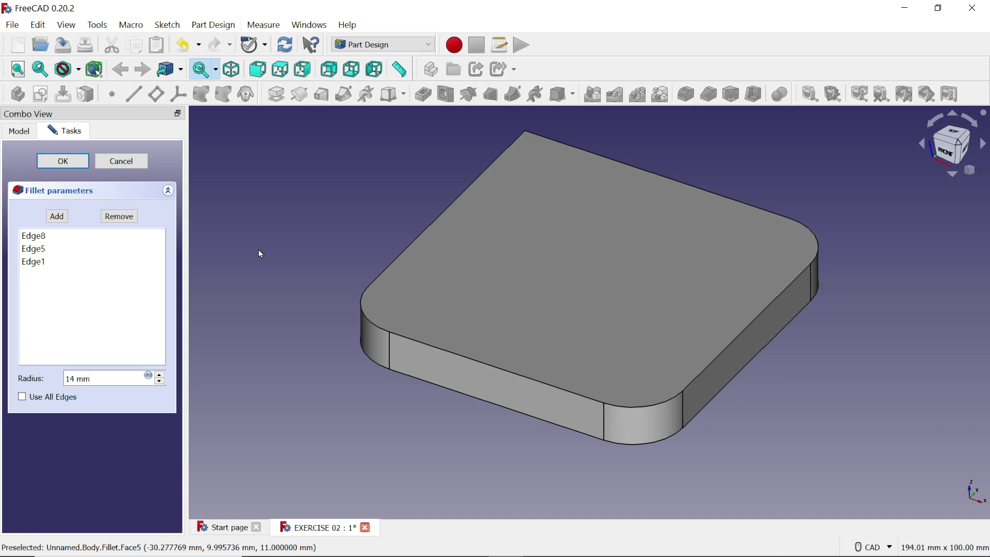
scroll(258, 249, up, 1)
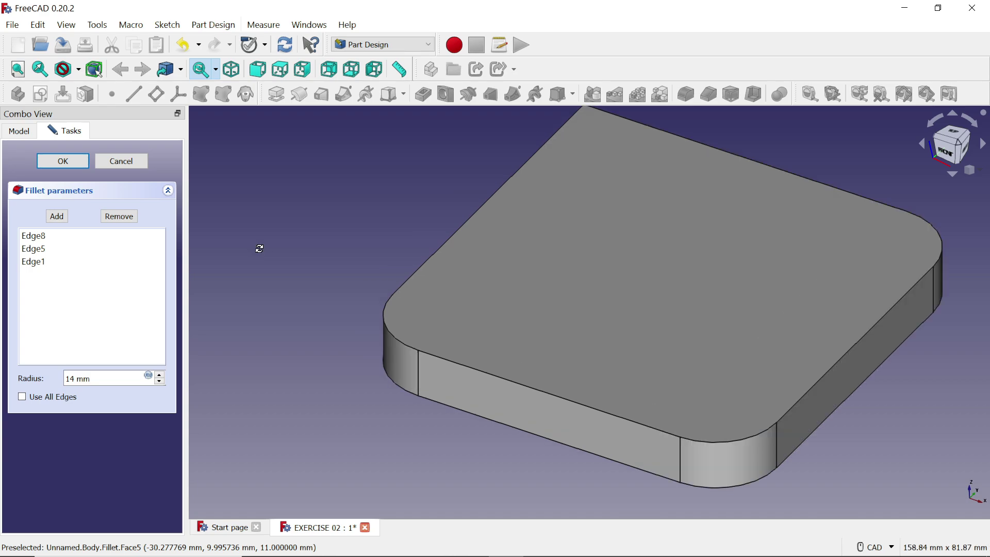
middle_drag(259, 248, 383, 236)
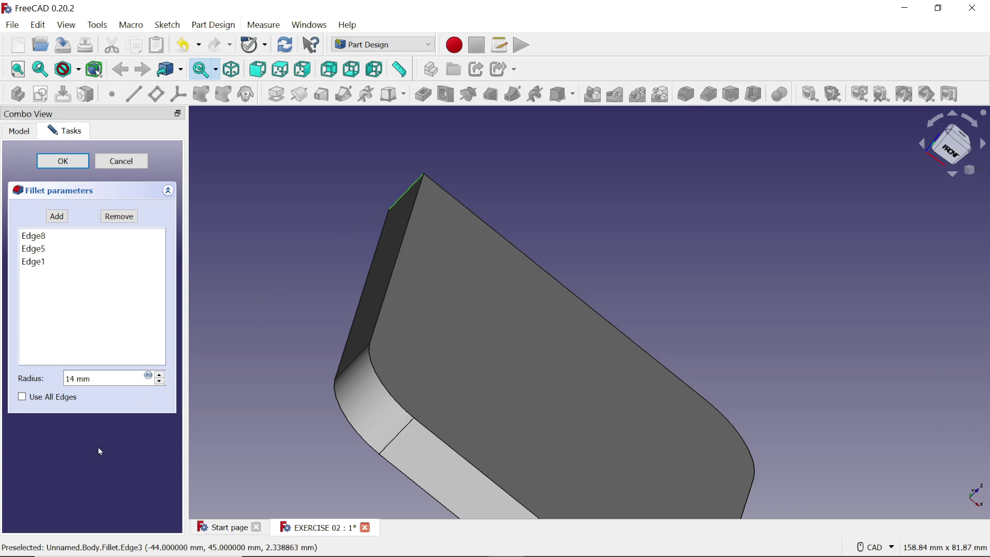
click(62, 161)
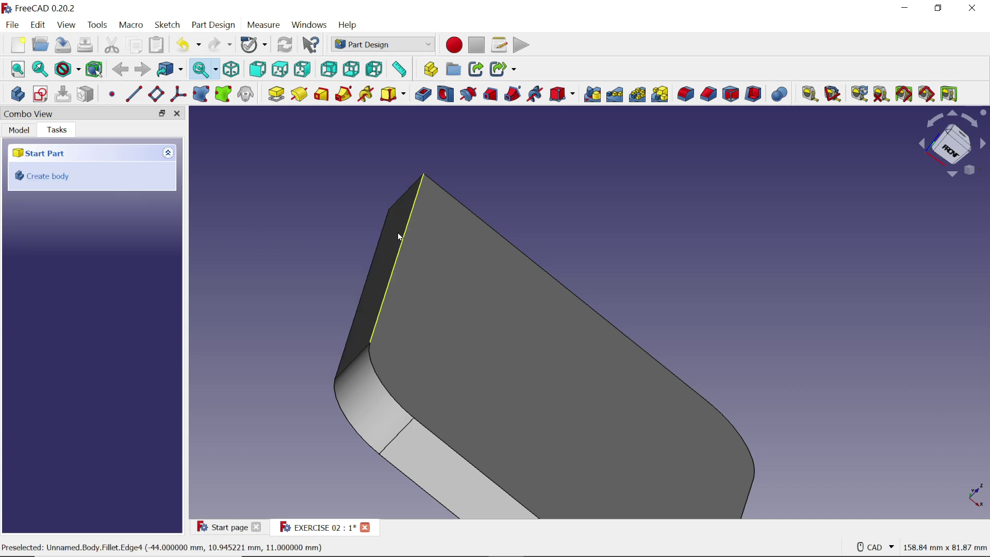
- Edit the fillet to include the plate's remaining back-left vertical corner edge
click(19, 132)
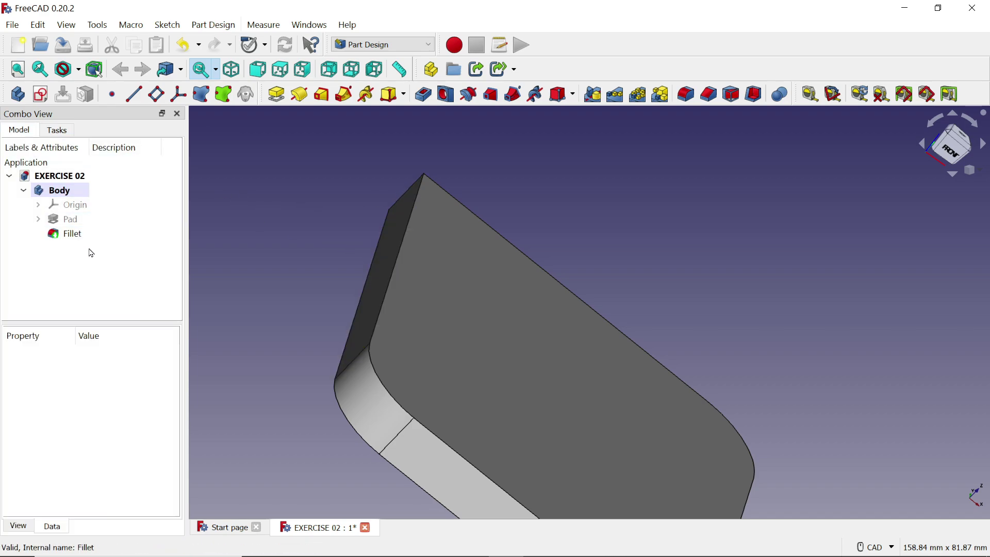
right_click(77, 237)
click(136, 248)
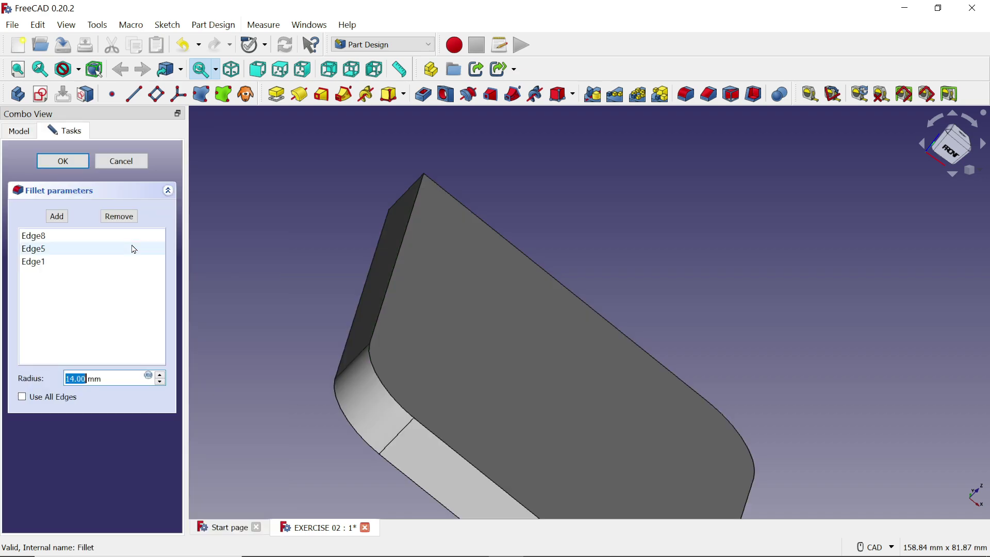
click(57, 215)
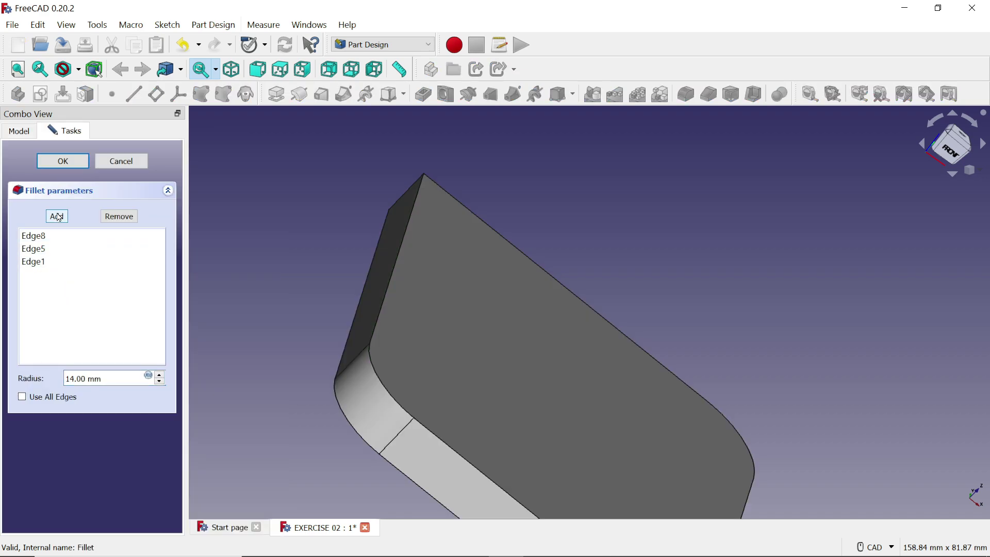
click(405, 194)
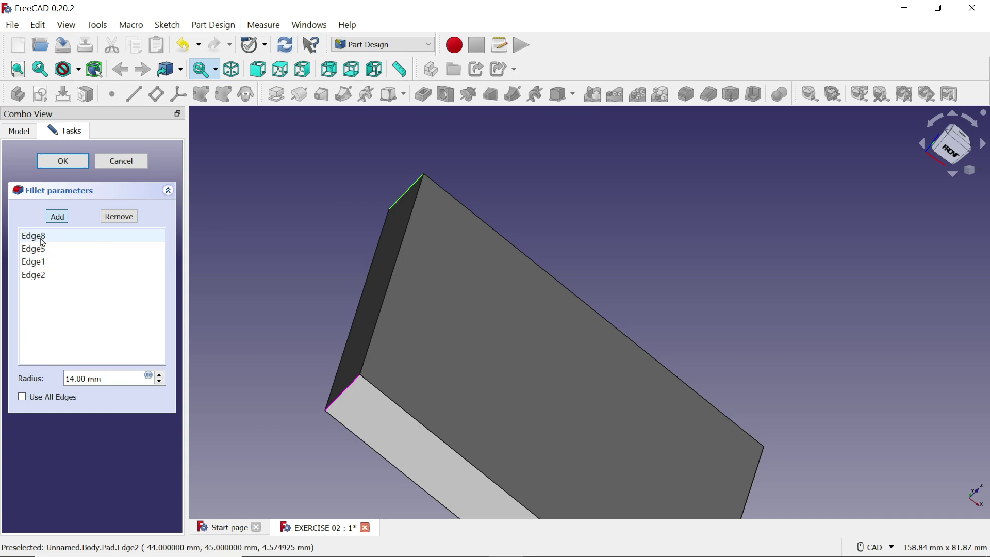
click(63, 161)
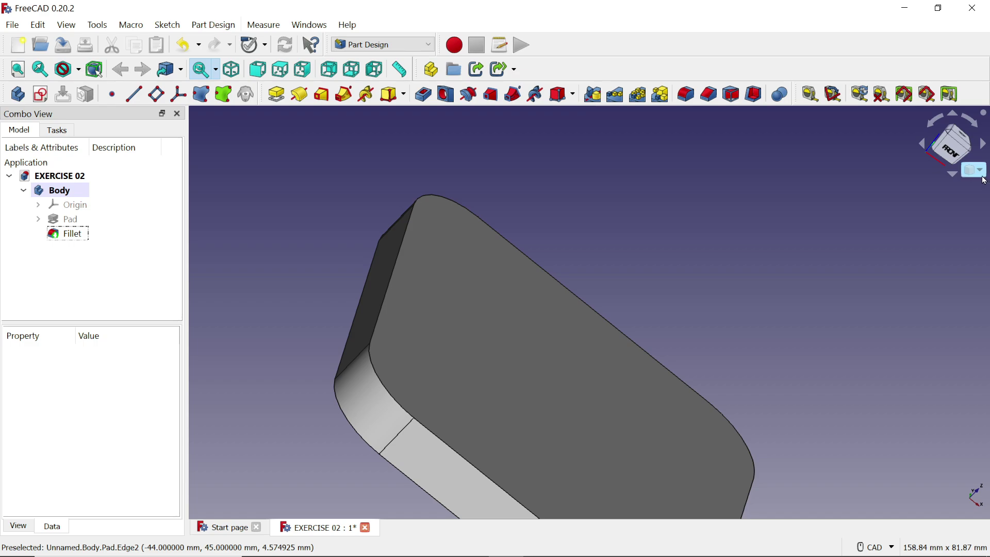
- Start a new sketch on the plate's top face
click(980, 172)
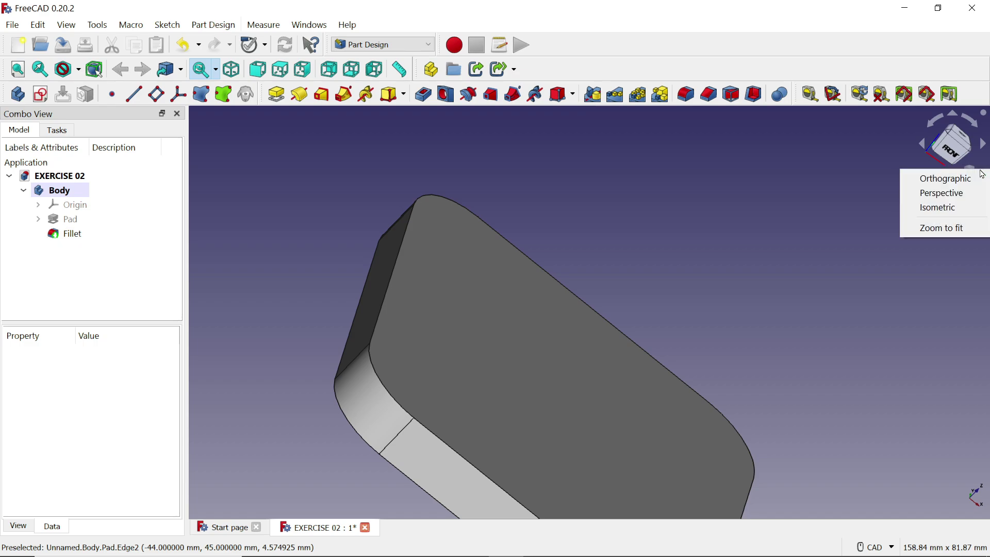
click(938, 208)
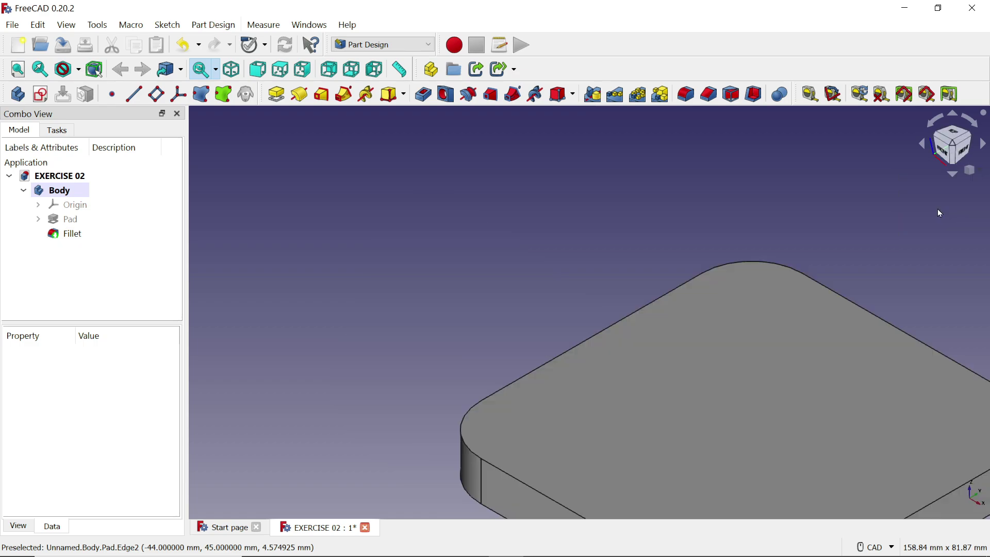
click(17, 71)
click(17, 72)
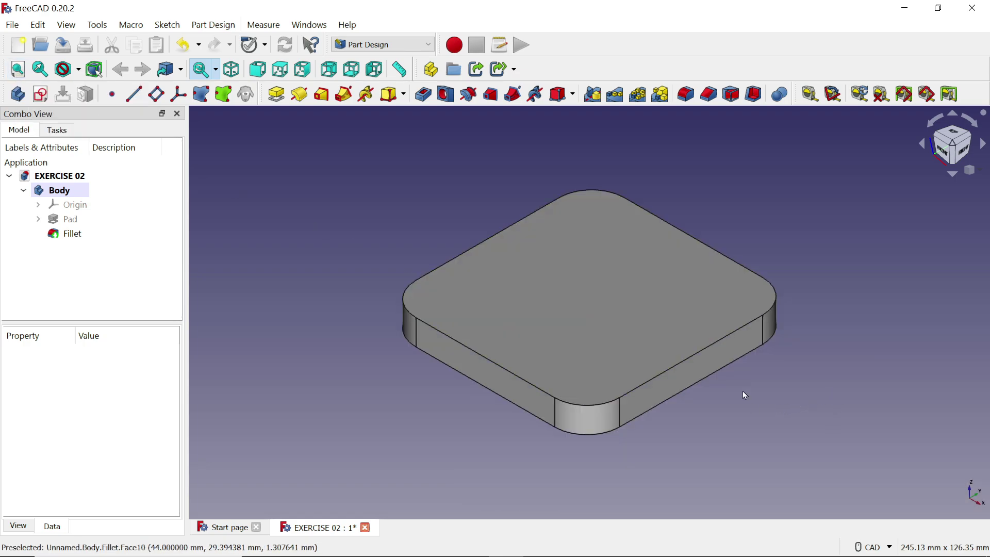
click(591, 293)
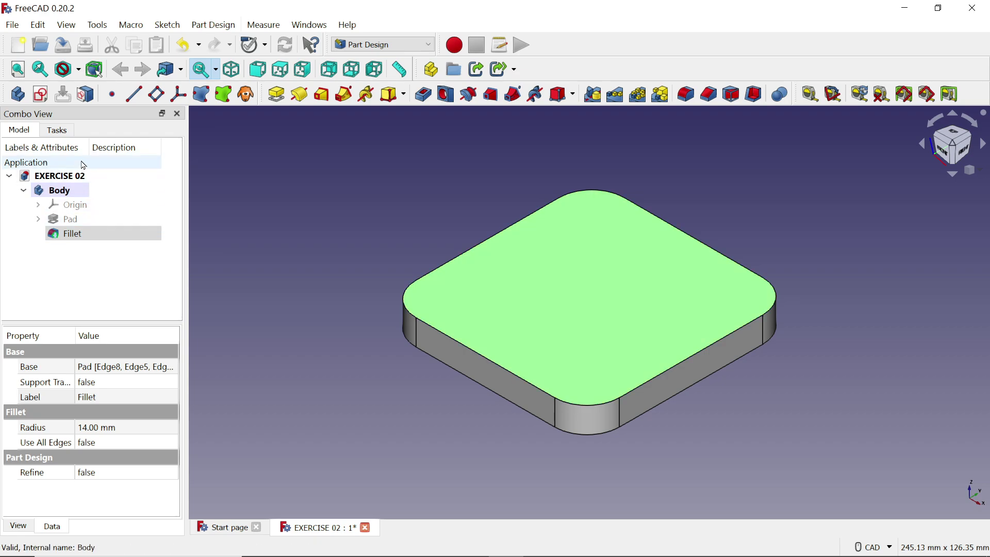
click(58, 131)
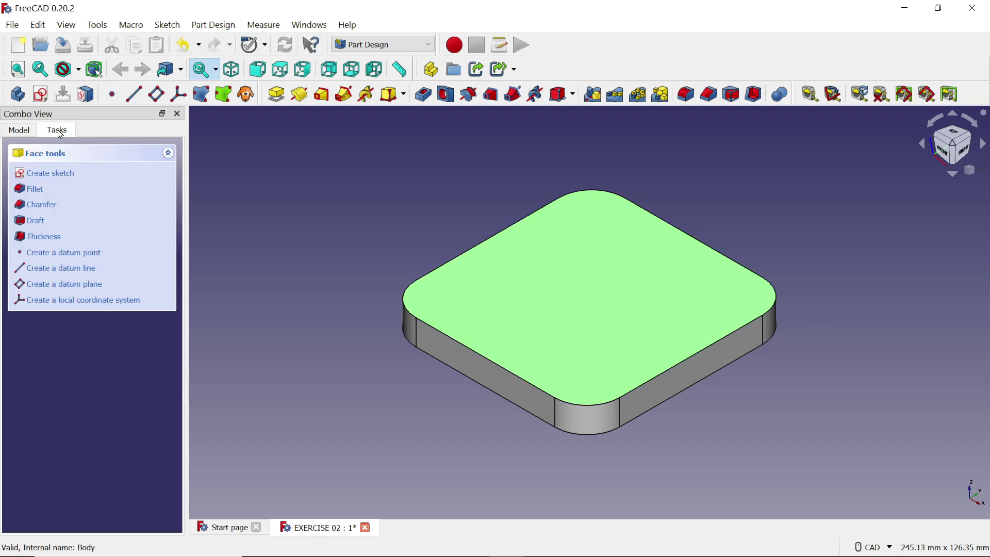
click(71, 175)
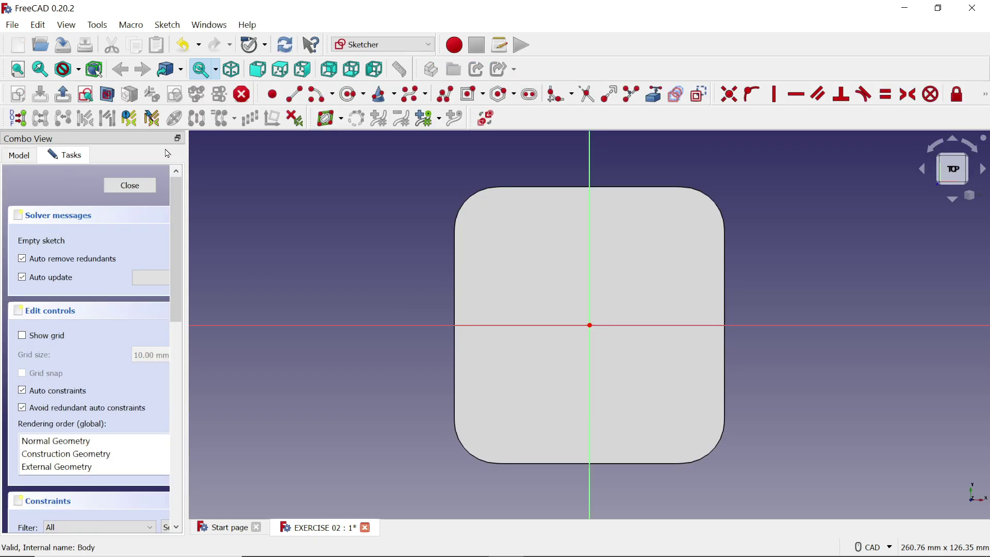
- Sketch a circle of about 33 mm radius by center and rim point, centered on the origin
click(364, 95)
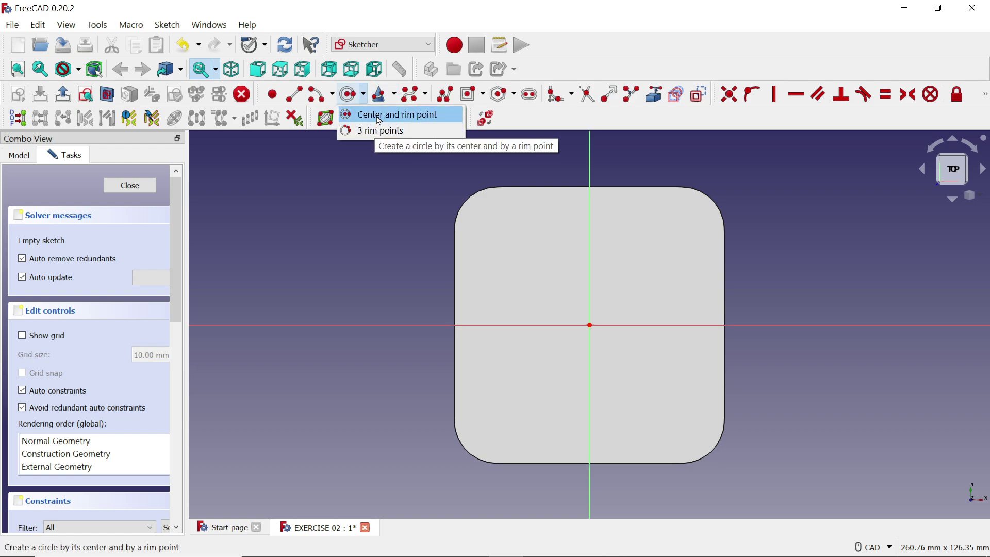
click(380, 114)
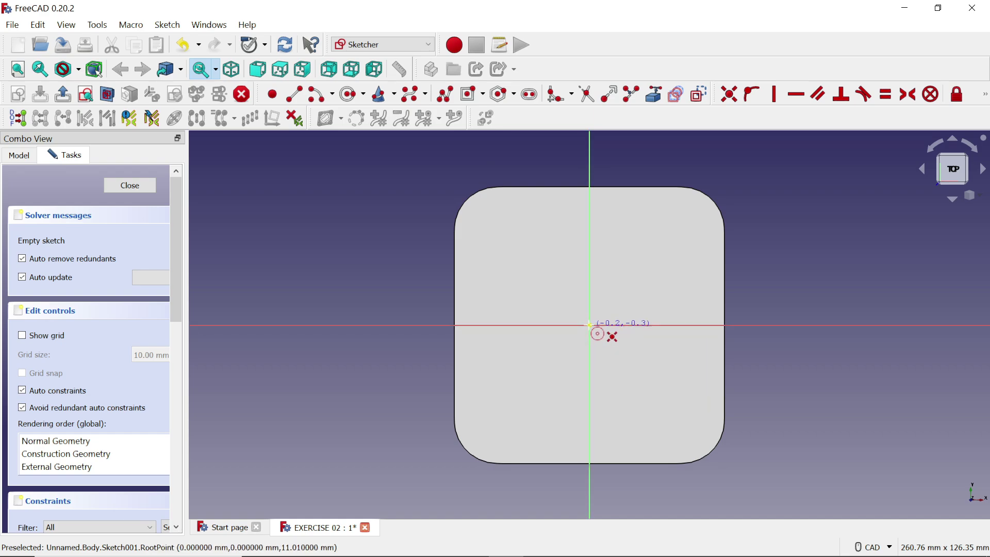
key(Escape)
click(590, 325)
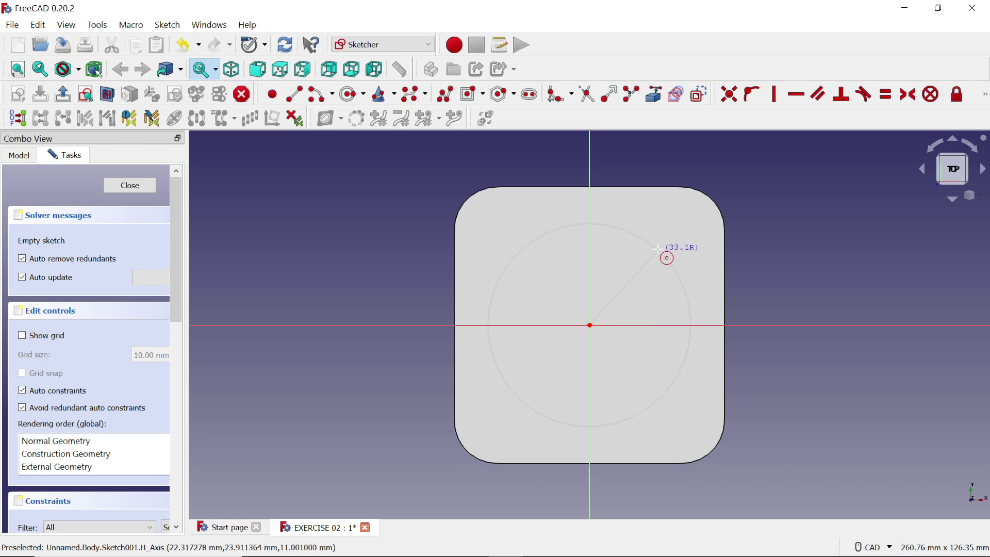
click(669, 259)
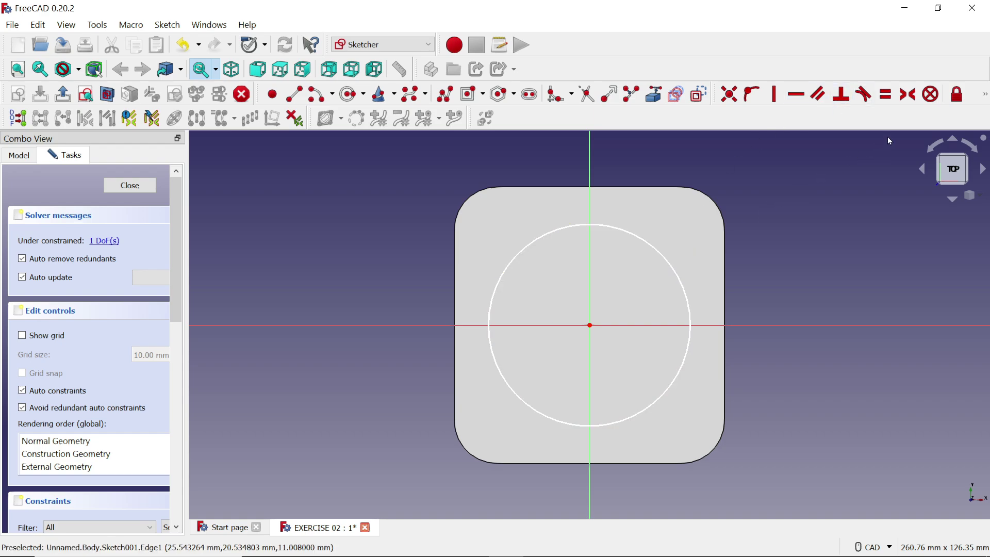
- Constrain the circle's diameter to 36 mm and close the sketch
click(984, 95)
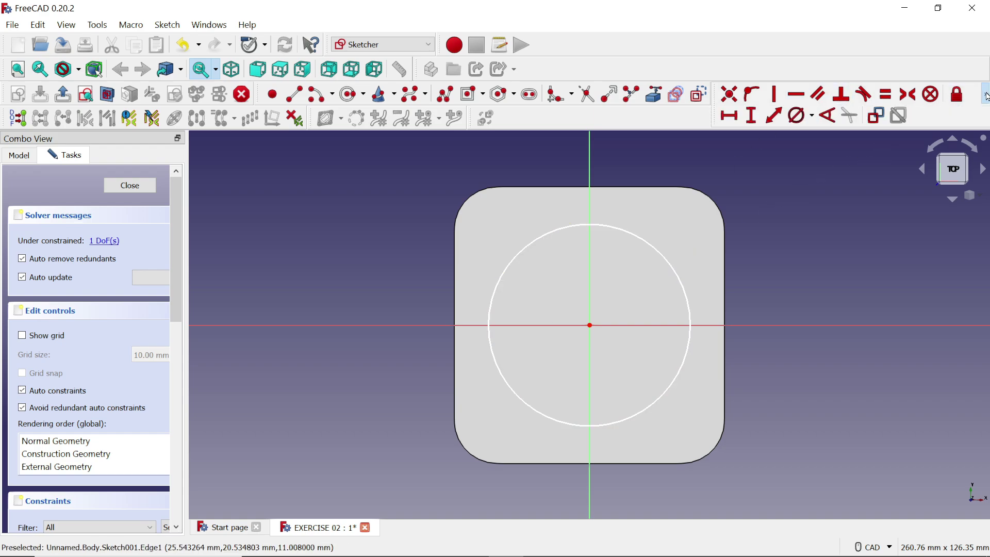
click(983, 95)
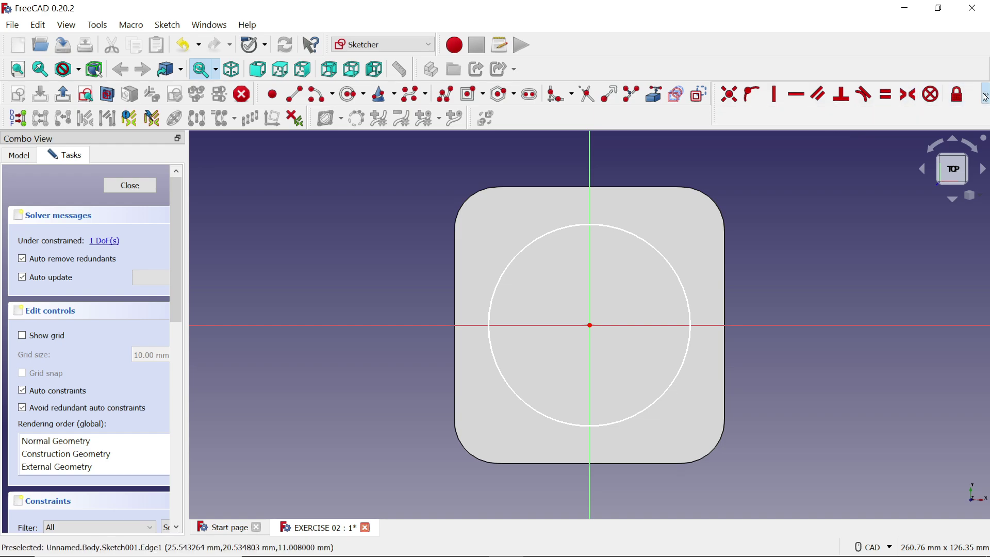
click(812, 116)
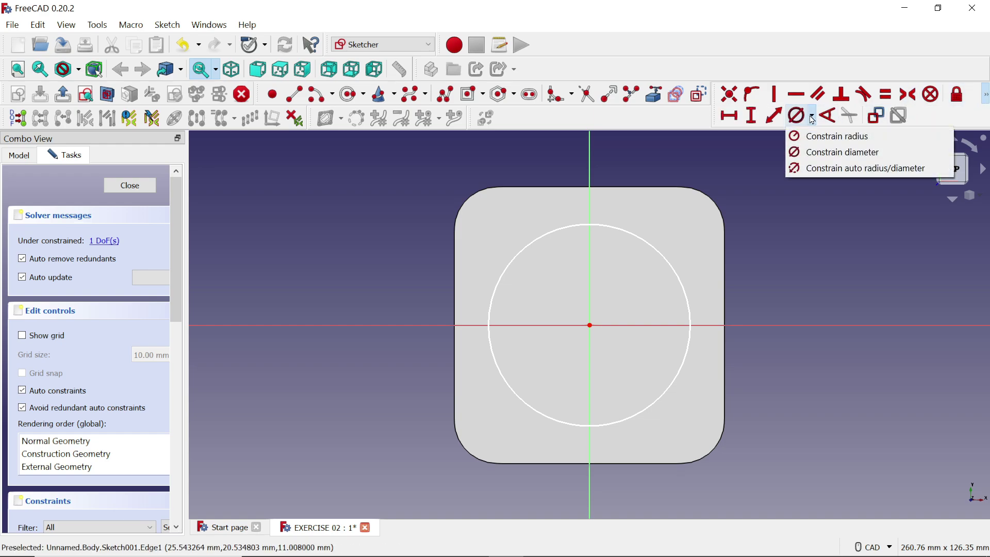
click(823, 153)
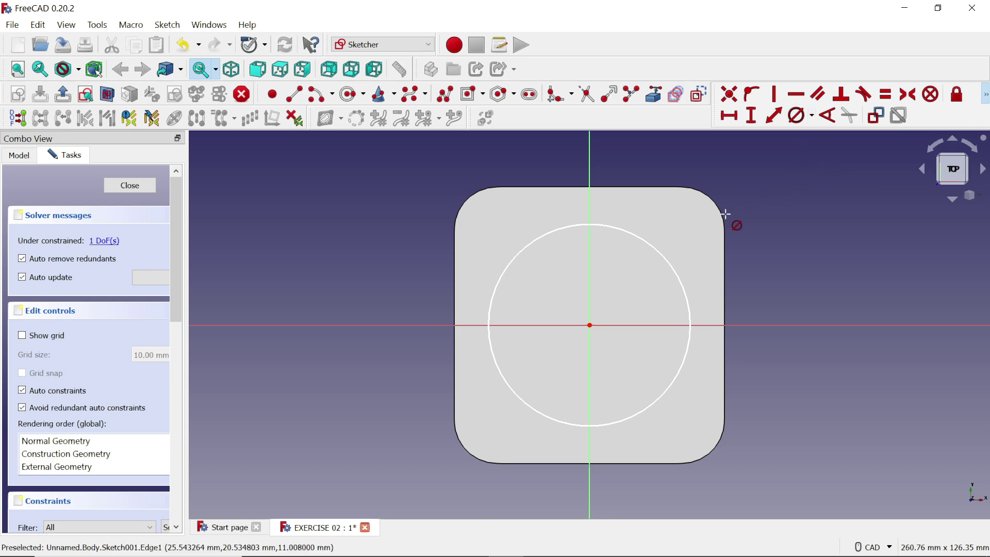
click(656, 253)
text(36)
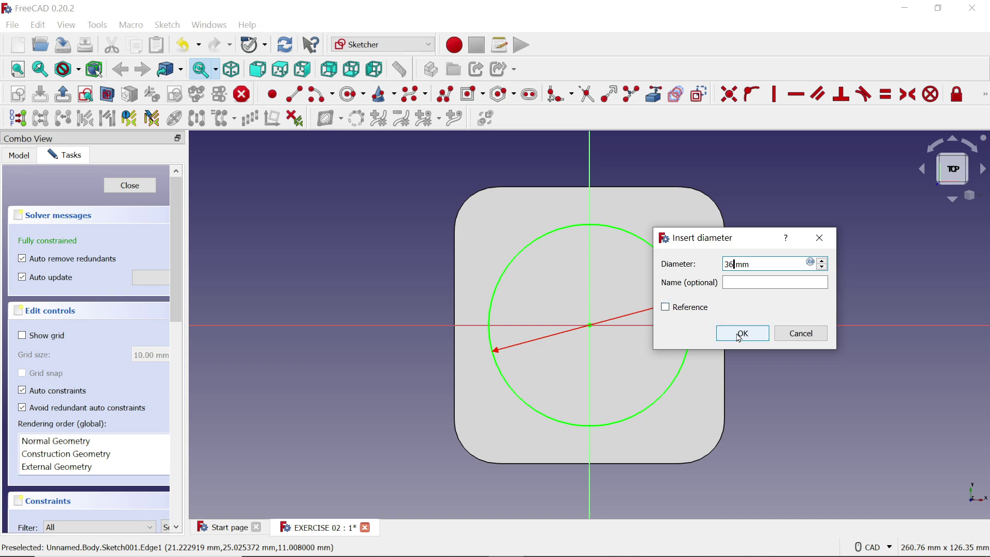
click(739, 334)
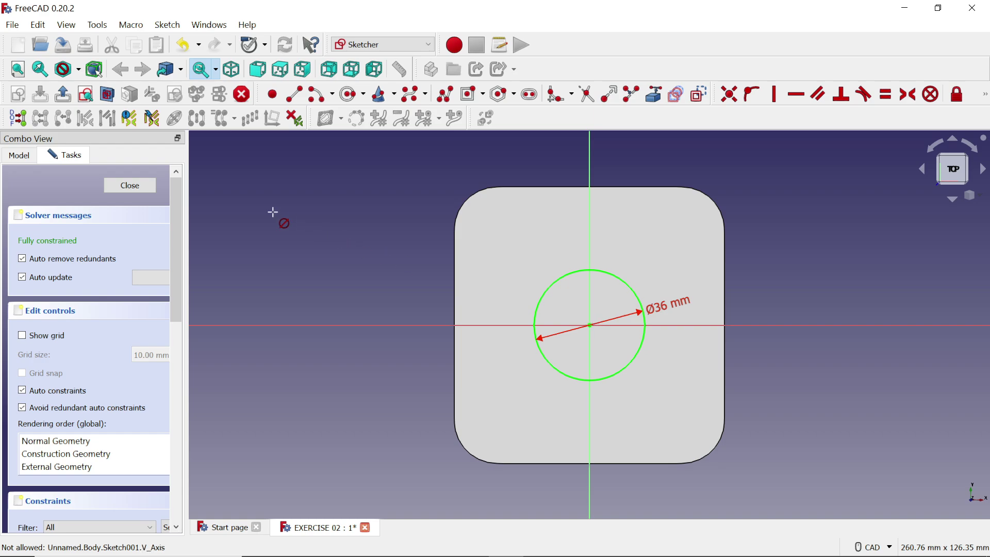
click(130, 186)
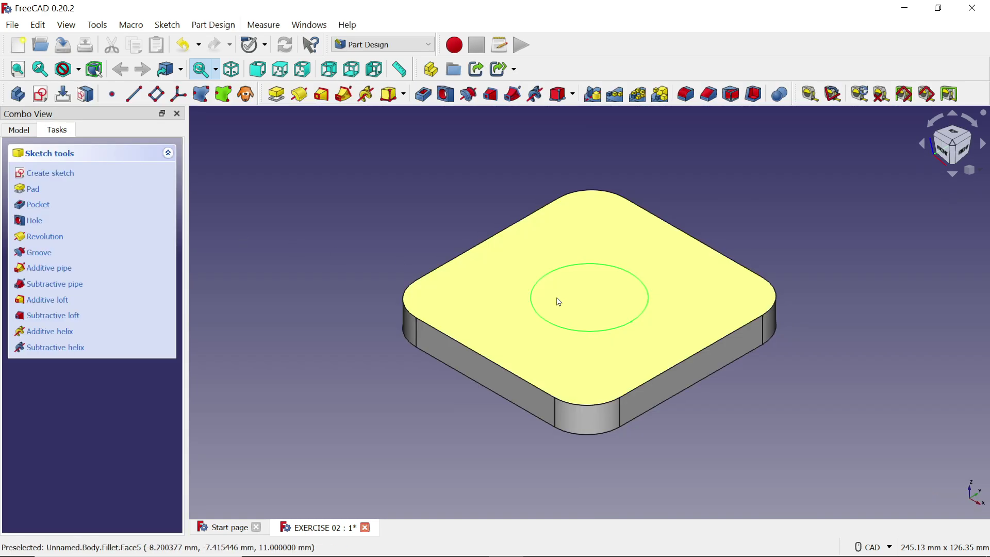
- Pad the circle sketch along its normal with the length entered as 42-11 mm to form a cylindrical boss
click(33, 190)
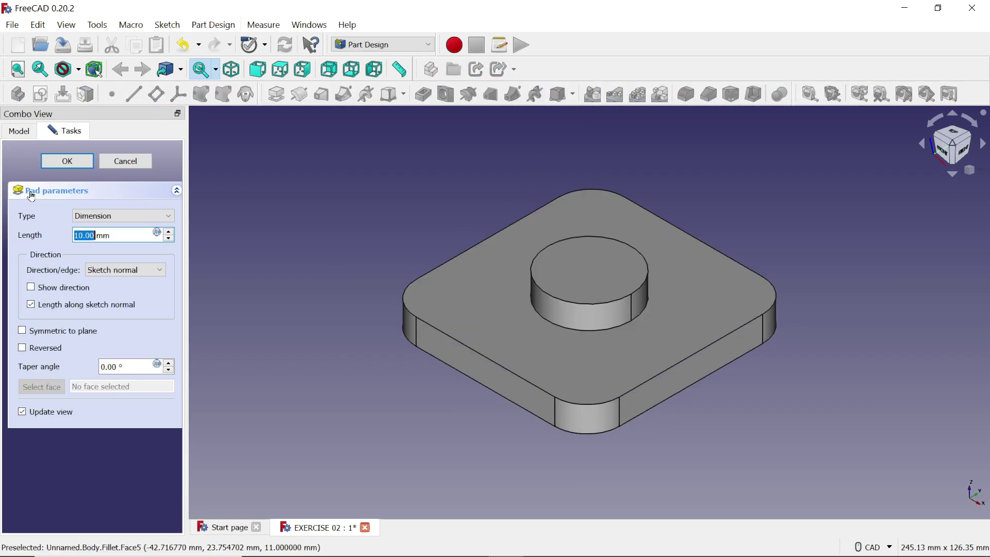
click(117, 217)
click(117, 216)
drag(122, 234, 77, 235)
text(3)
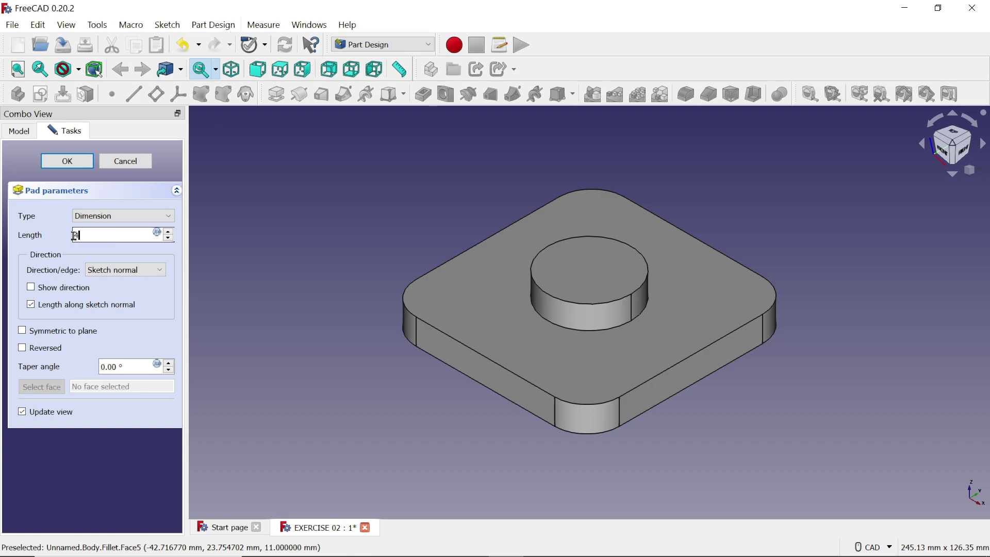
text(2-11 mm)
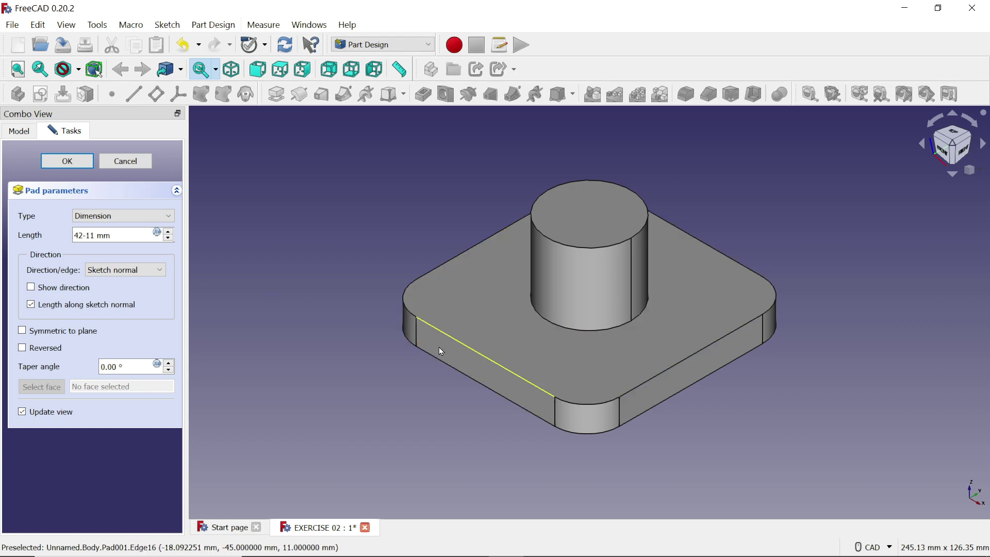
click(118, 270)
click(118, 276)
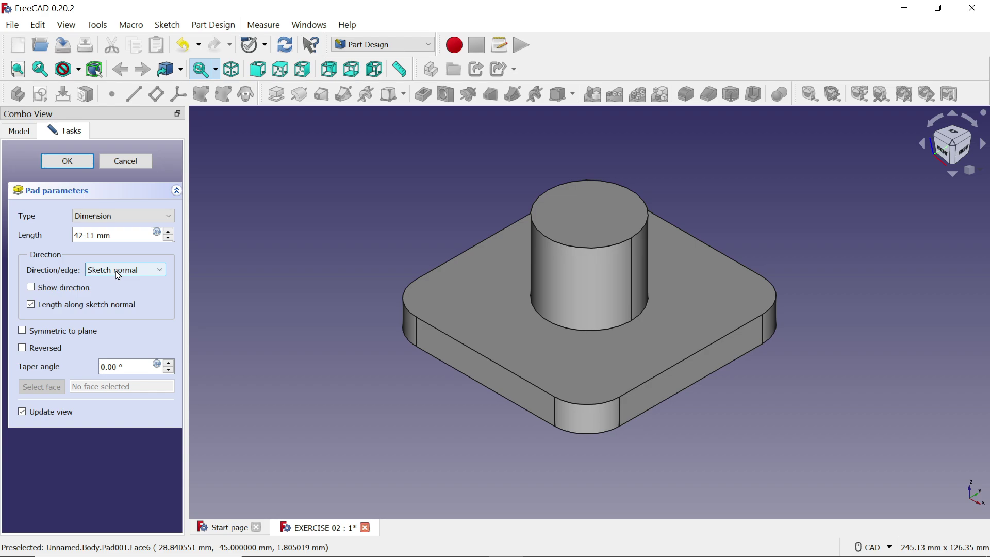
click(60, 164)
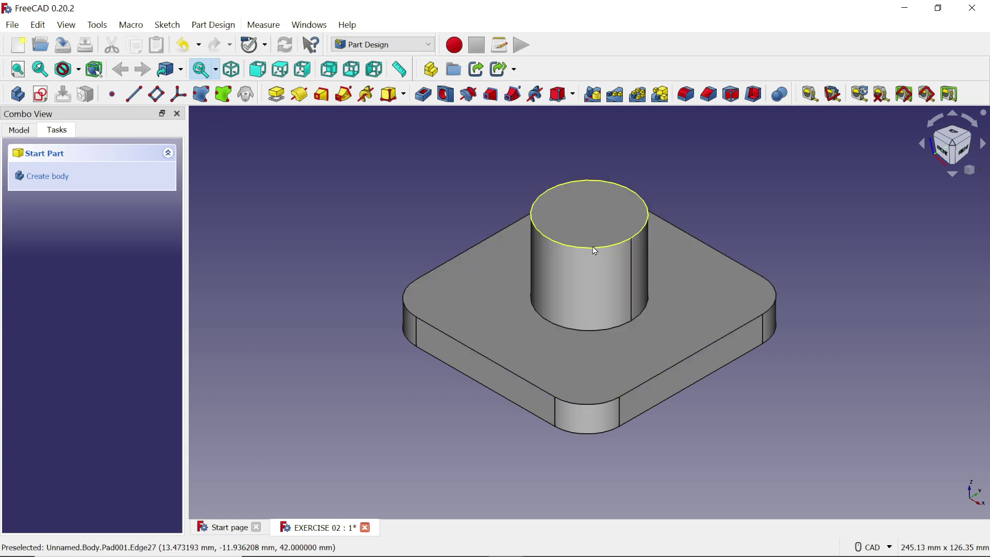
- Start a sketch on the boss's top face and draw a circle of about 11 mm radius centered on the origin
click(599, 221)
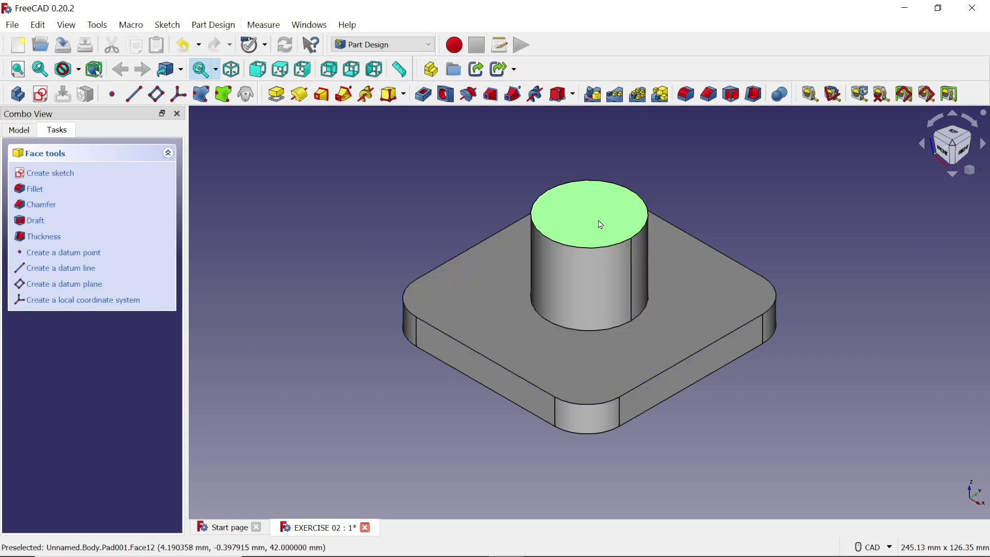
click(56, 173)
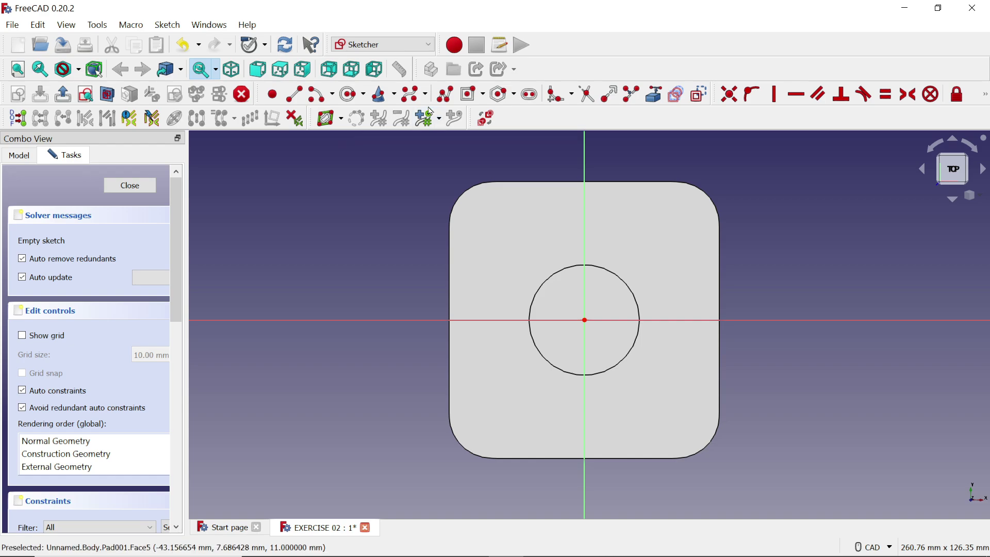
click(364, 95)
click(377, 123)
click(584, 320)
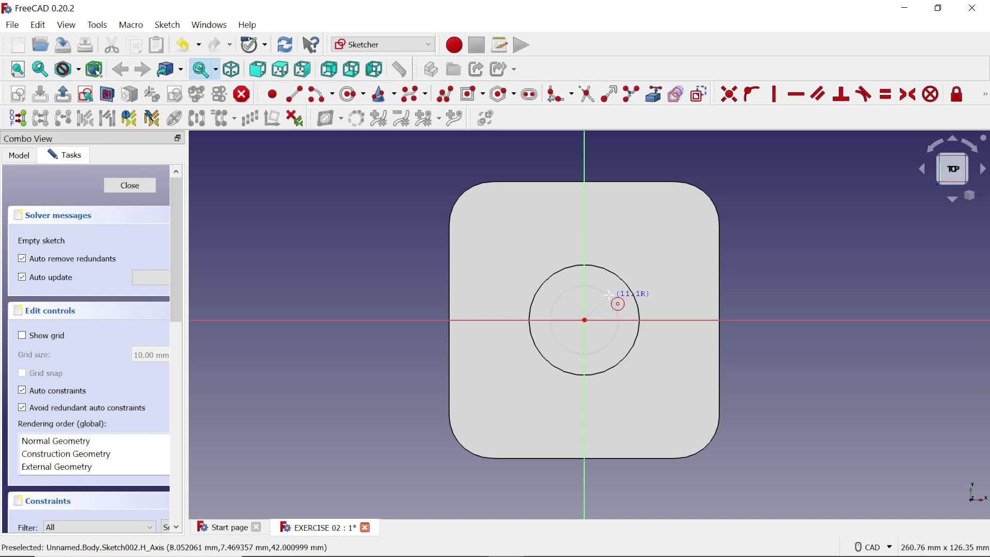
click(609, 295)
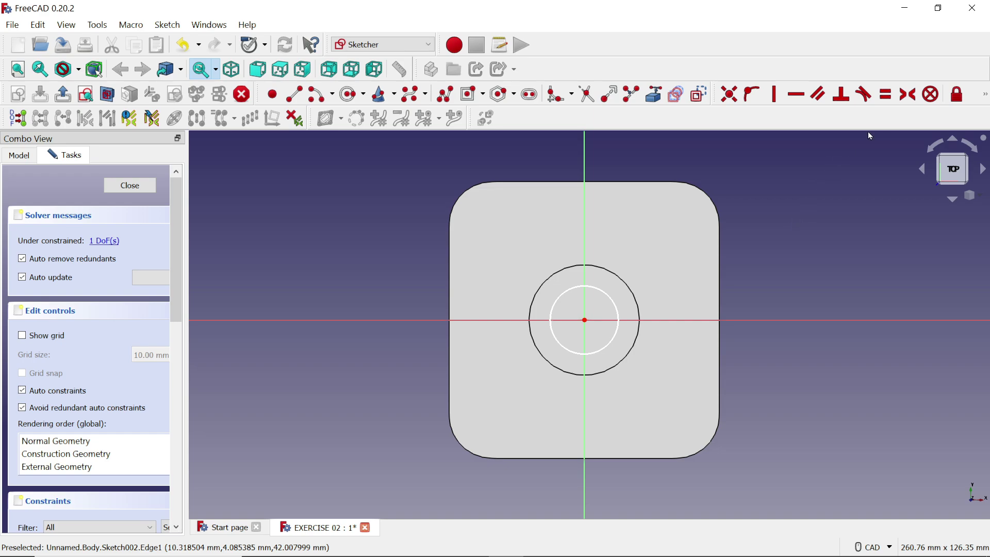
- Constrain the diameter of the circle on the boss to 14 mm and close the sketch
click(985, 95)
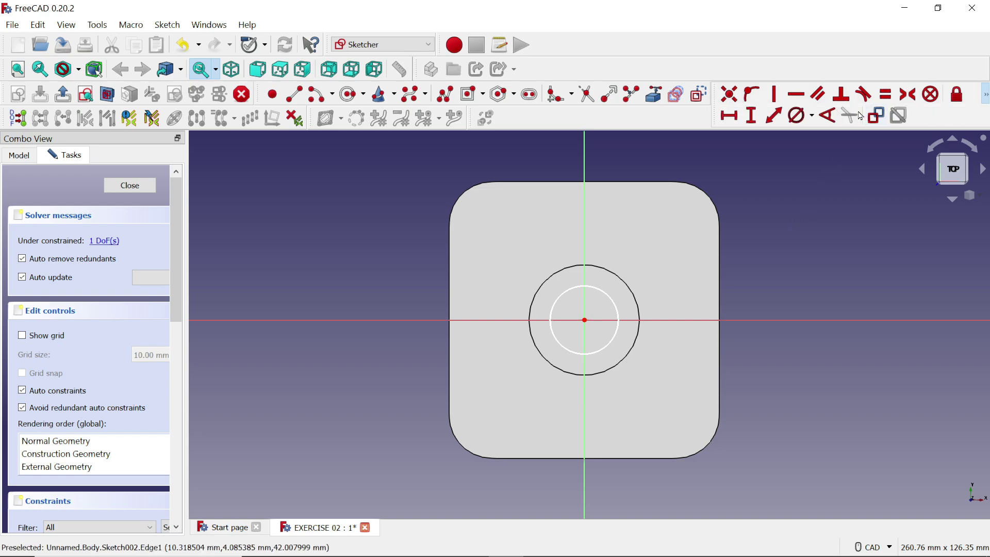
click(799, 116)
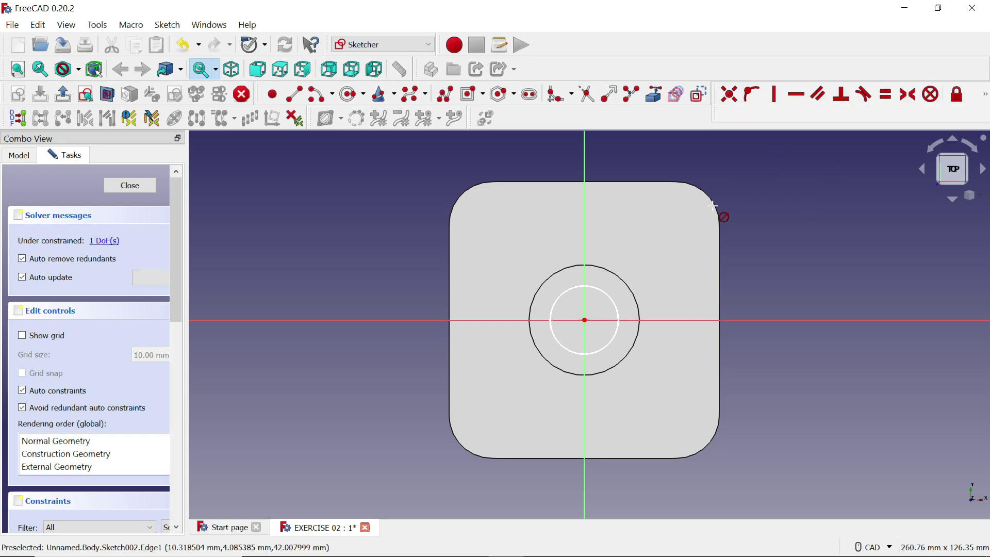
click(603, 292)
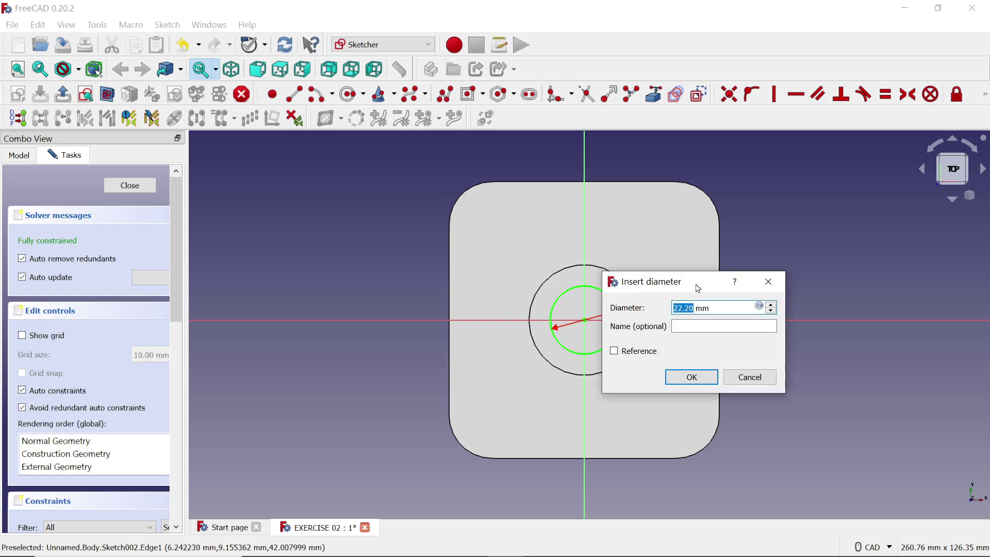
text(14)
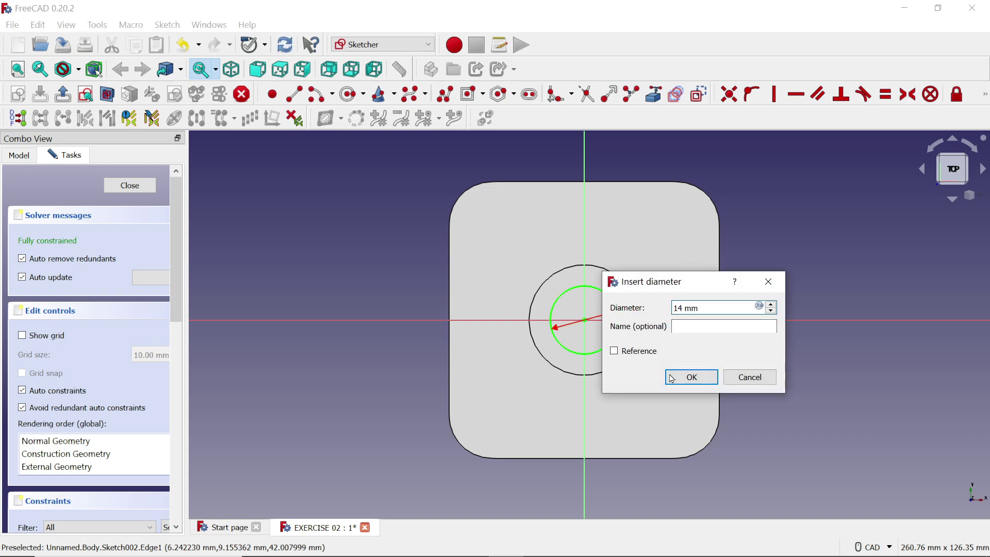
click(686, 377)
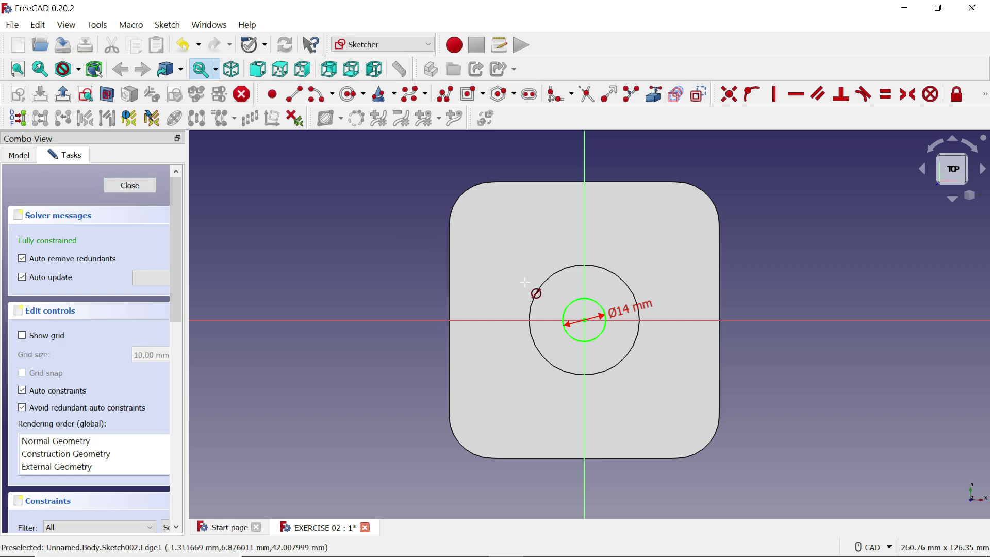
click(129, 185)
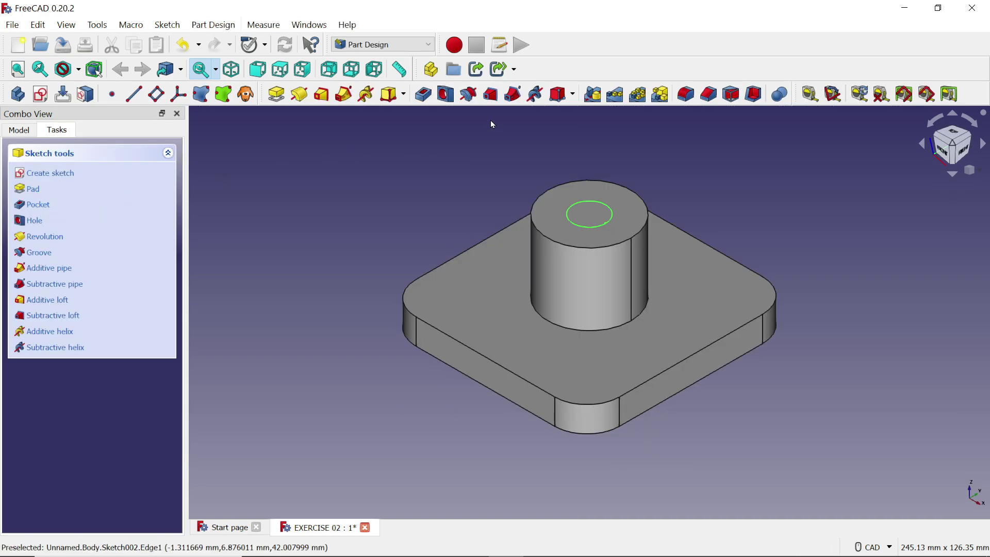
- Pocket the 14 mm circle with the Through all type to bore the boss and plate
click(424, 101)
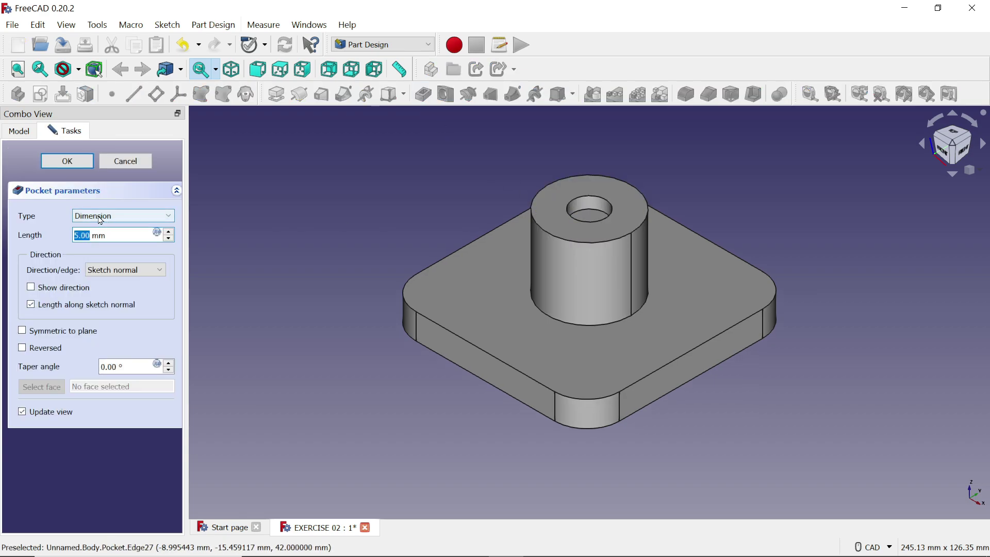
click(100, 217)
click(109, 238)
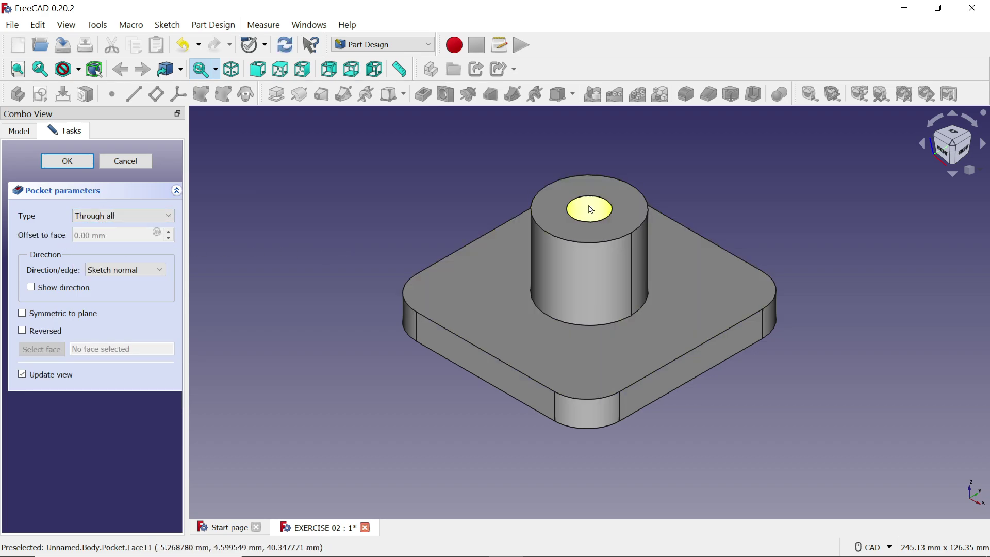
click(63, 162)
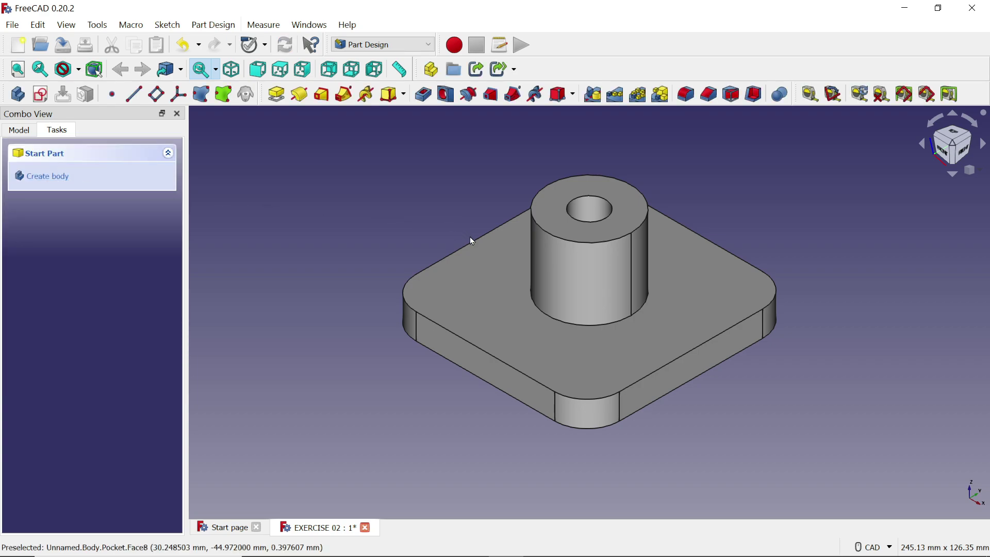
- Start a new sketch on the plate's underside
middle_drag(503, 203, 461, 192)
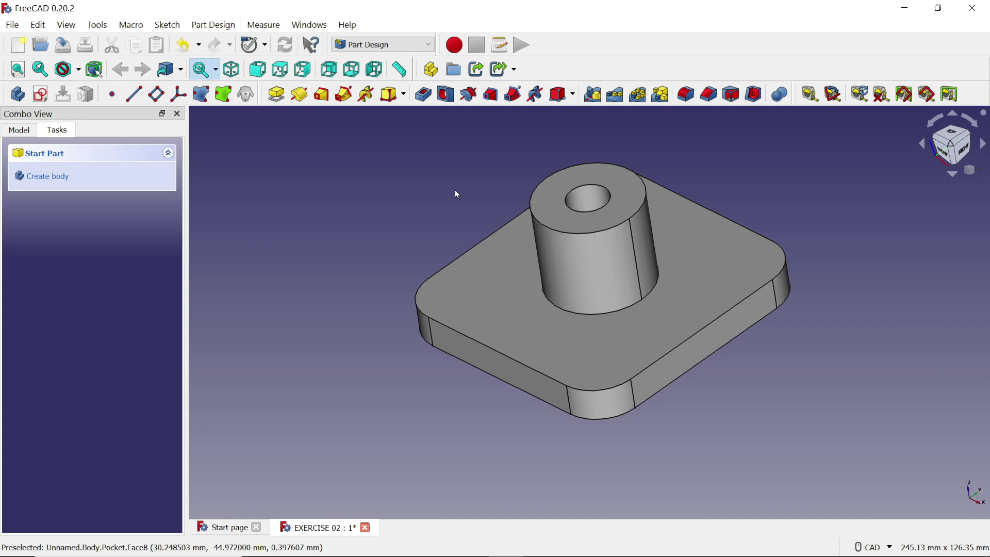
middle_drag(456, 188, 459, 288)
right_click(536, 33)
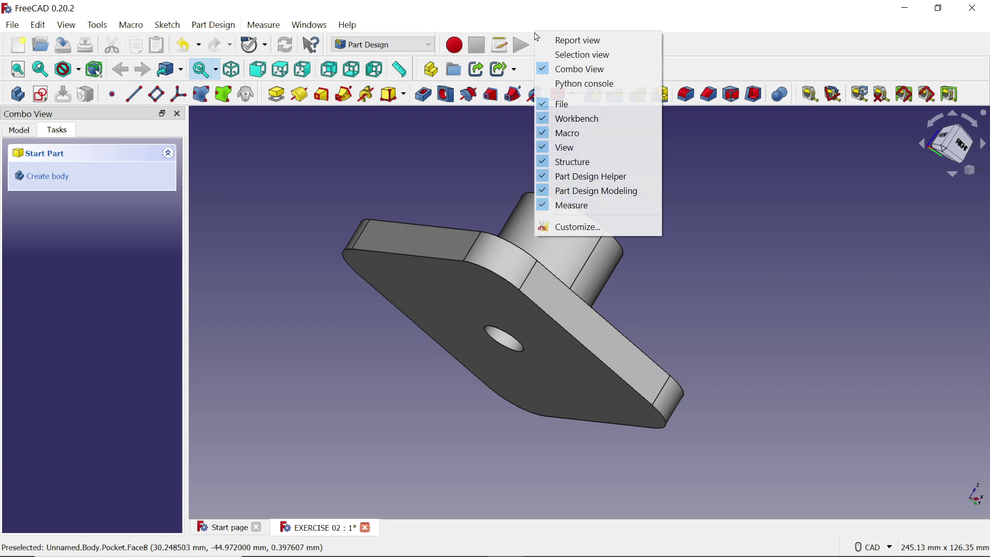
click(286, 343)
click(445, 300)
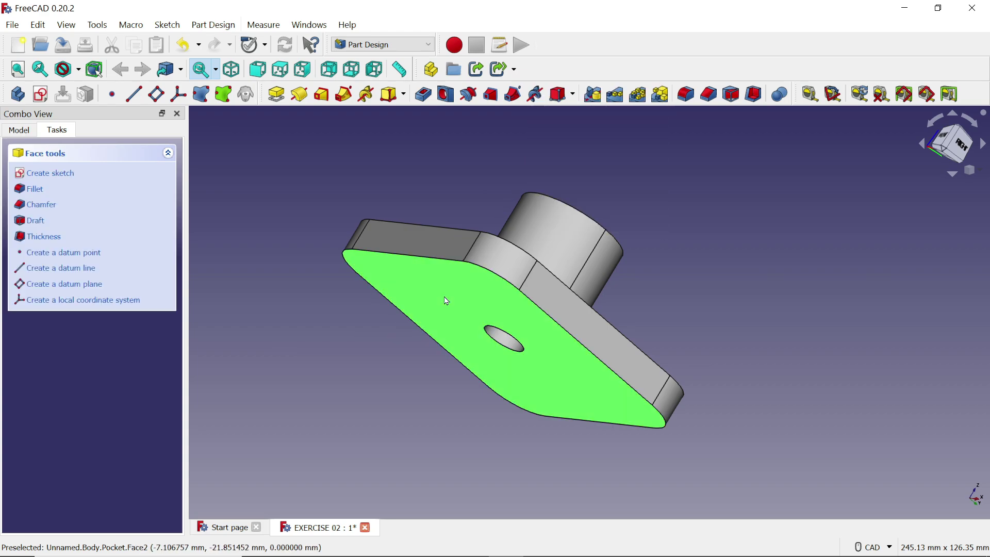
click(63, 173)
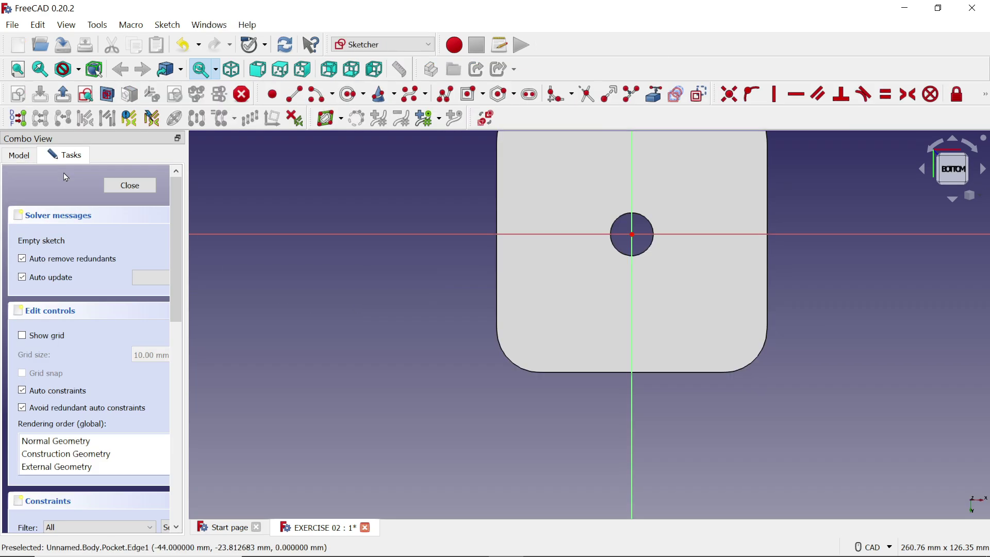
- Sketch a circle about 51 mm in diameter around the bore, centered on the origin
click(349, 94)
click(631, 233)
click(708, 221)
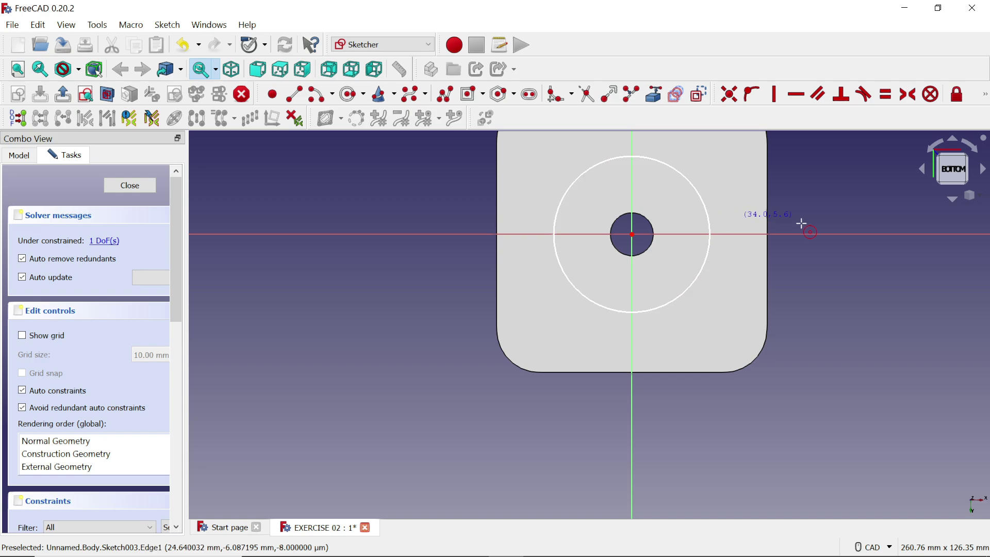
right_click(866, 228)
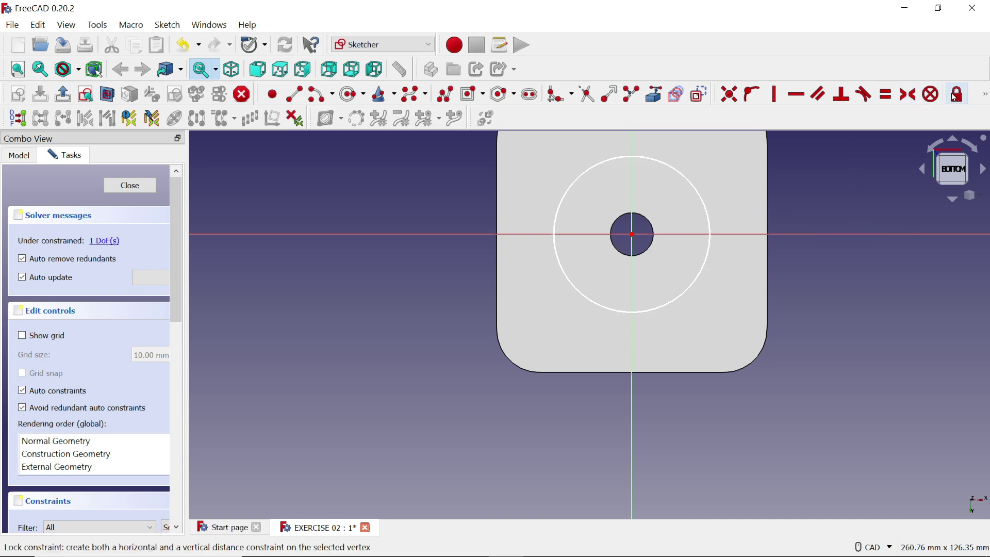
- Constrain the diameter of the underside circle to 32 mm
click(985, 95)
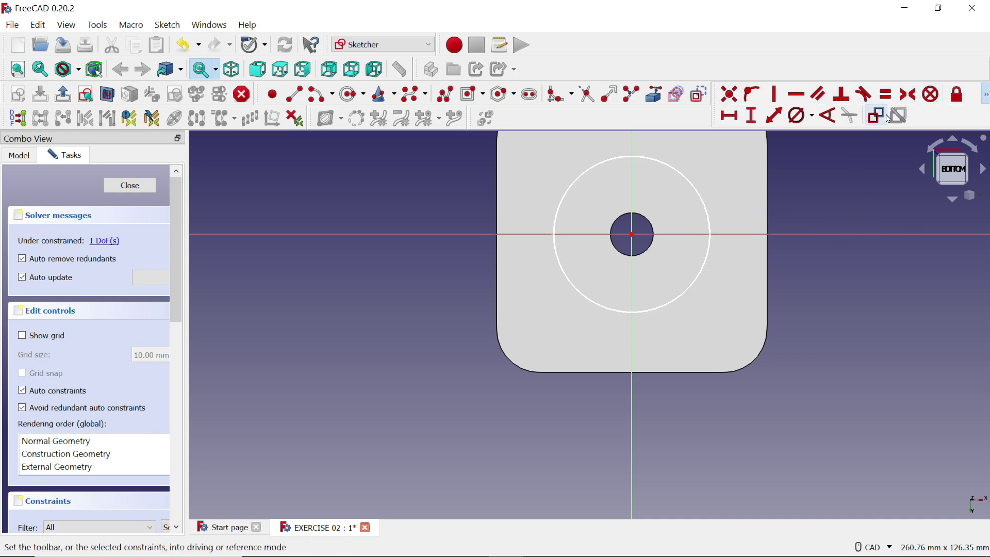
click(799, 118)
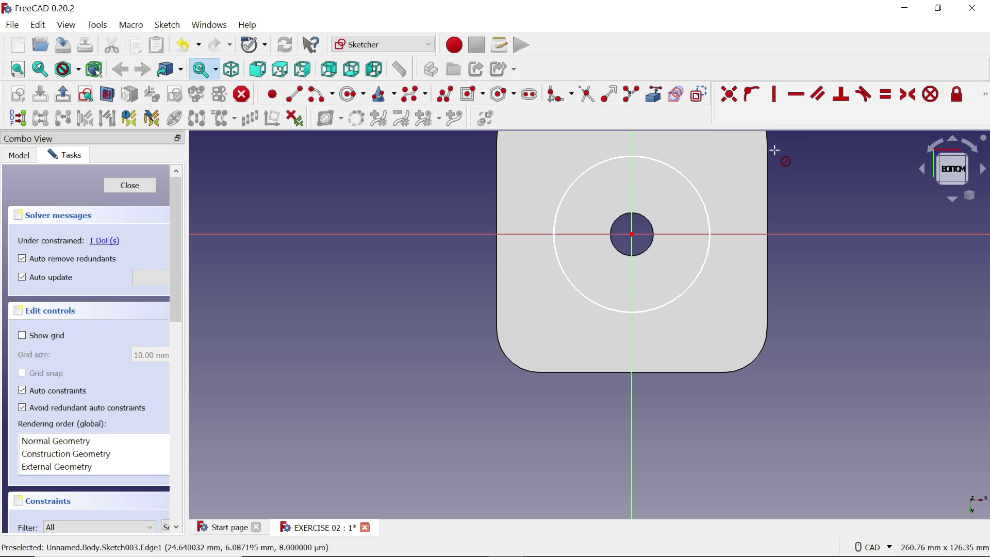
click(703, 207)
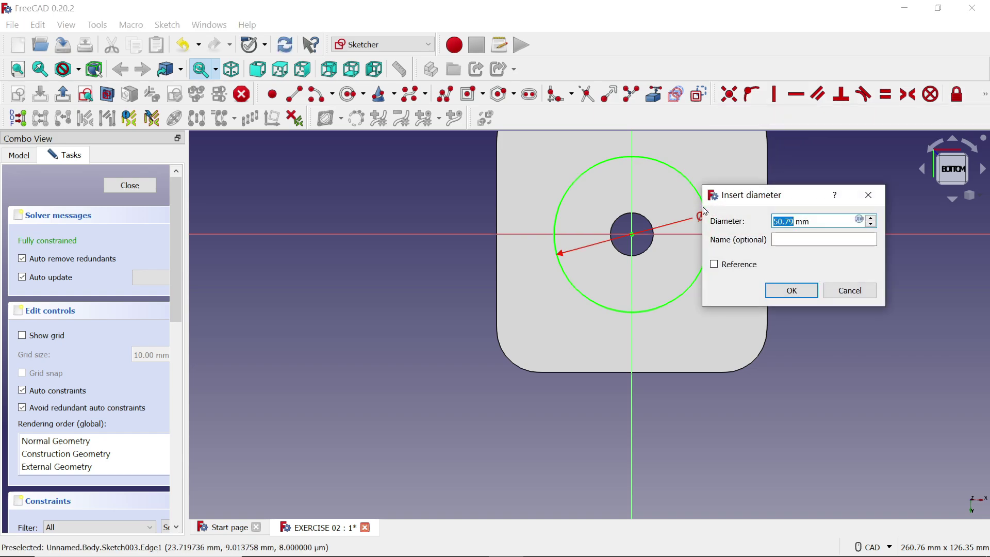
text(32)
click(786, 291)
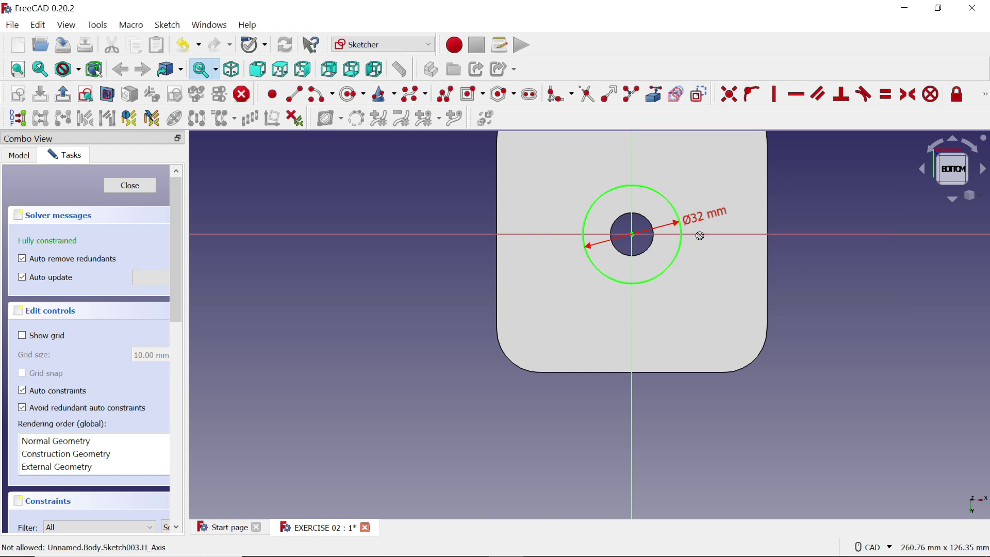
- Finish the underside sketch and pocket its 32 mm circle to a depth of 8 mm
click(130, 185)
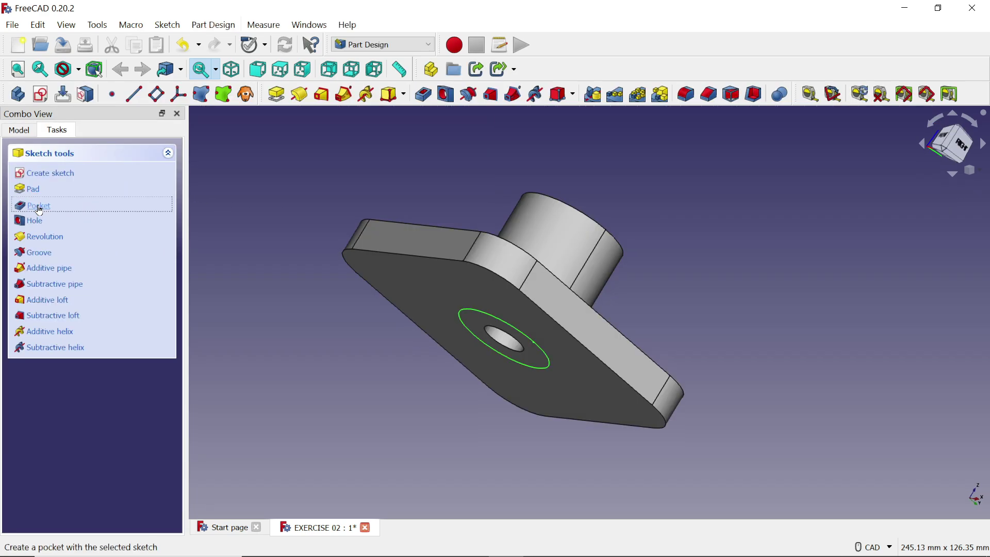
click(37, 204)
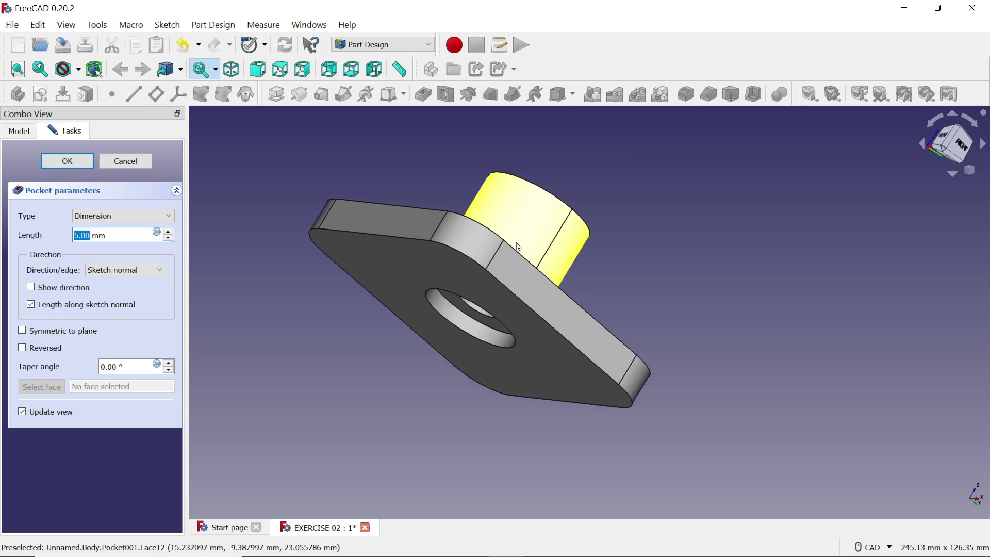
scroll(521, 276, up, 2)
middle_click(656, 303)
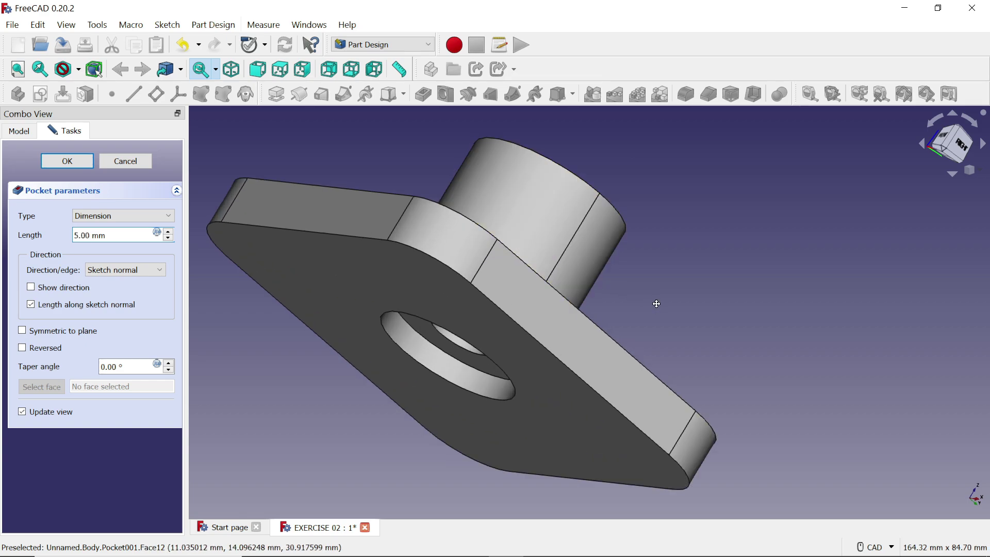
scroll(657, 304, up, 1)
middle_drag(656, 304, 753, 238)
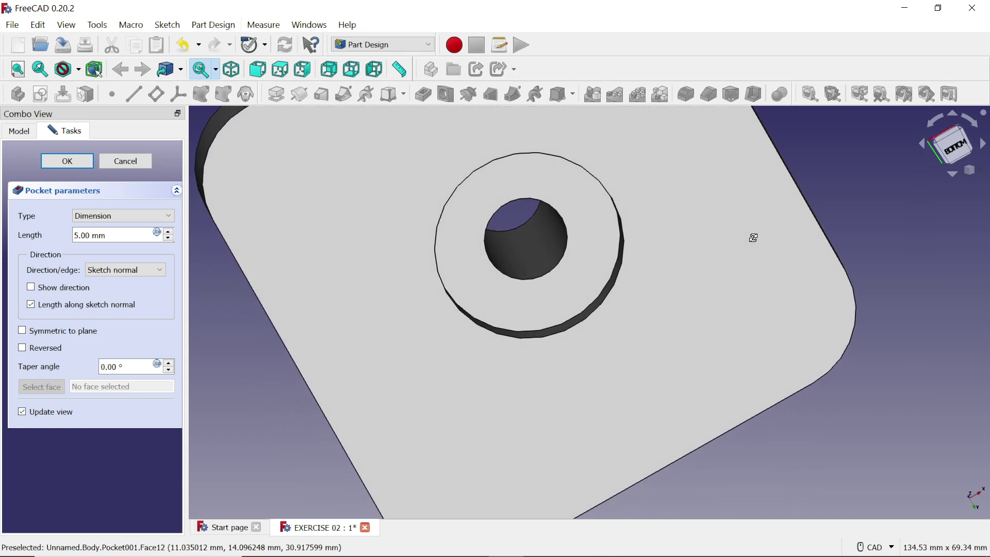
scroll(635, 258, up, 1)
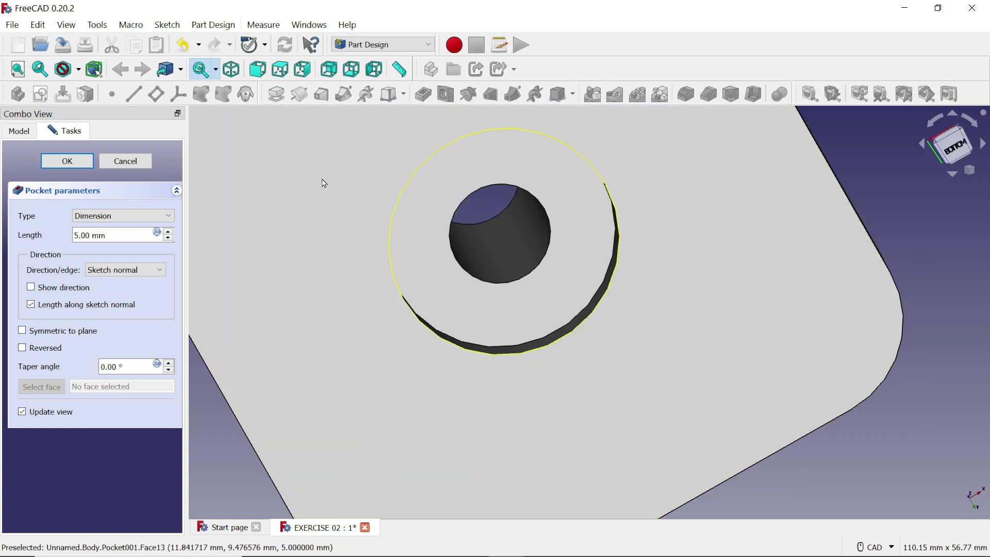
click(18, 70)
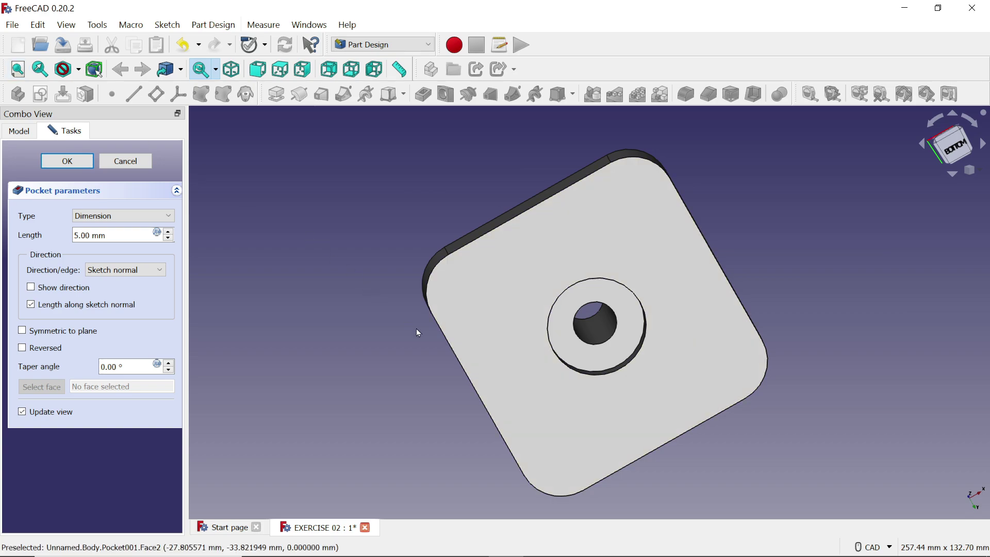
scroll(637, 341, down, 2)
scroll(628, 343, up, 4)
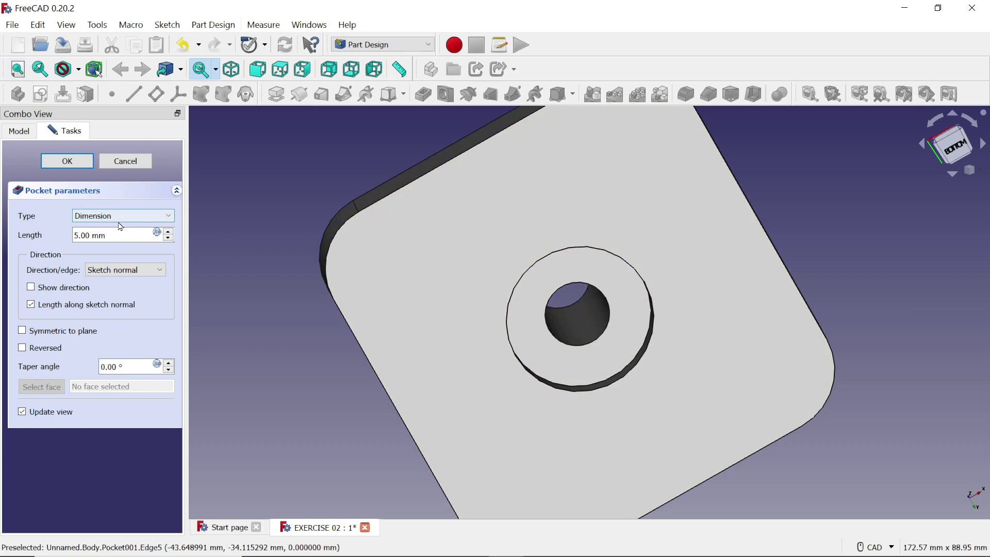
click(95, 220)
click(96, 221)
drag(114, 236, 66, 230)
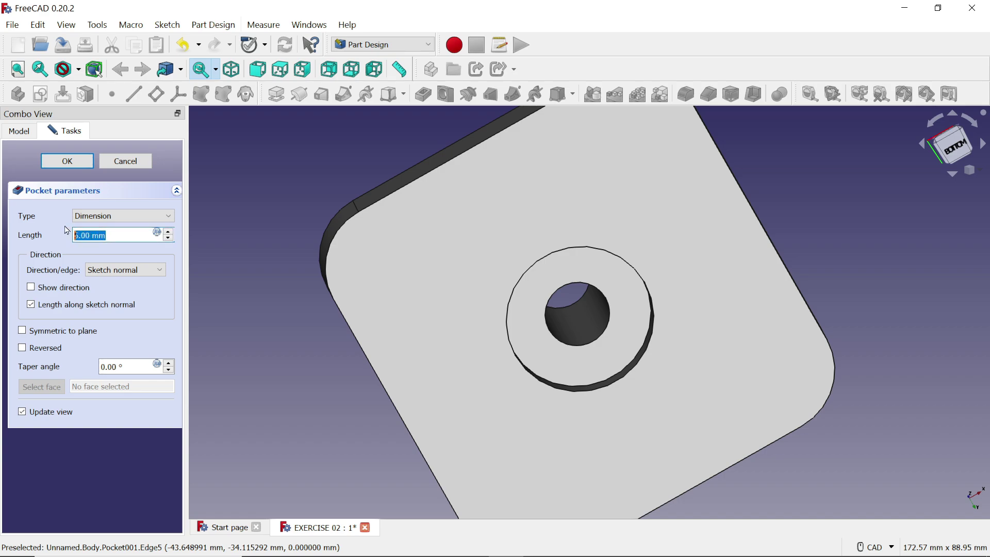
text(8)
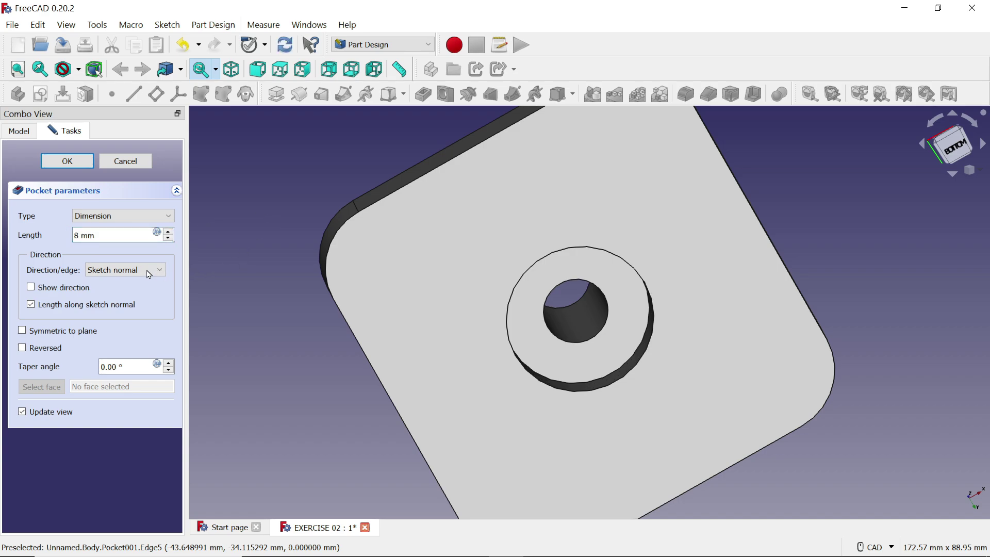
click(61, 162)
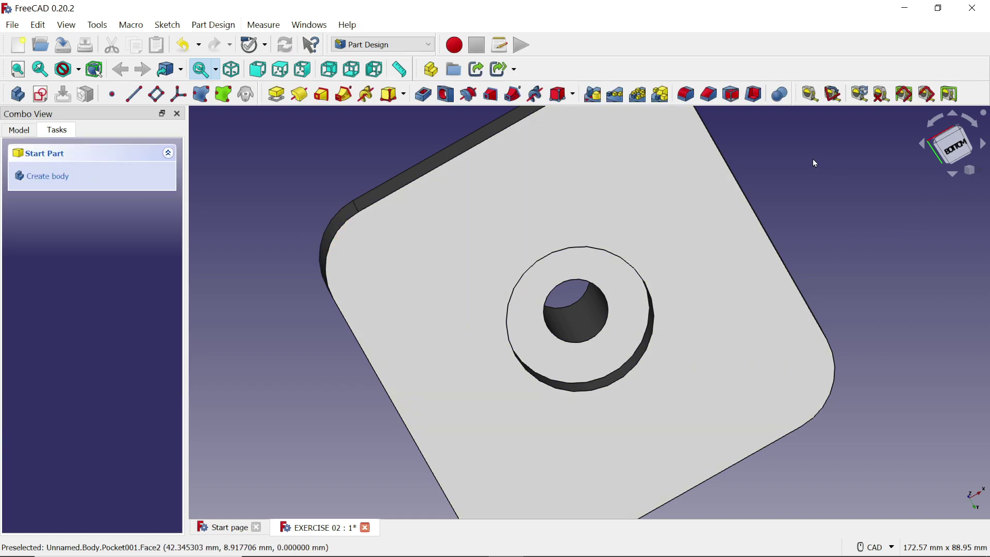
- Set the part's shape color to yellow (#ffff00) in its display properties
click(236, 77)
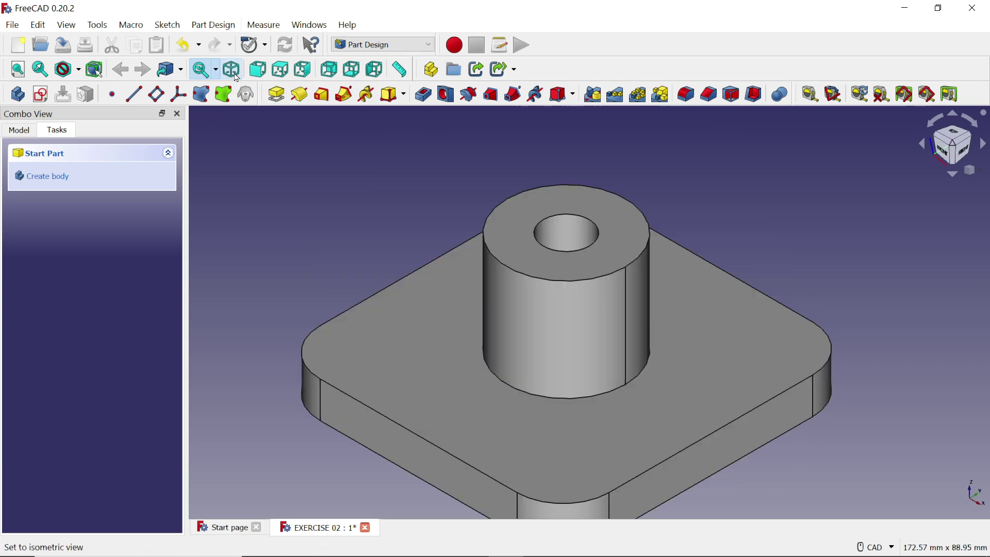
click(578, 312)
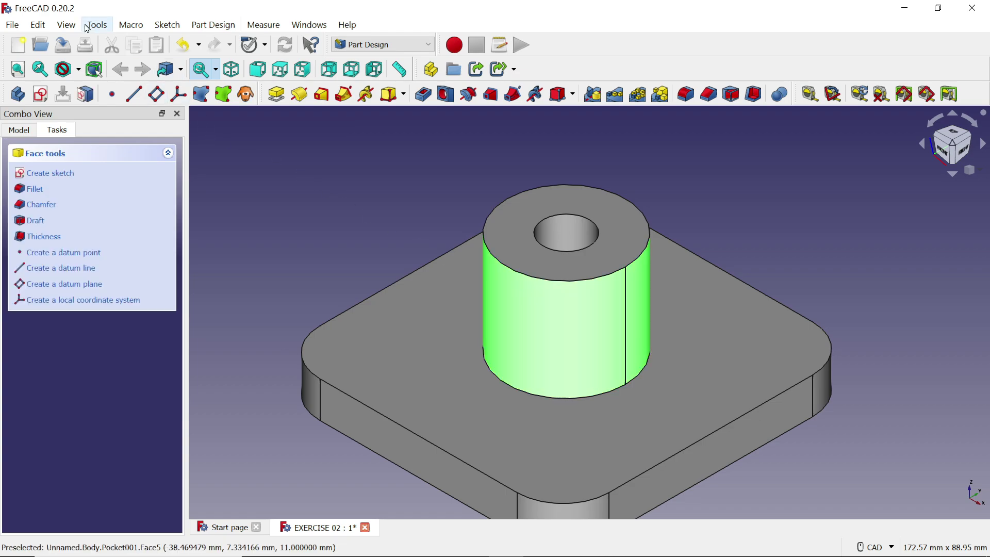
click(66, 25)
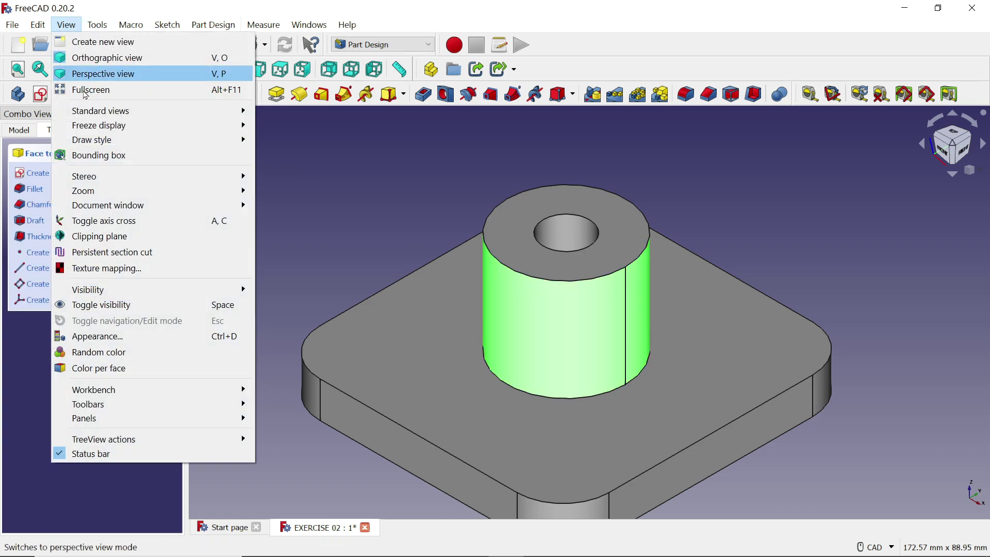
click(130, 336)
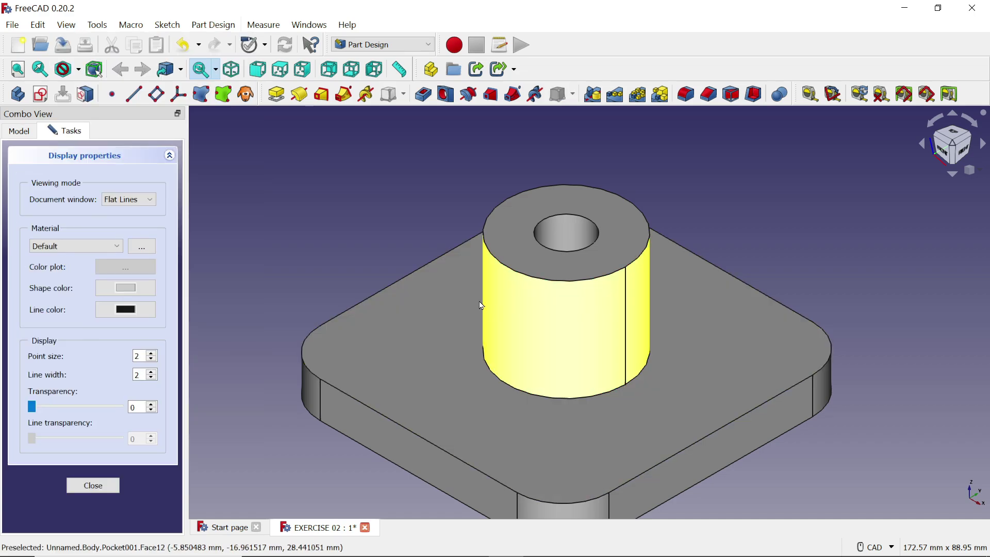
click(127, 288)
click(466, 231)
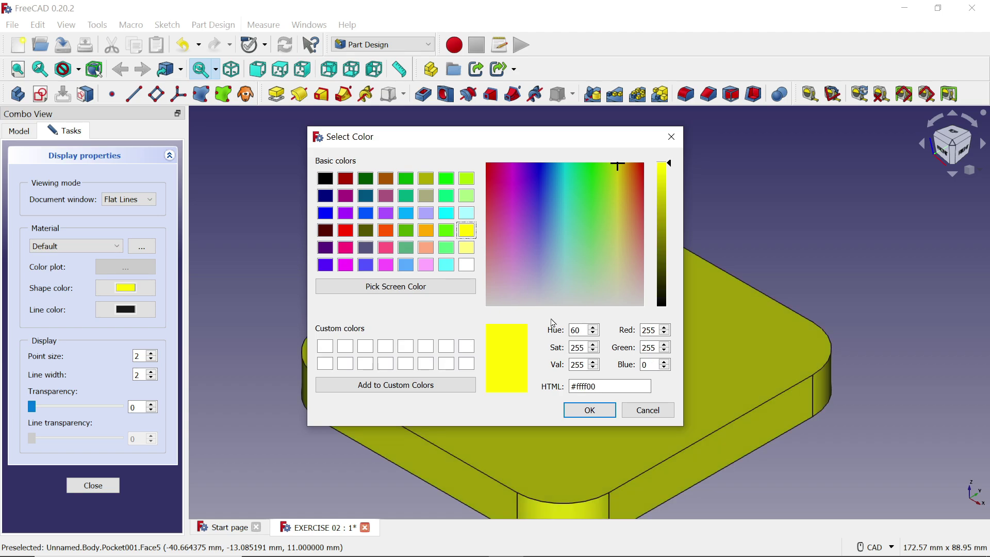
click(589, 410)
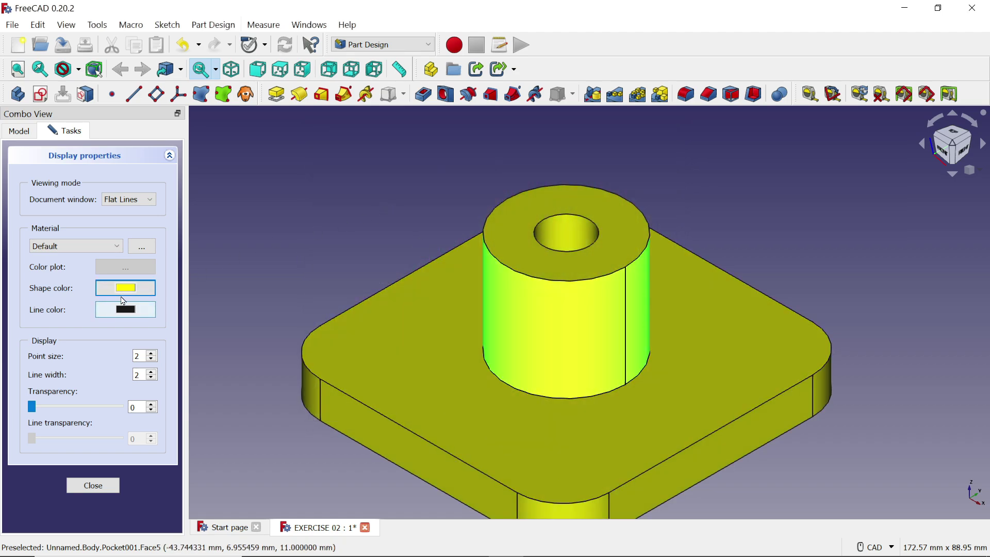
click(92, 485)
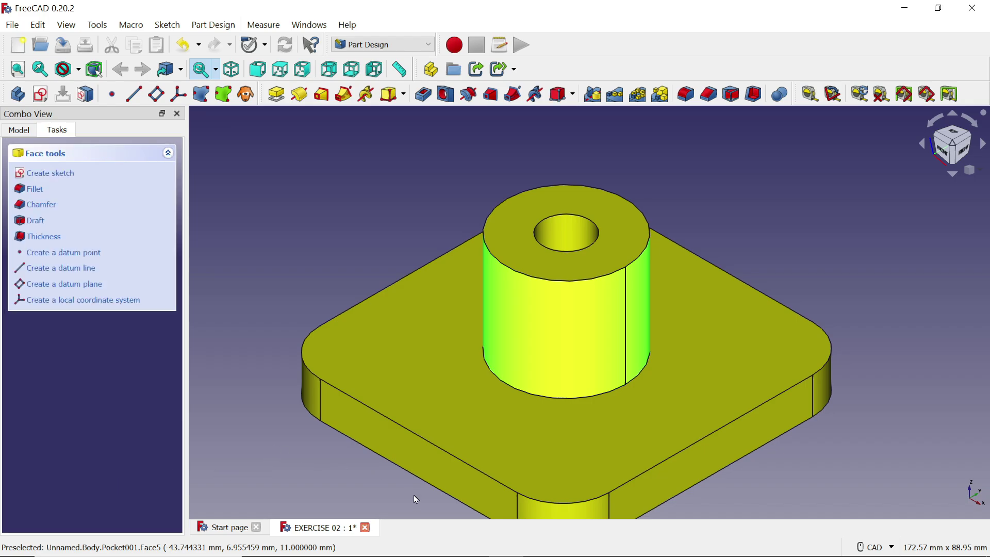
- Consult the EXERCISE 02.PNG drawing for the corner hole layout and start a sketch on the plate's upper face in FreeCAD
key(alt+Tab)
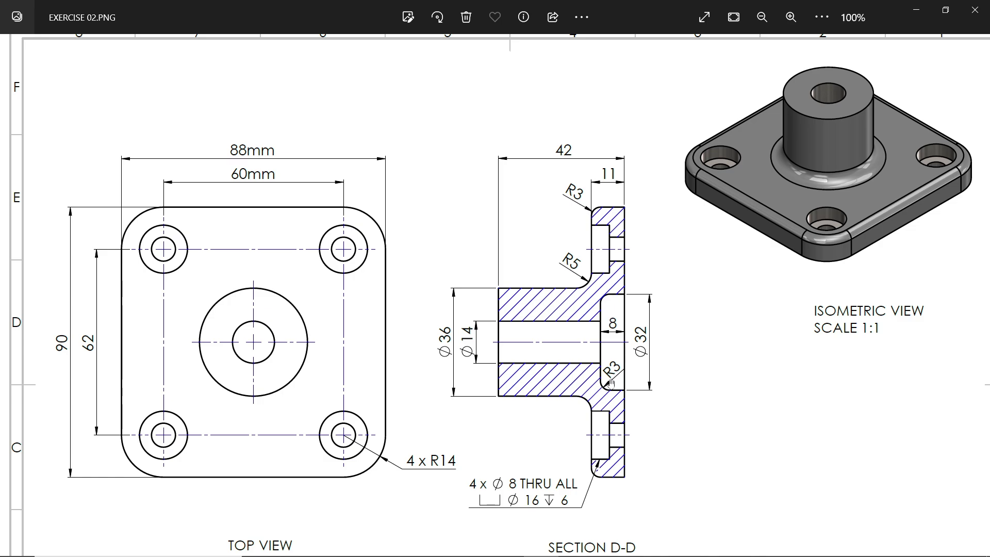
click(916, 10)
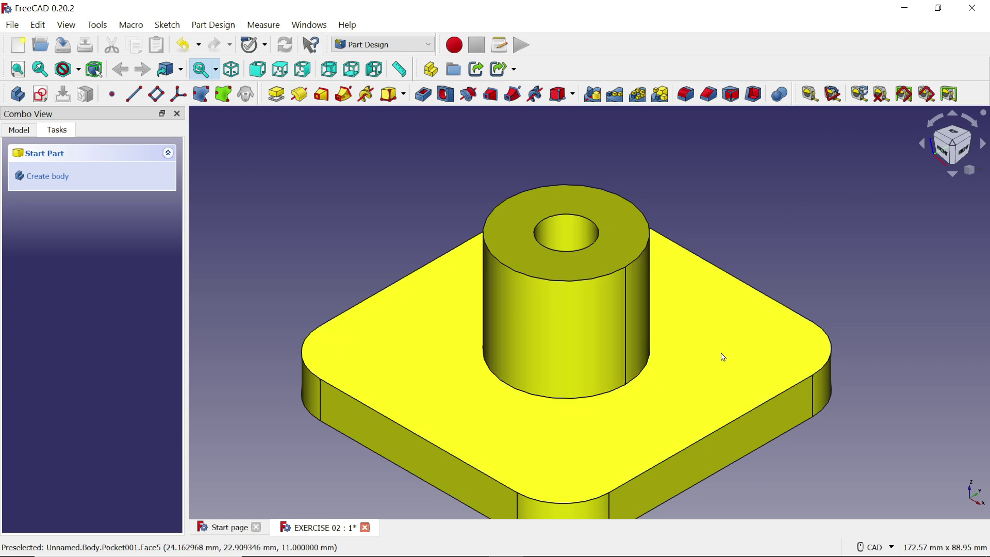
click(722, 357)
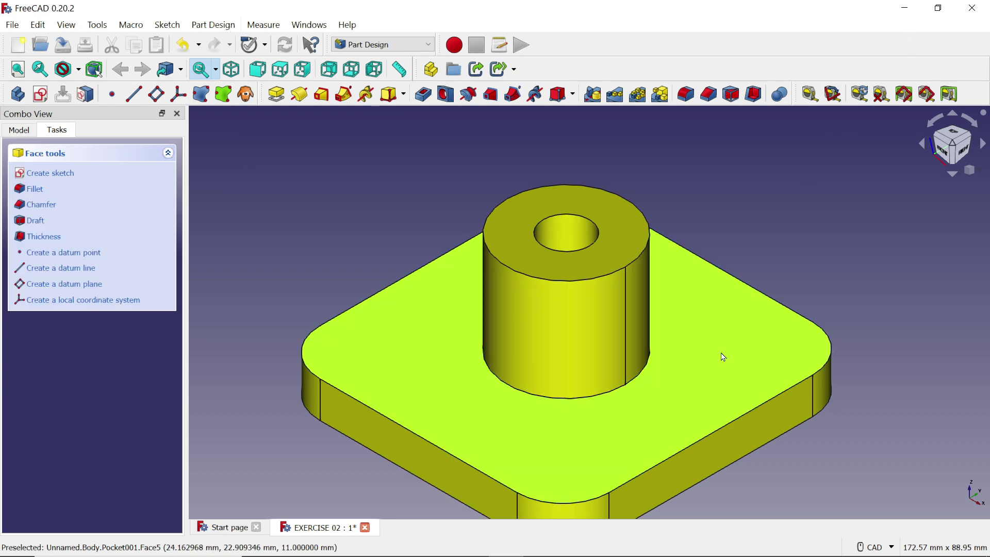
click(68, 176)
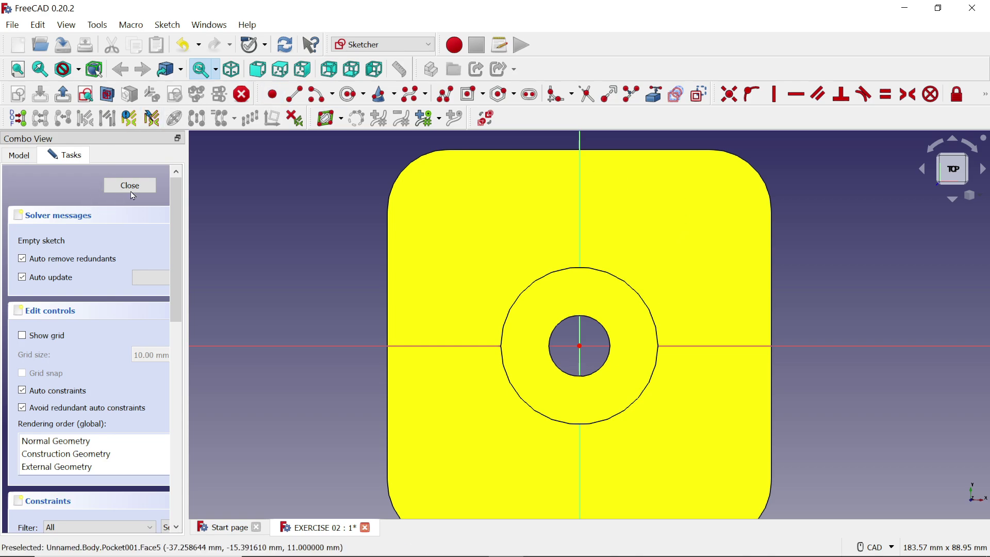
- Sketch a circle near the plate's upper-right corner, centered about 24.5 mm right of and 31.5 mm above the origin
click(352, 97)
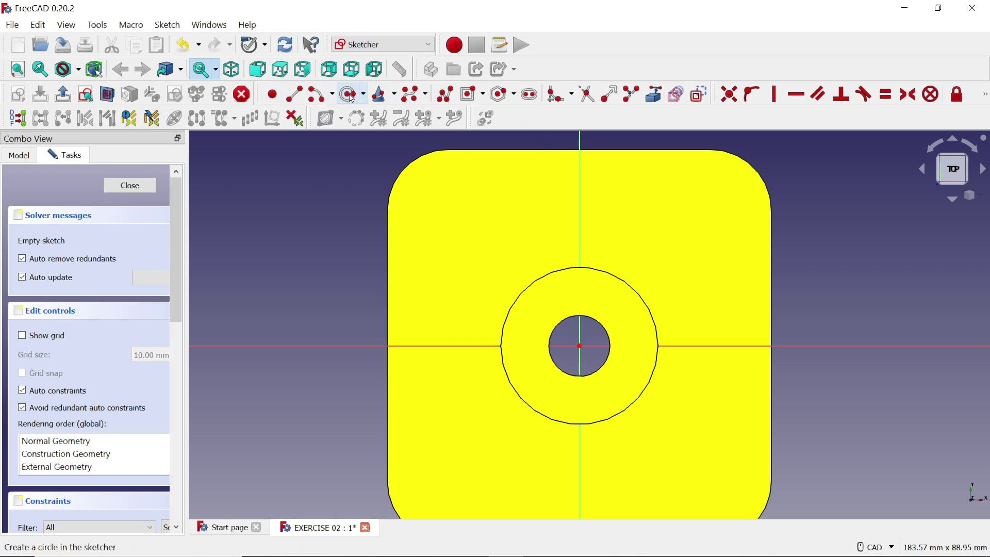
click(686, 208)
click(717, 225)
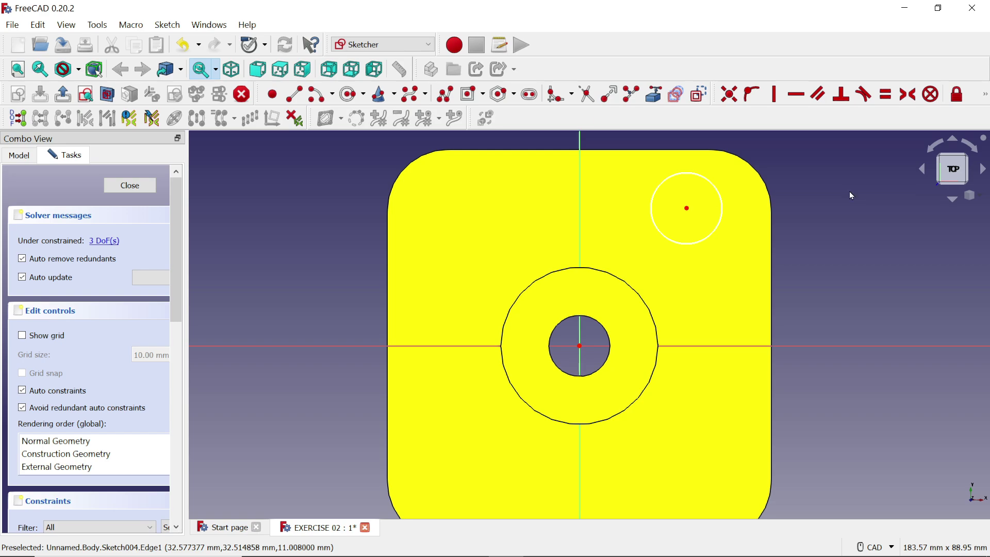
- Constrain the horizontal distance between the corner circle's center and the origin to 60/2 (30 mm)
click(985, 98)
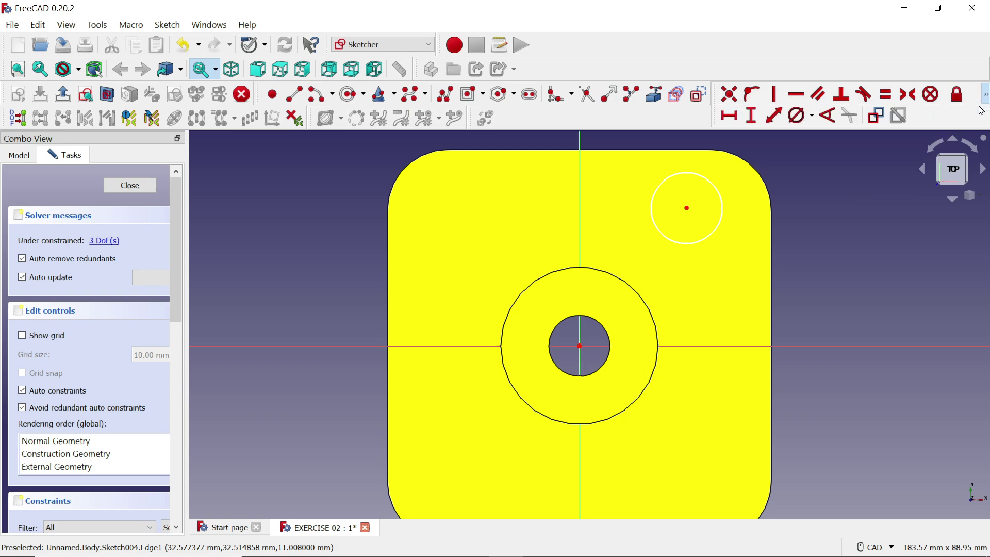
click(730, 116)
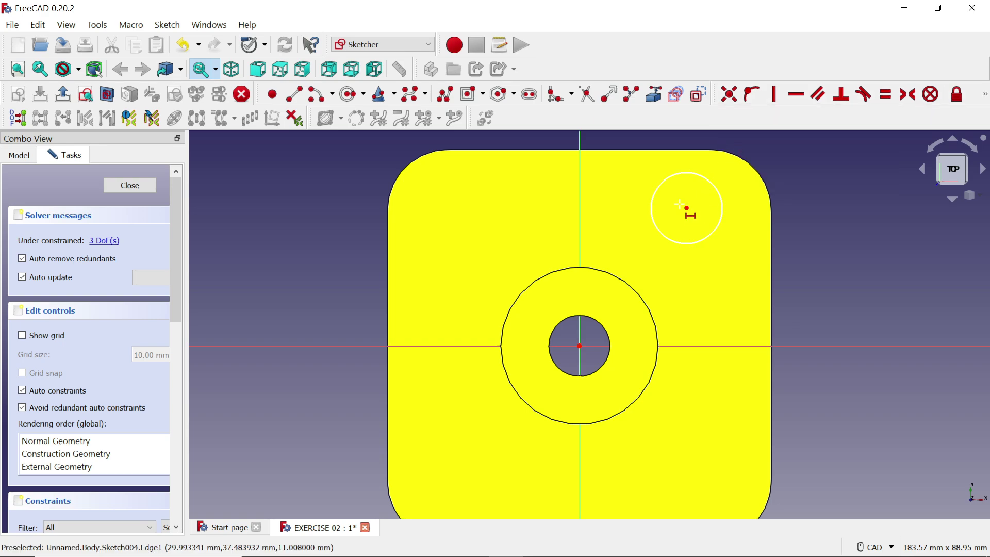
click(686, 208)
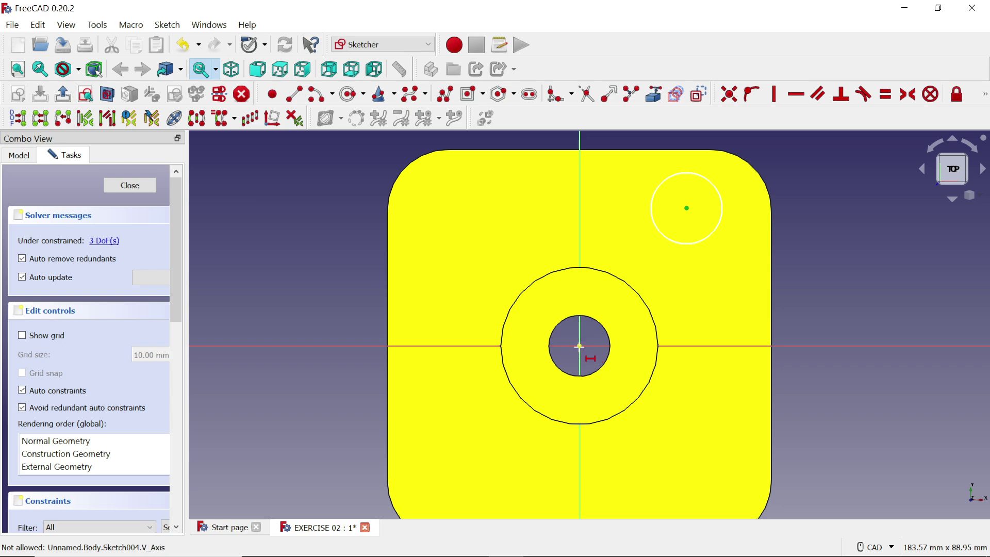
click(579, 344)
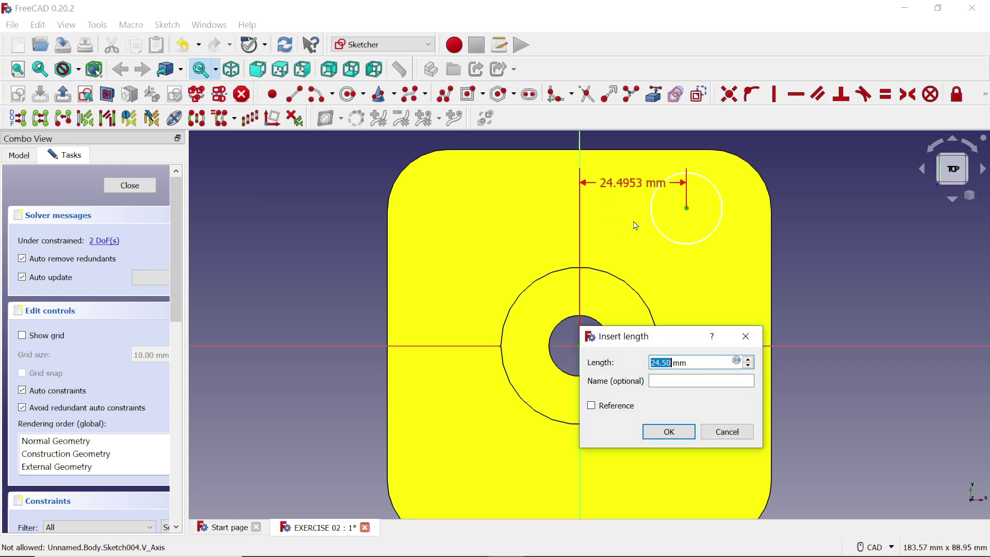
text(60/2)
click(669, 437)
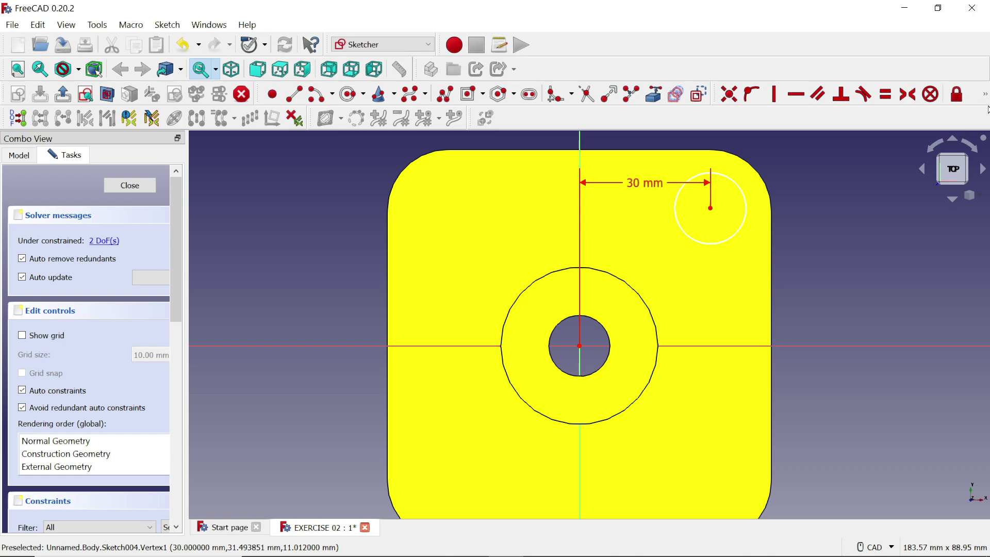
- Constrain the vertical distance between the origin and the corner circle's center to 62/2 (31 mm), and close the sketch
click(984, 96)
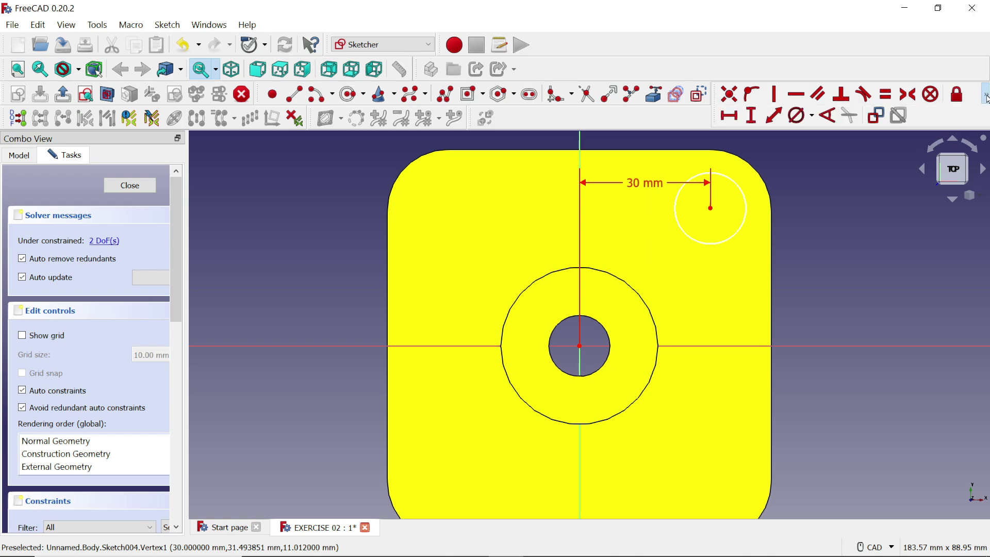
click(750, 116)
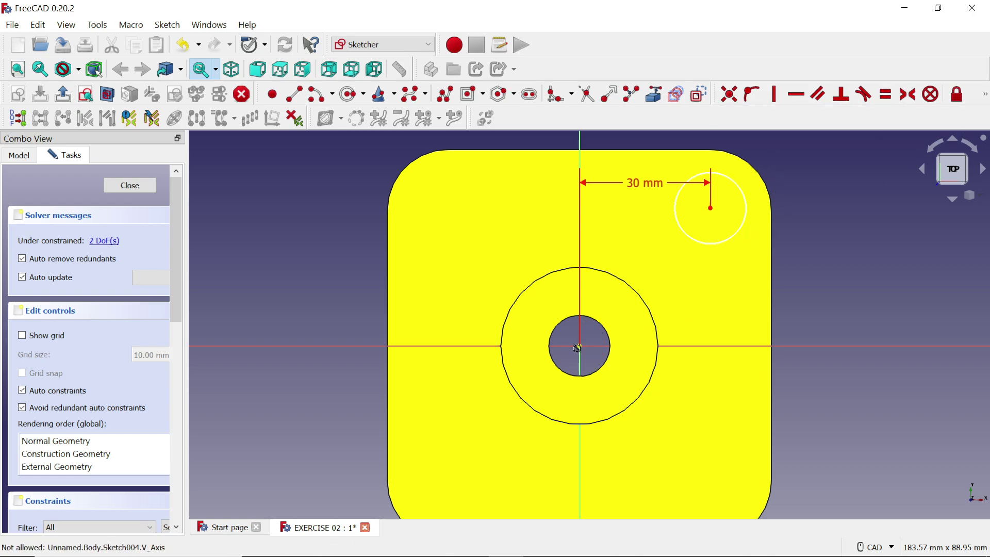
click(579, 346)
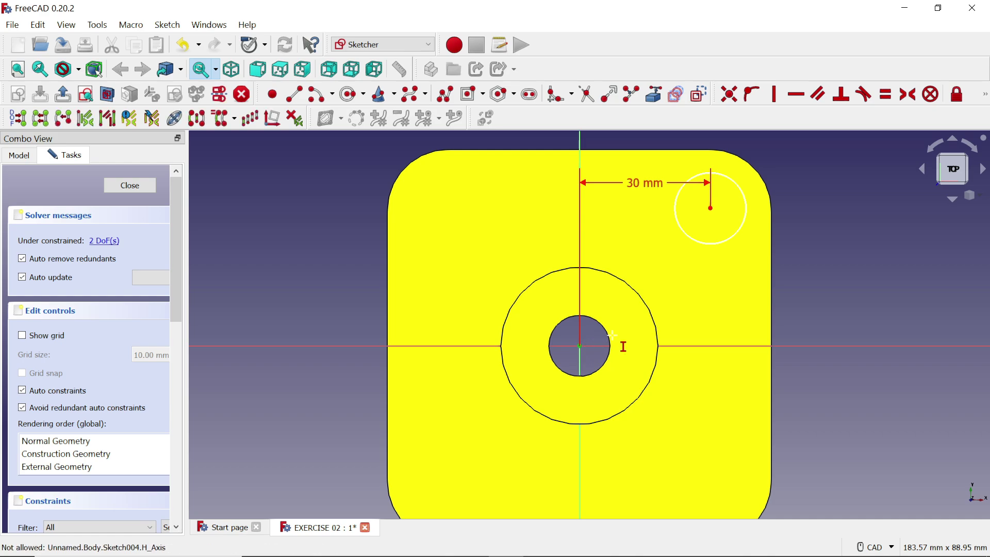
click(710, 208)
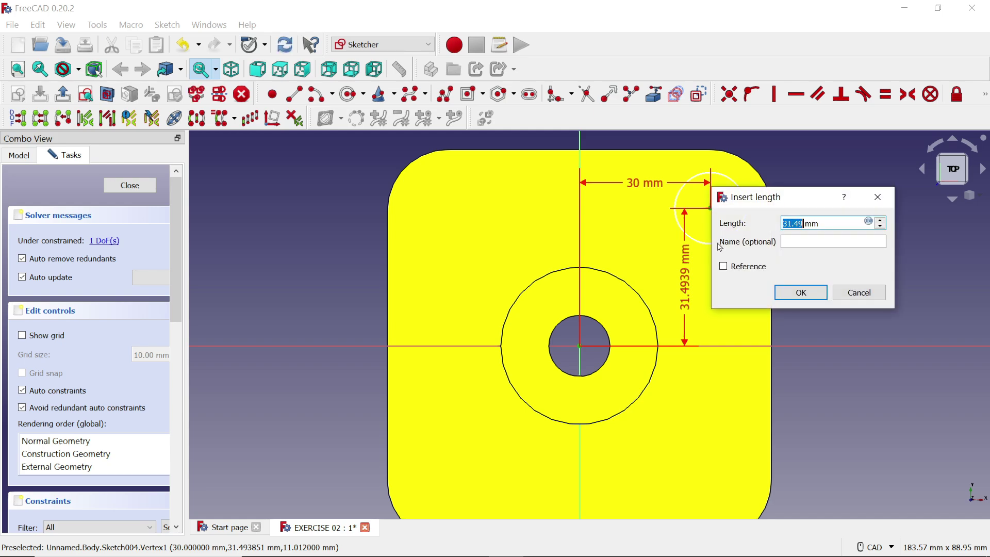
text(62/2)
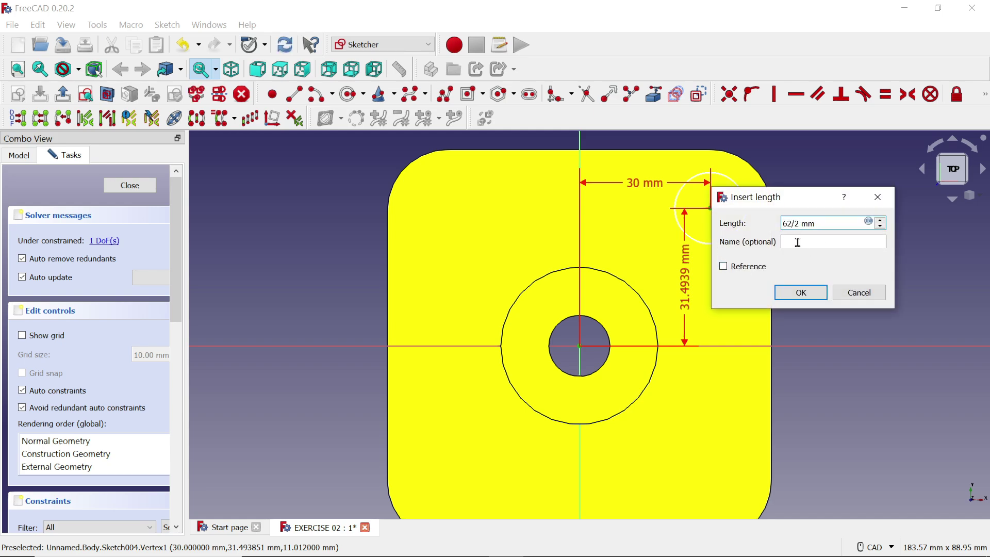
click(800, 292)
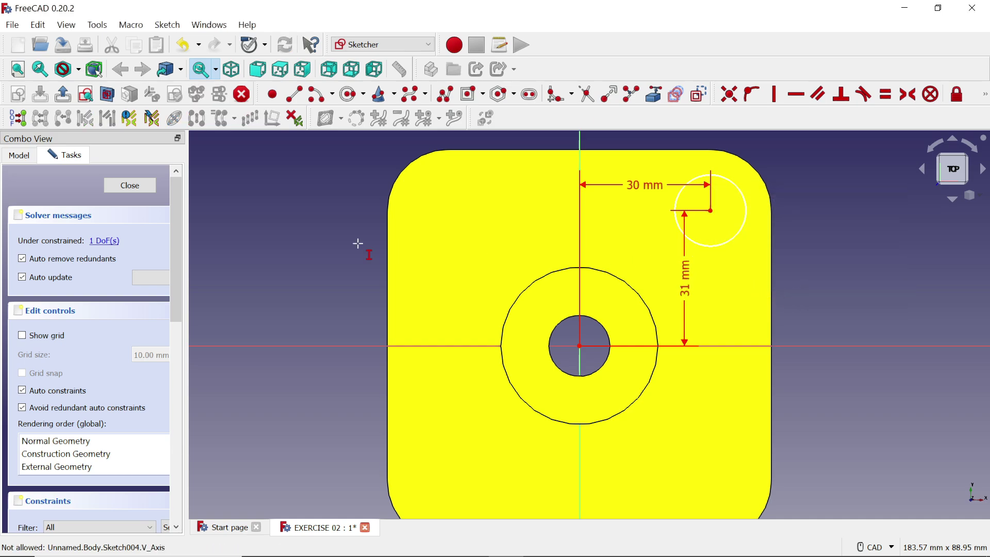
click(130, 186)
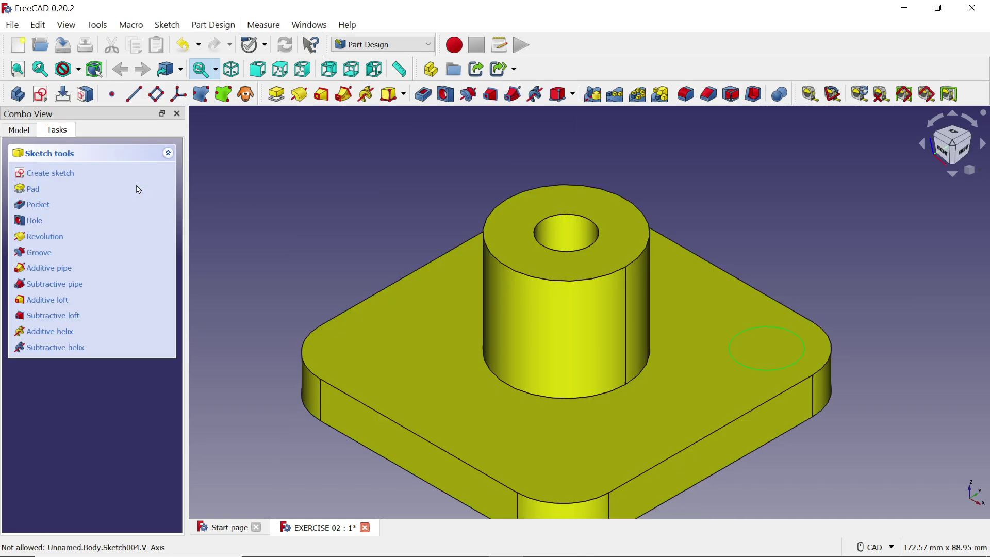
- Create a plain hole from the corner circle sketch with an 8 mm diameter and Through all depth
click(446, 100)
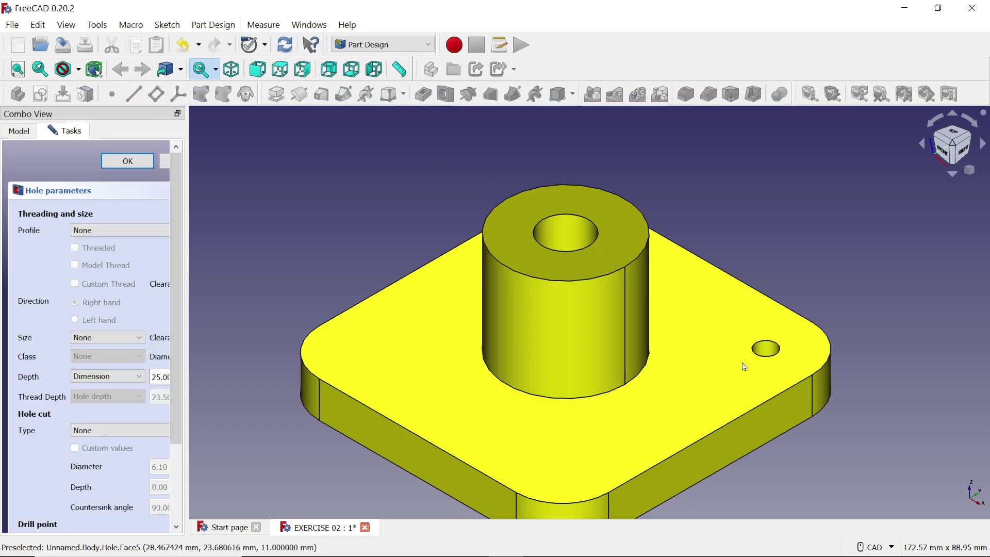
drag(187, 277, 324, 280)
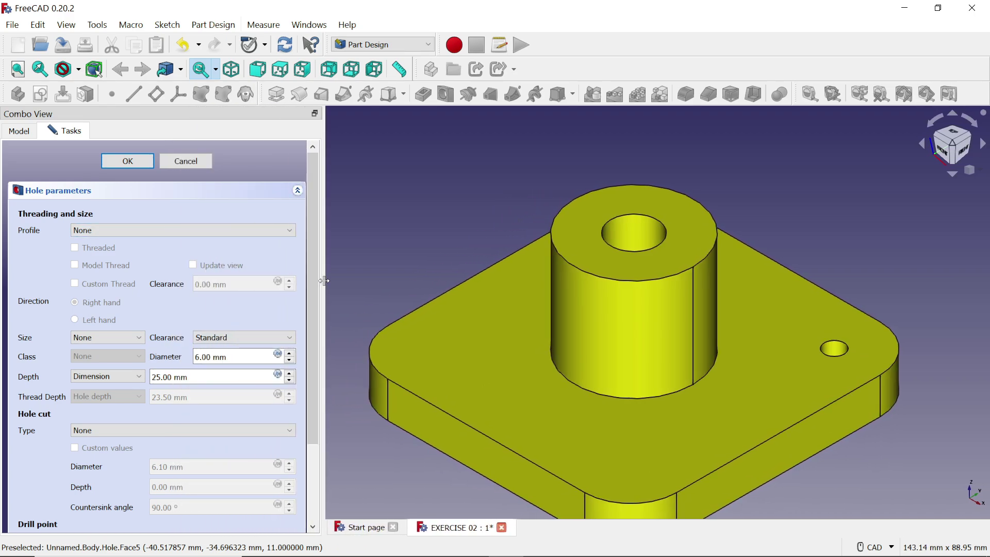
click(106, 236)
click(105, 233)
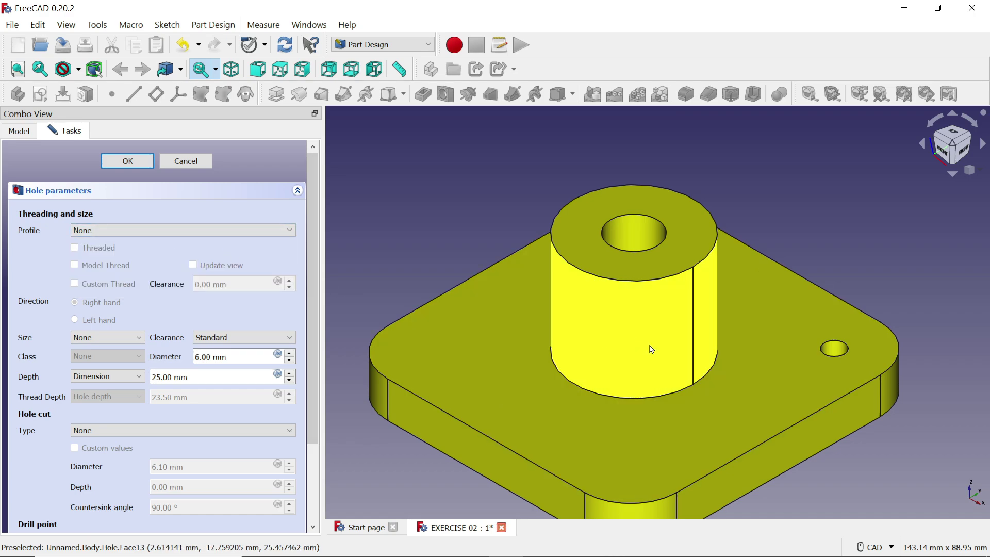
middle_drag(387, 214, 411, 192)
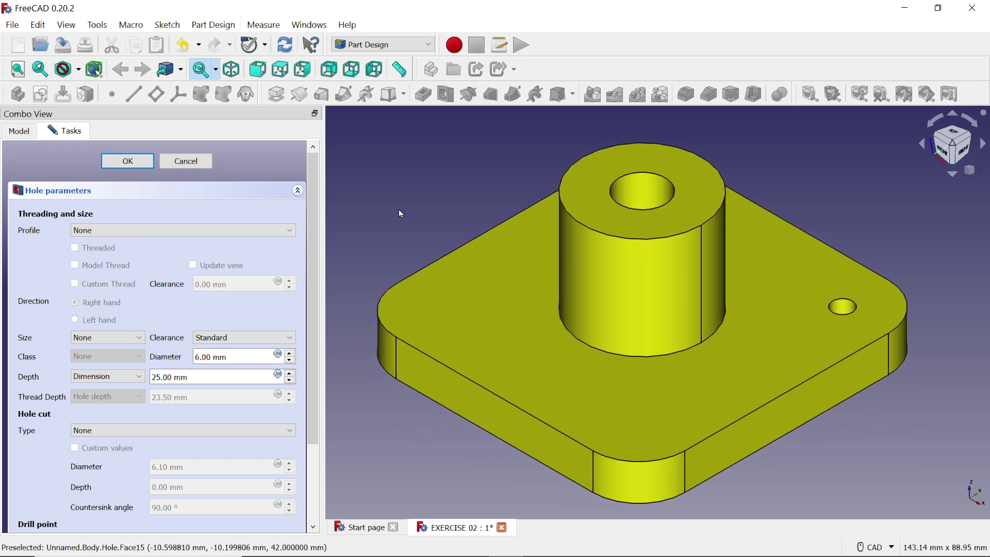
click(101, 338)
click(101, 338)
click(214, 340)
click(212, 347)
drag(236, 356, 187, 354)
text(8 mm)
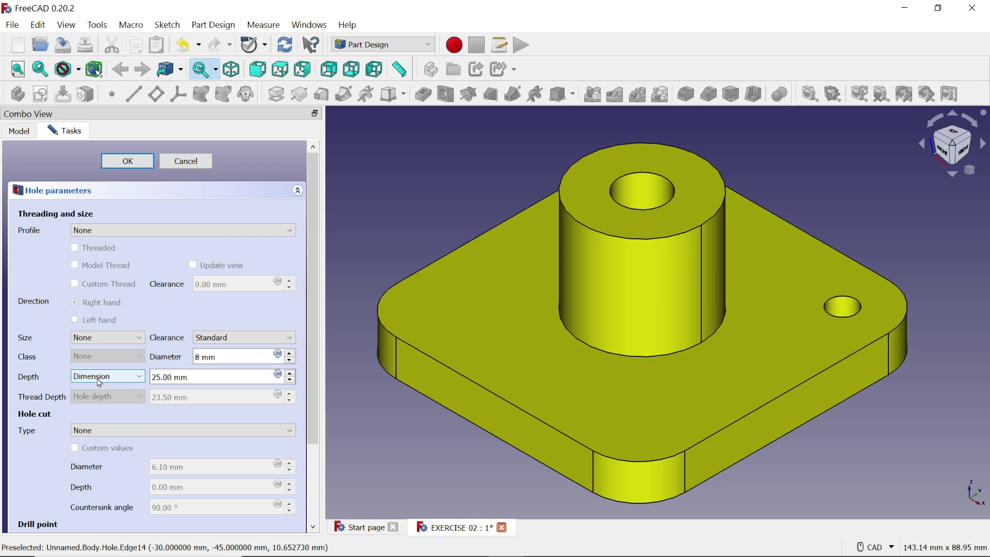
click(122, 380)
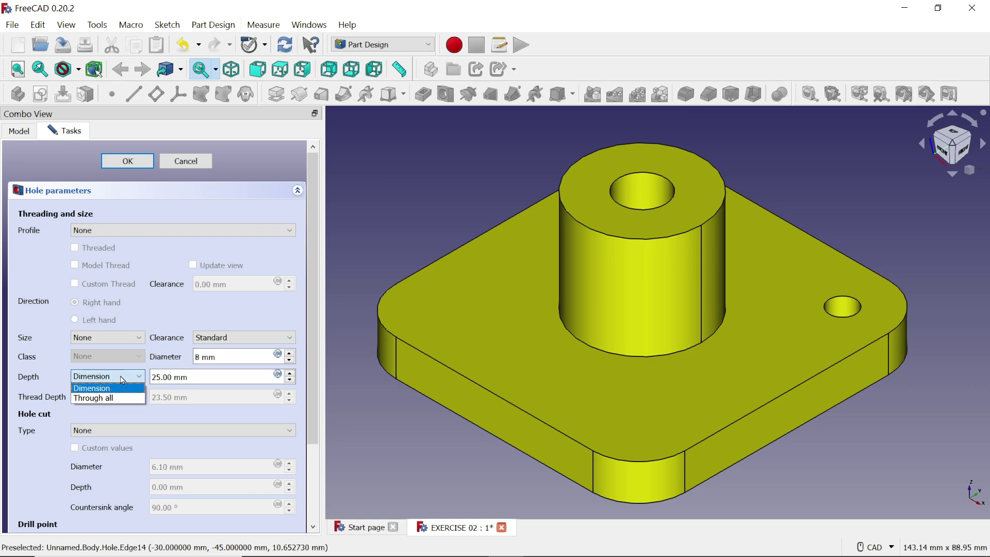
click(103, 398)
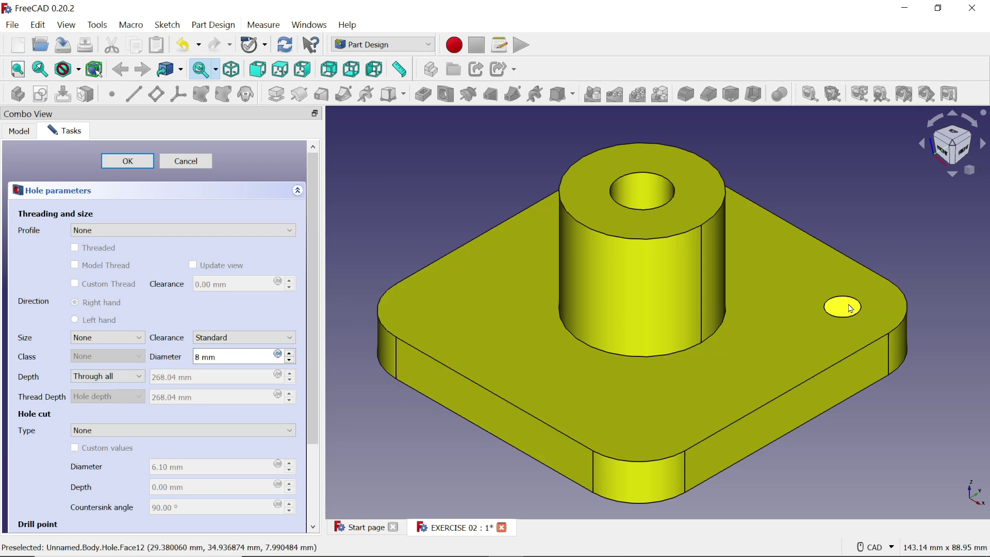
- Add a counterbore 16 mm in diameter and 6 mm deep to the corner hole and confirm the hole feature
scroll(24, 382, down, 2)
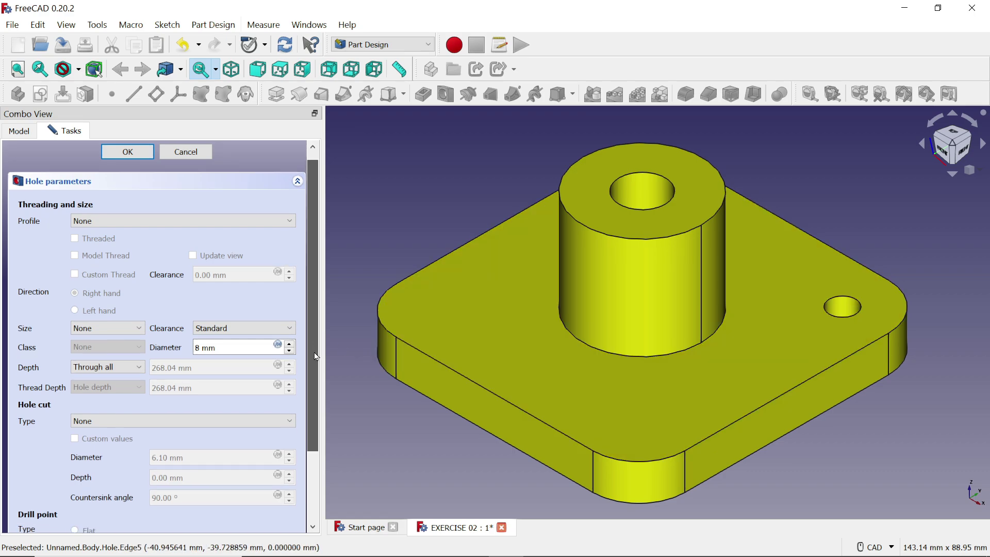
click(93, 378)
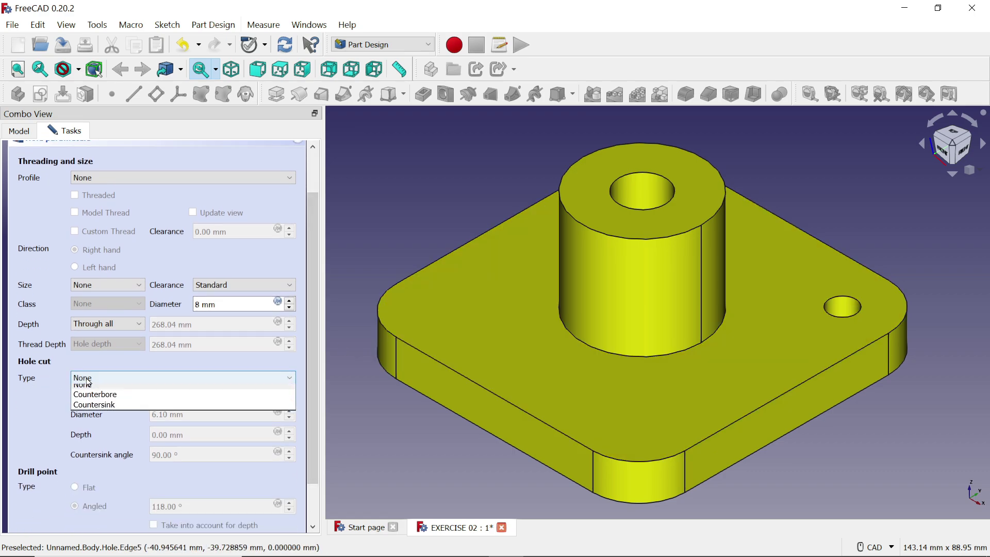
click(98, 400)
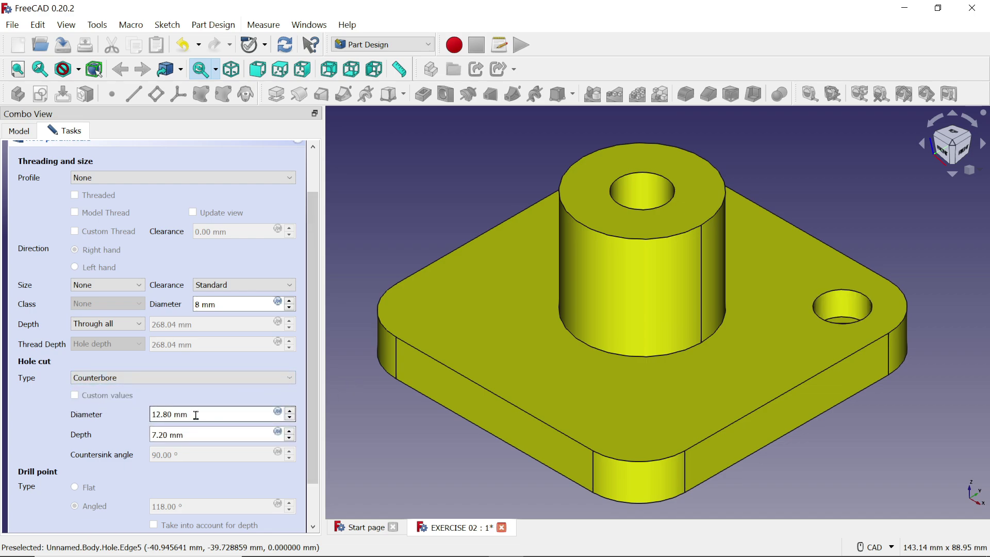
drag(187, 414, 144, 409)
text(16)
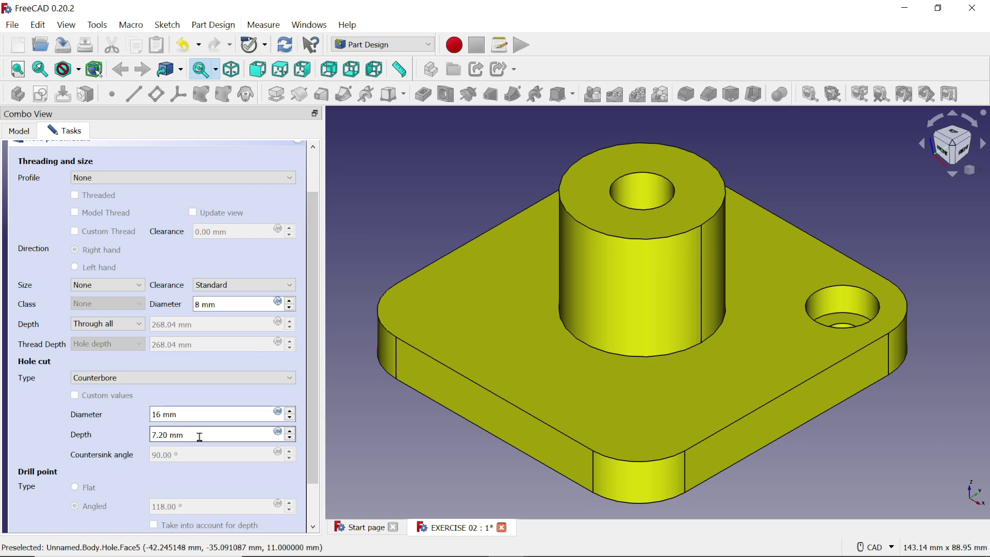
text(6)
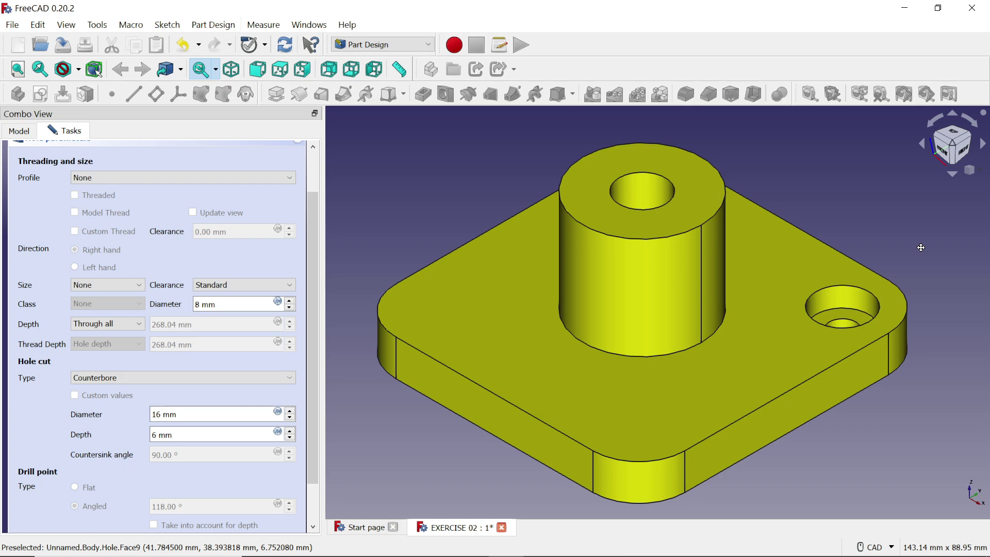
middle_drag(920, 248, 891, 279)
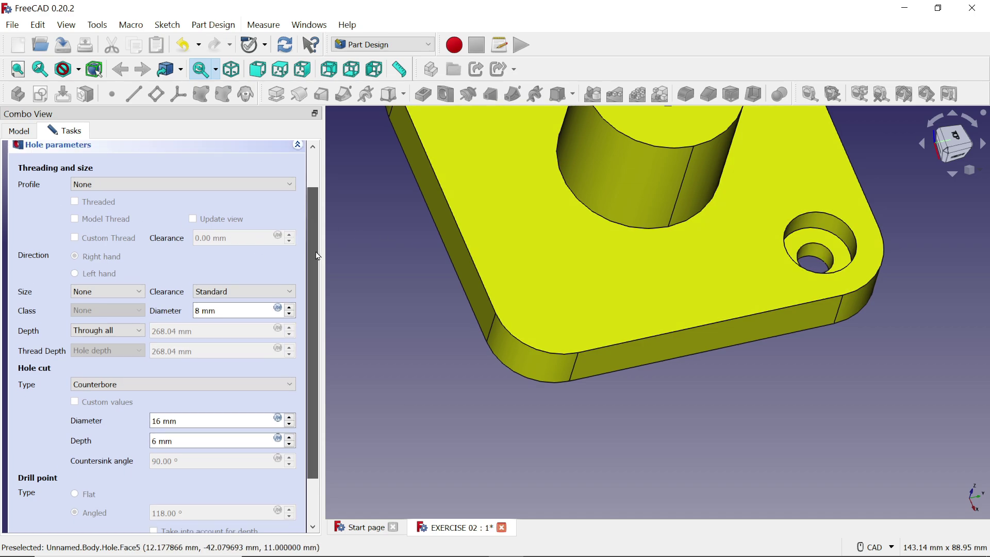
drag(316, 261, 321, 193)
click(127, 161)
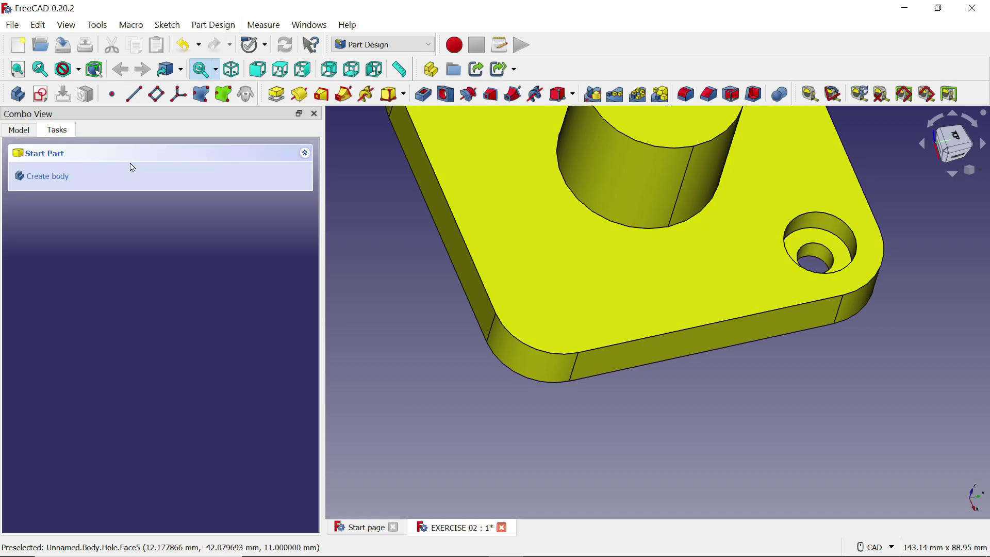
- Start a MultiTransform of the counterbored corner hole and add a linear pattern transformation to it
click(236, 72)
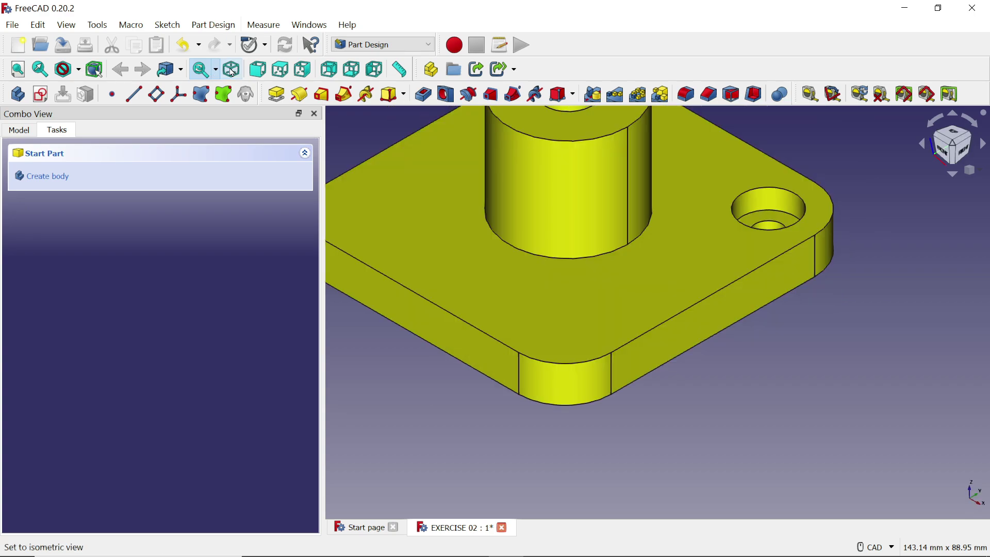
click(18, 70)
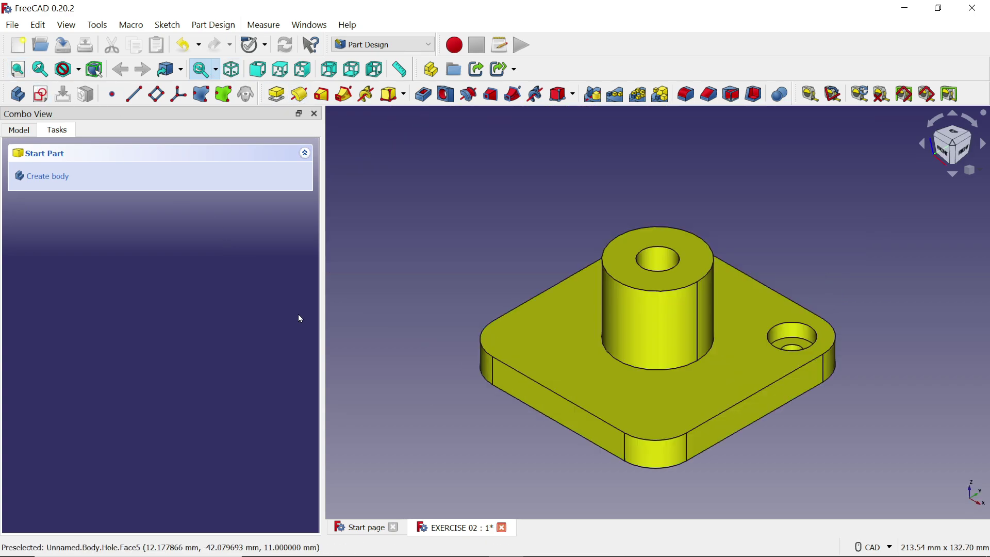
drag(322, 328, 194, 321)
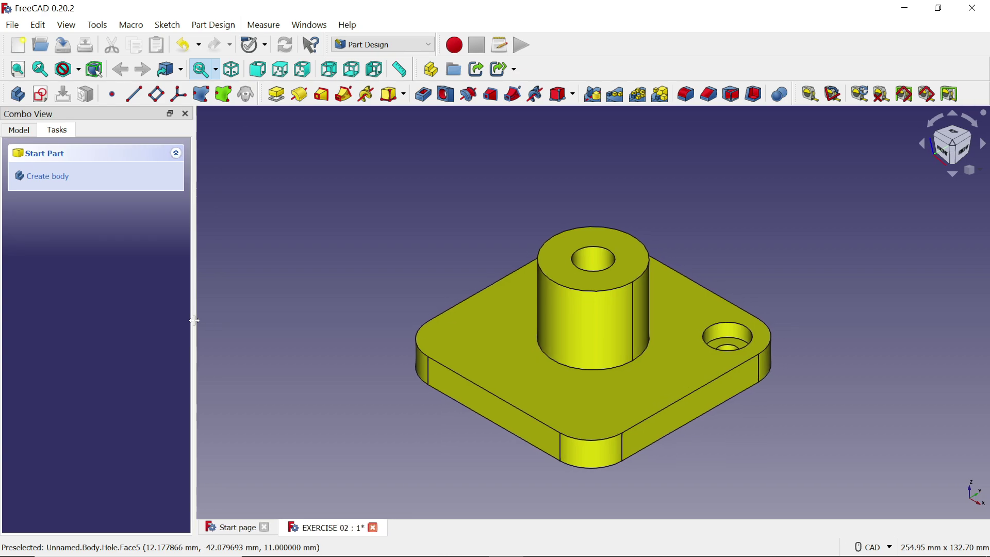
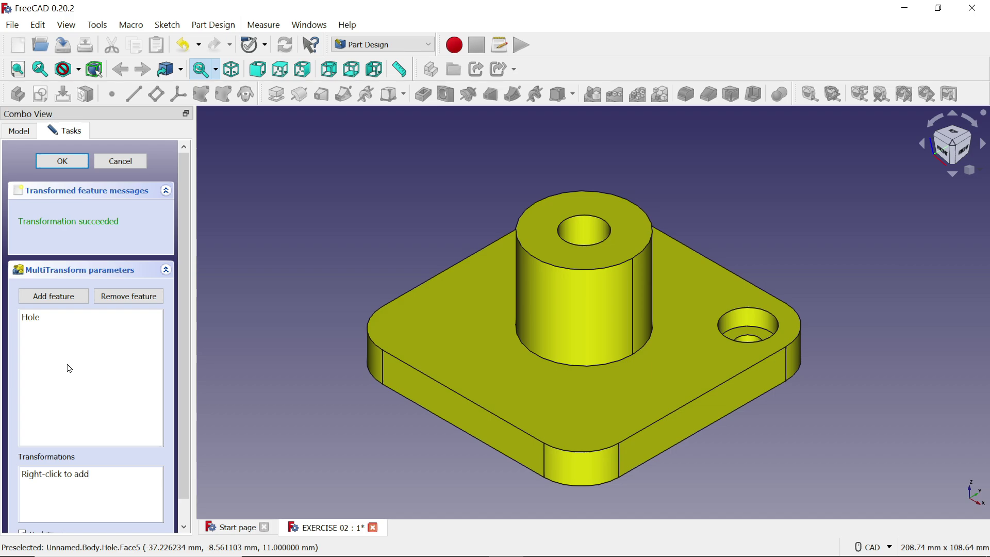
scroll(173, 324, down, 1)
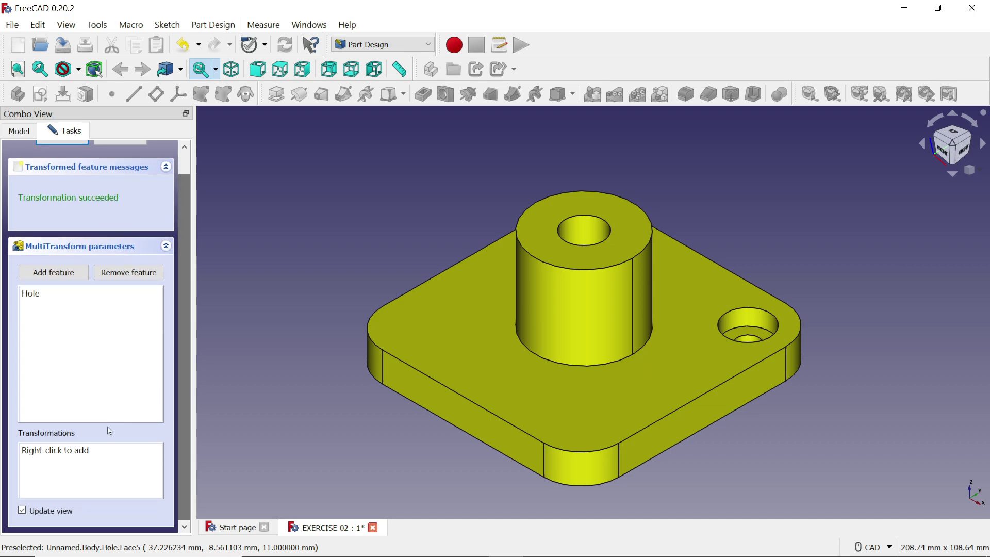
click(60, 454)
right_click(60, 454)
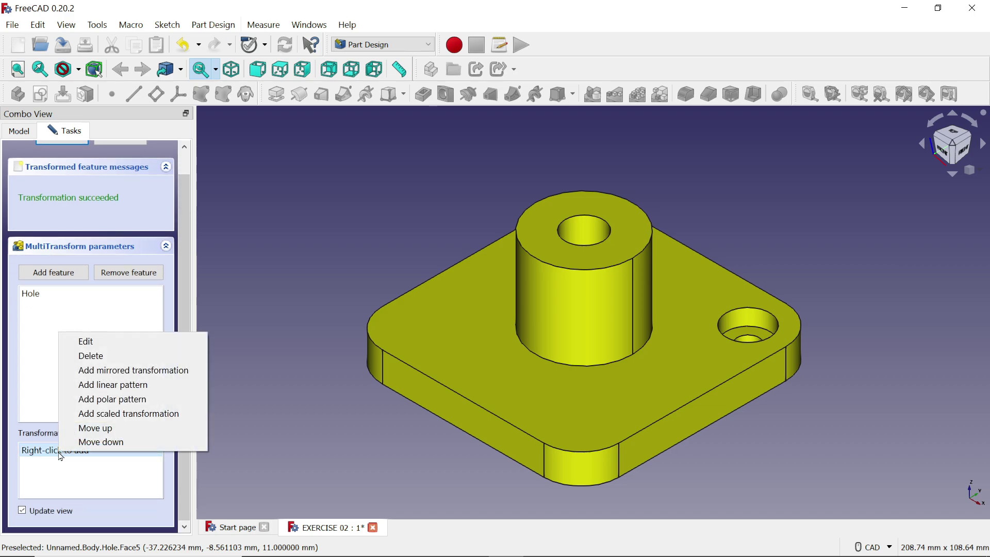
click(121, 391)
drag(179, 377, 178, 467)
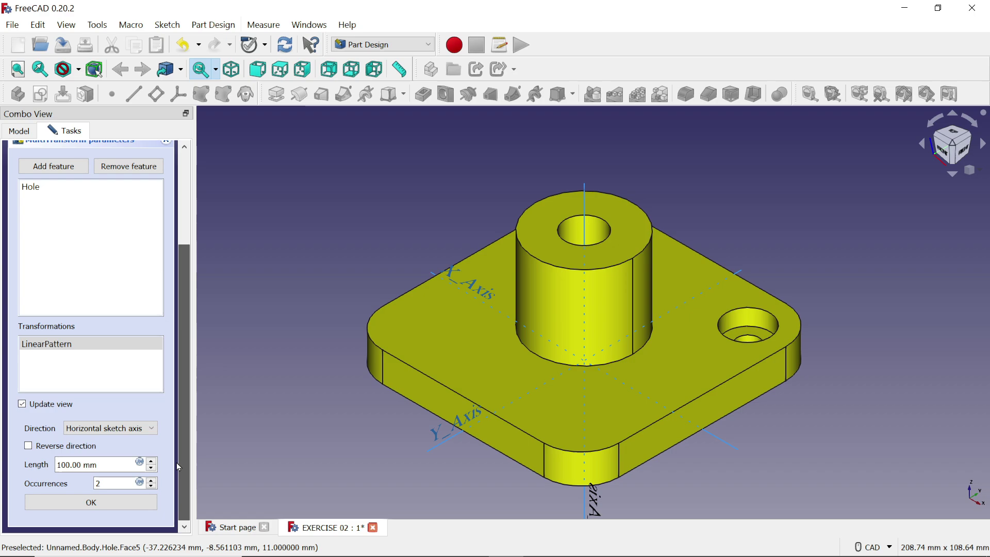
- Set the linear pattern along the horizontal sketch axis to a length of 60 mm and reverse its direction
click(89, 430)
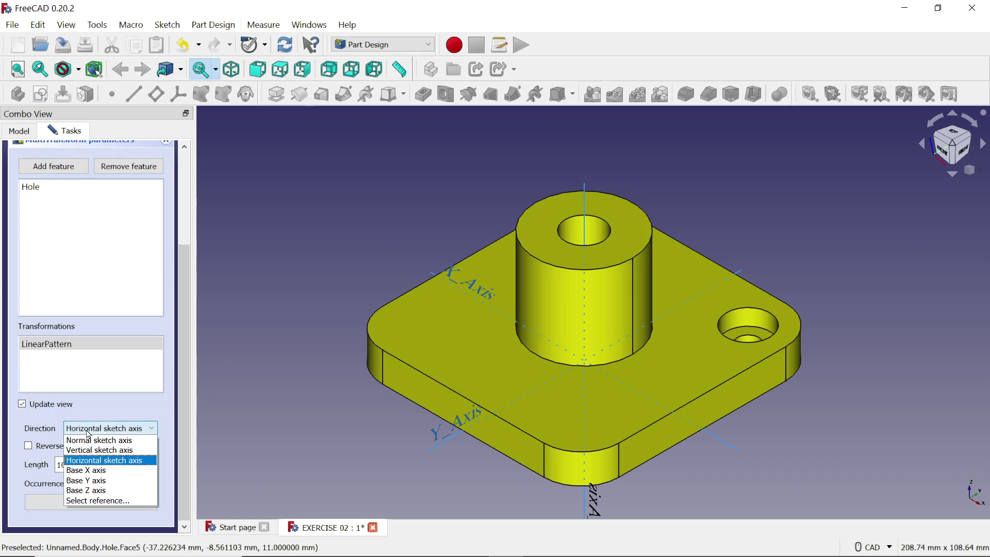
click(88, 434)
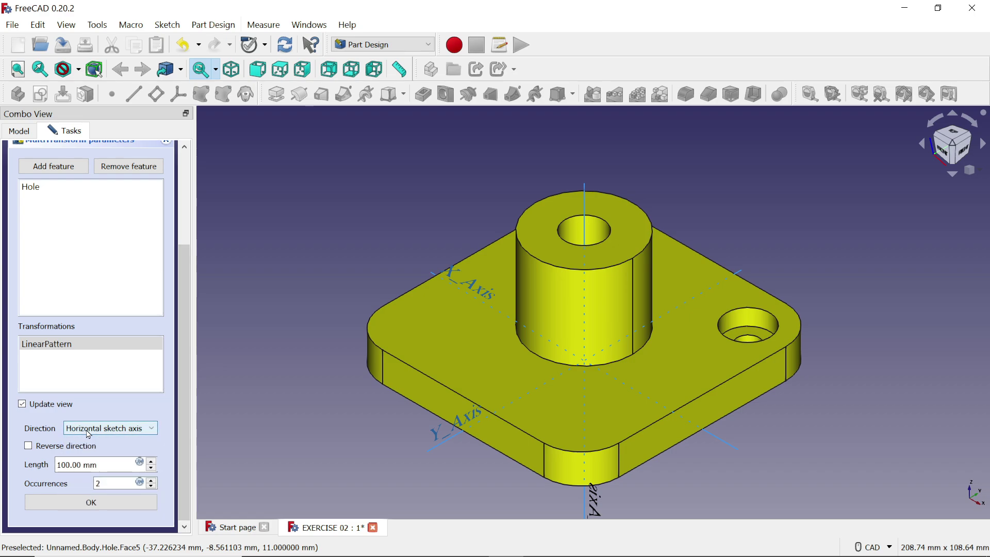
drag(104, 464, 42, 461)
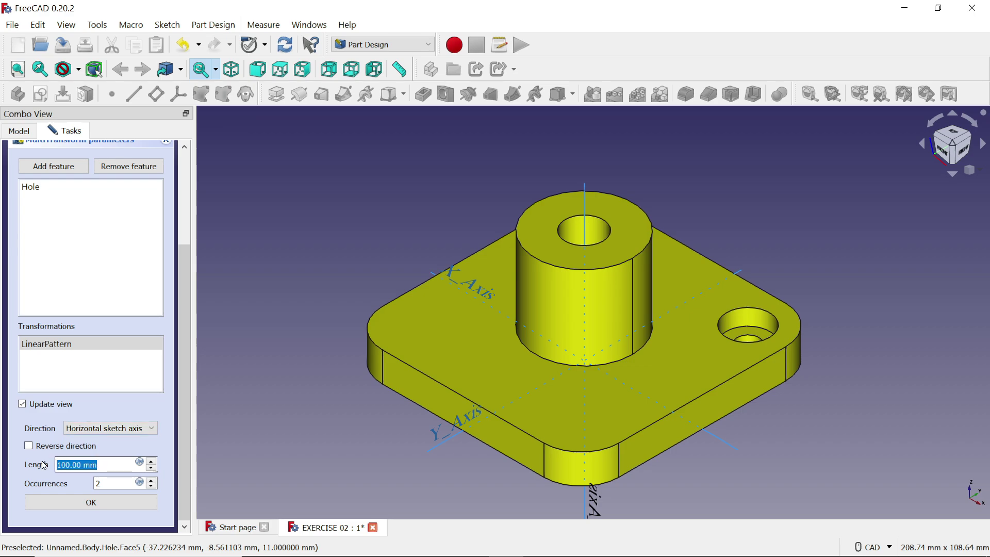
text(60 mm)
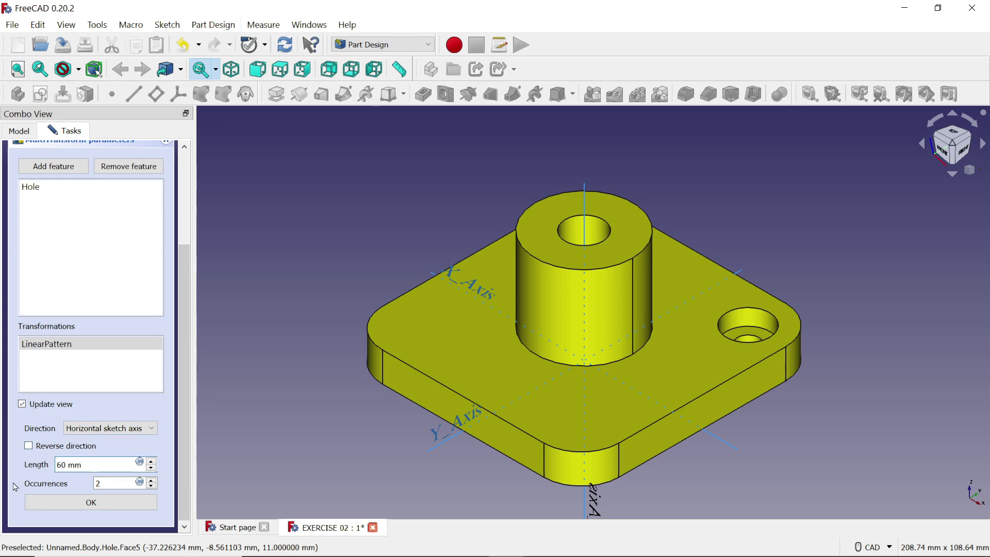
click(47, 447)
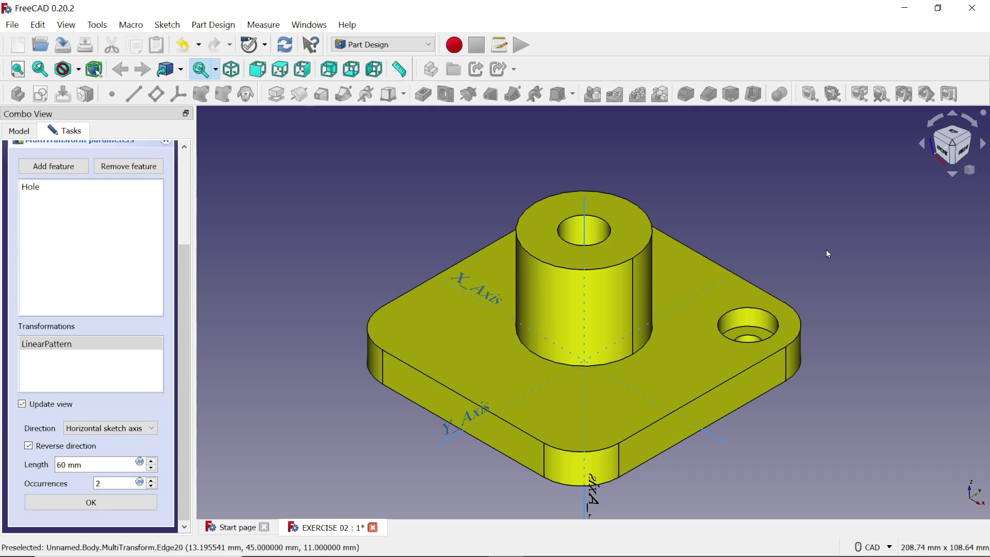
- Add a second linear pattern to the MultiTransform, directed along the vertical sketch axis
middle_drag(826, 250, 845, 299)
scroll(709, 131, up, 1)
scroll(709, 130, down, 1)
scroll(708, 130, up, 2)
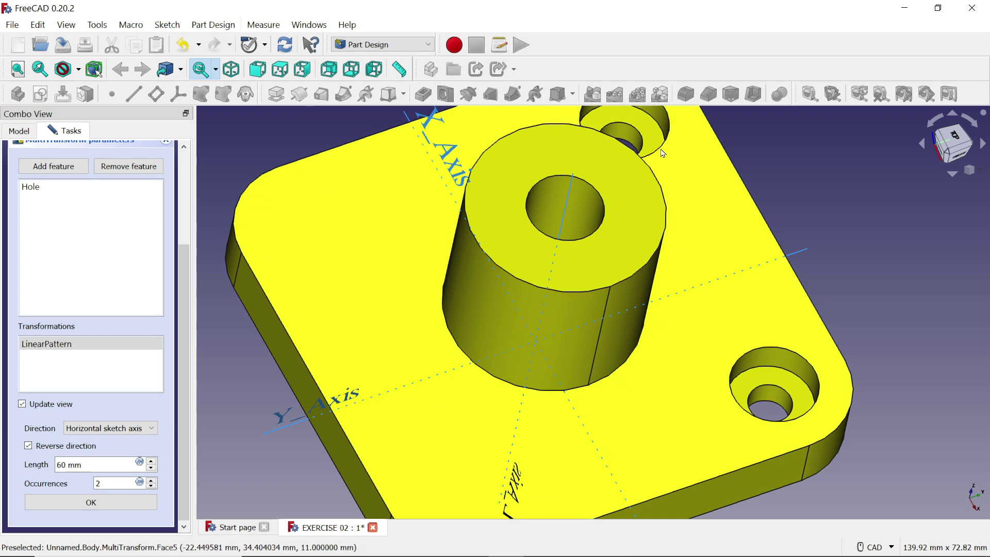
right_click(75, 371)
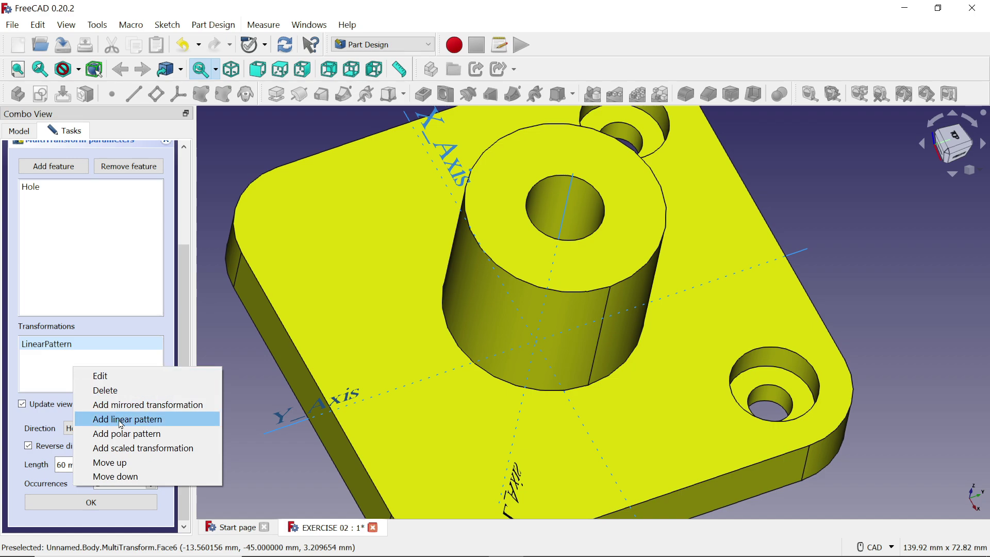
click(121, 424)
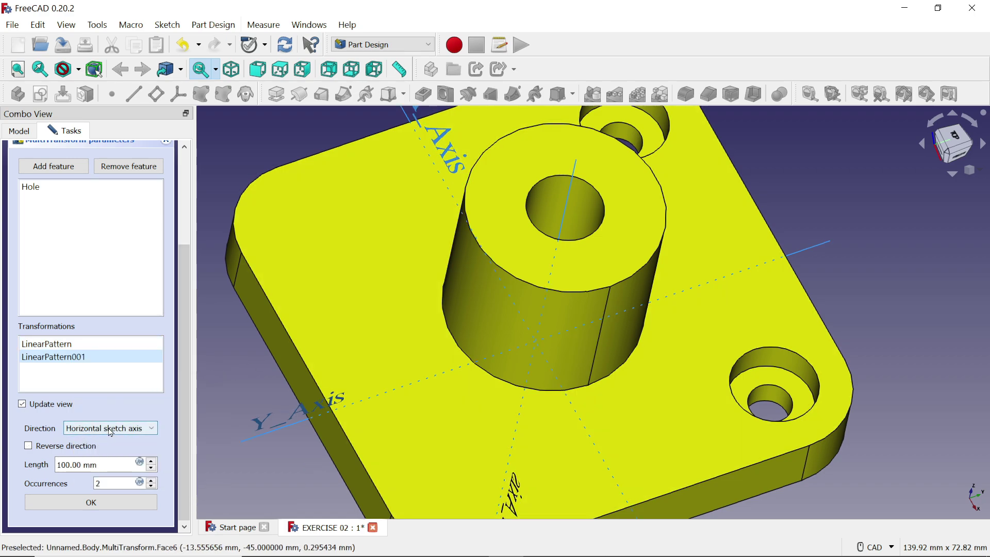
click(110, 428)
click(103, 450)
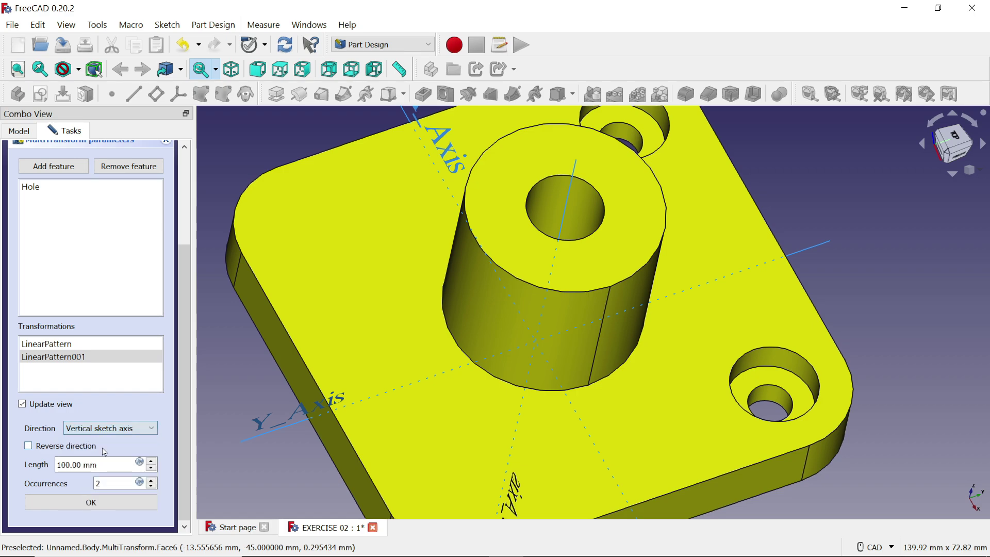
- Set the second linear pattern's length to 62 mm, reverse its direction and confirm the pattern's settings
drag(110, 463, 34, 462)
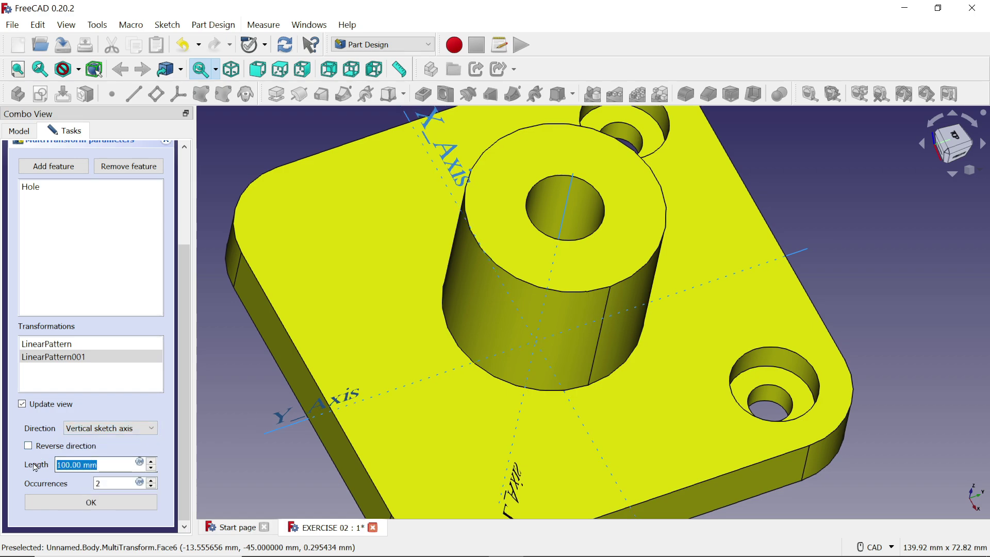
text(62)
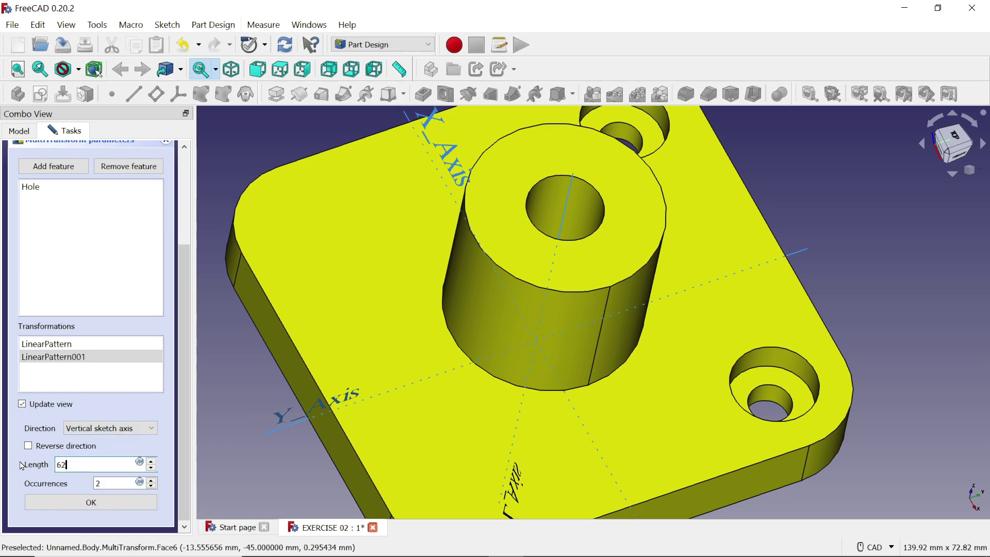
key(Return)
click(29, 446)
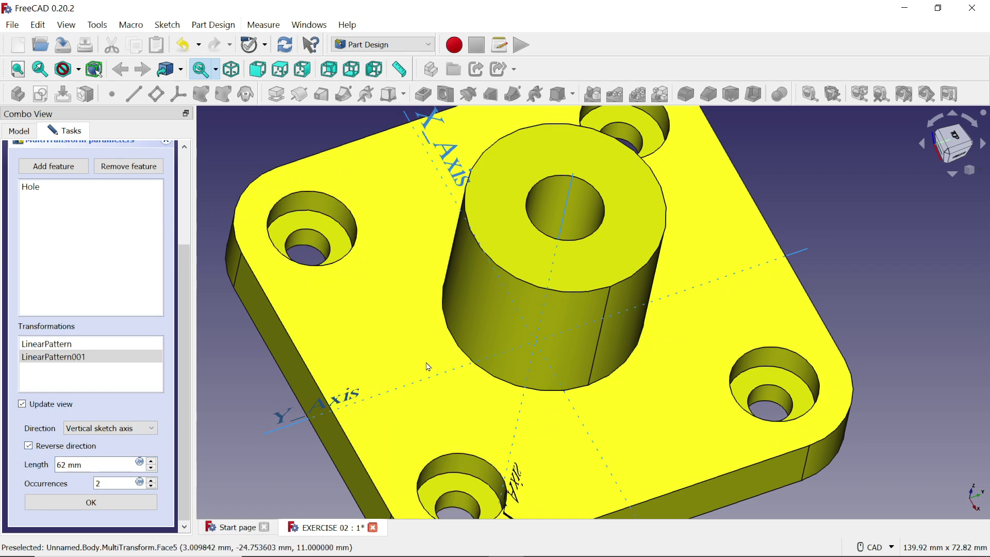
scroll(427, 366, down, 2)
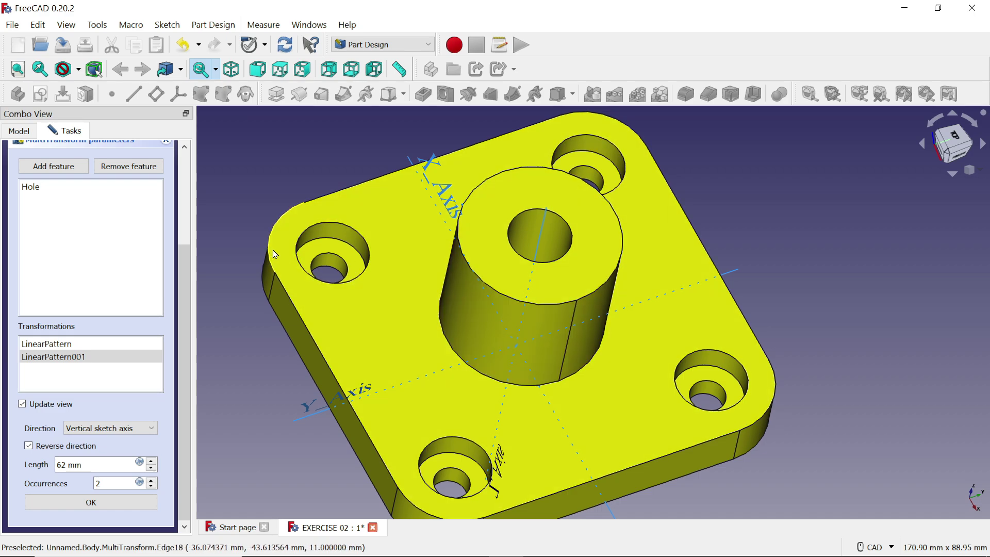
click(88, 503)
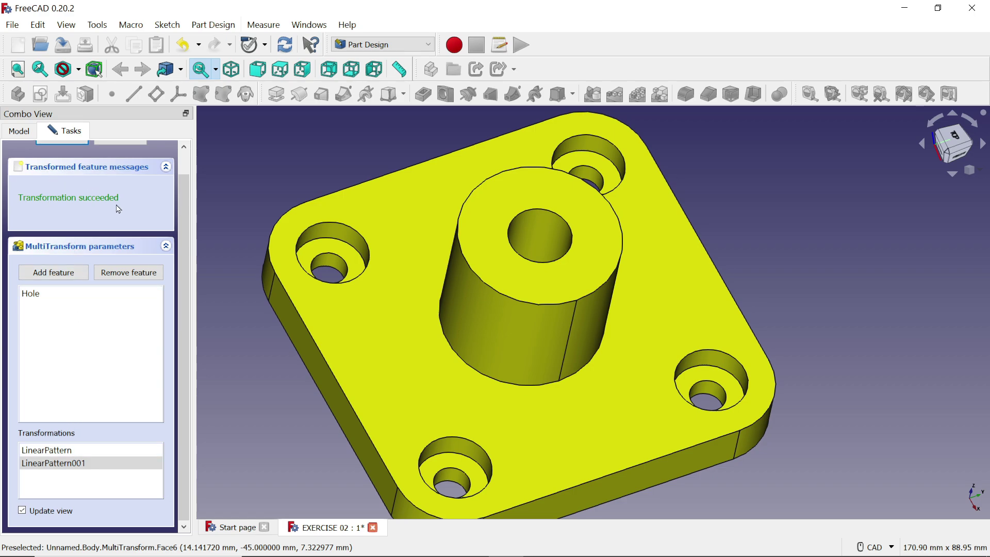
- Accept the MultiTransform of the counterbored corner hole with its two linear patterns
drag(181, 229, 166, 186)
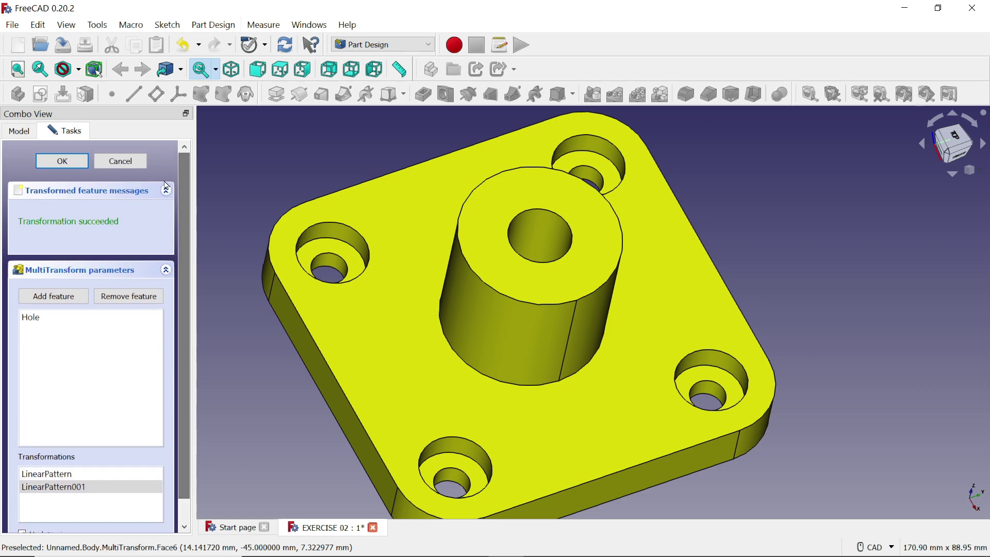
click(62, 161)
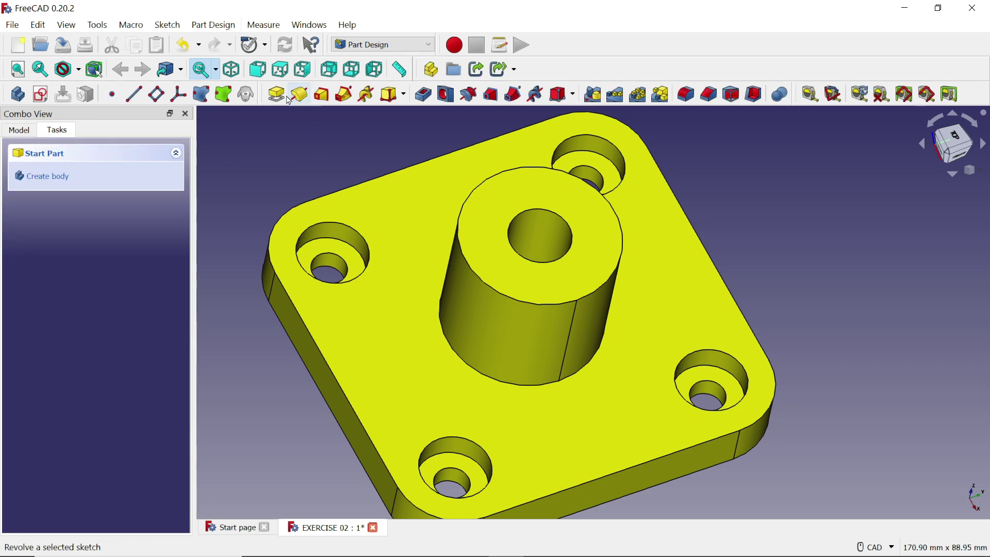
click(233, 73)
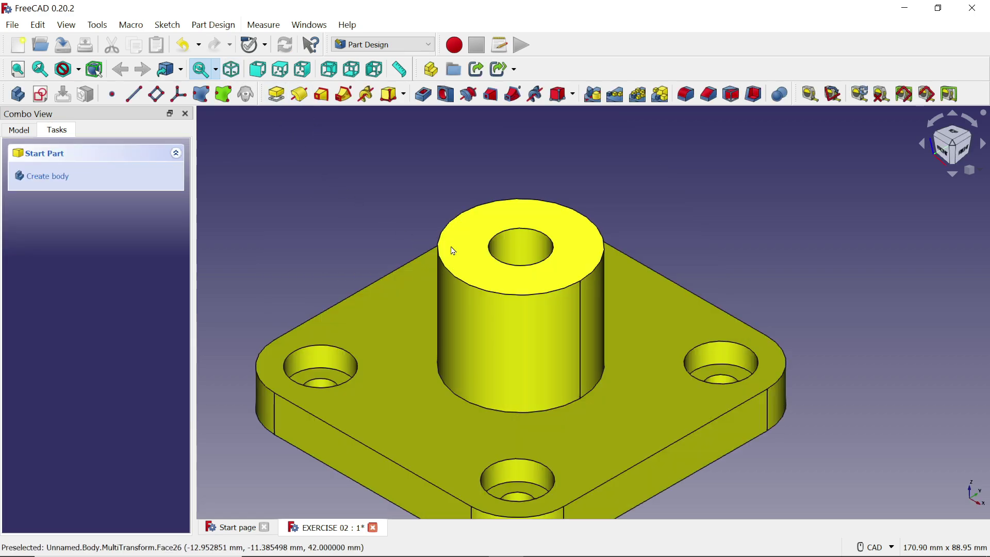
click(17, 72)
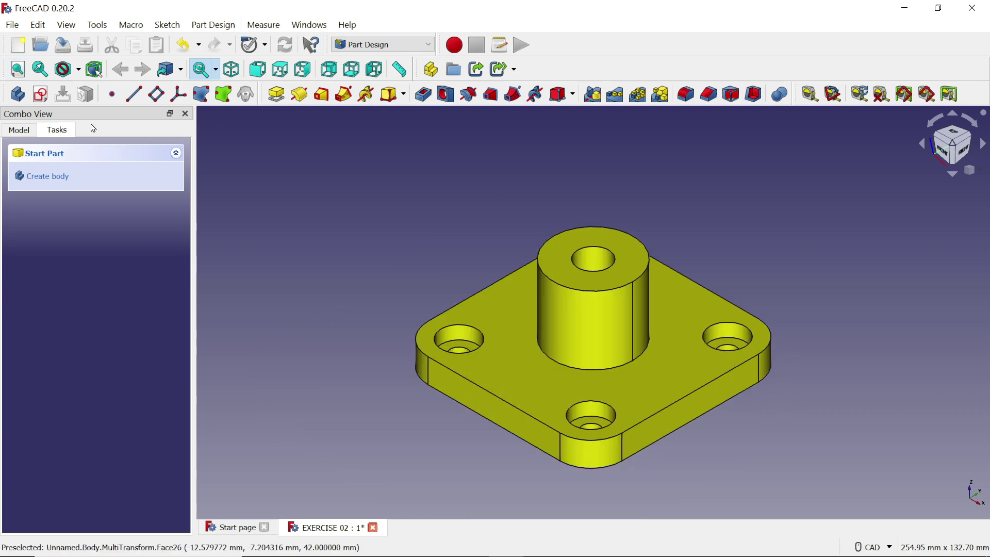
- Fillet the edge where the cylindrical boss meets the plate's top face with a 5 mm radius
click(626, 369)
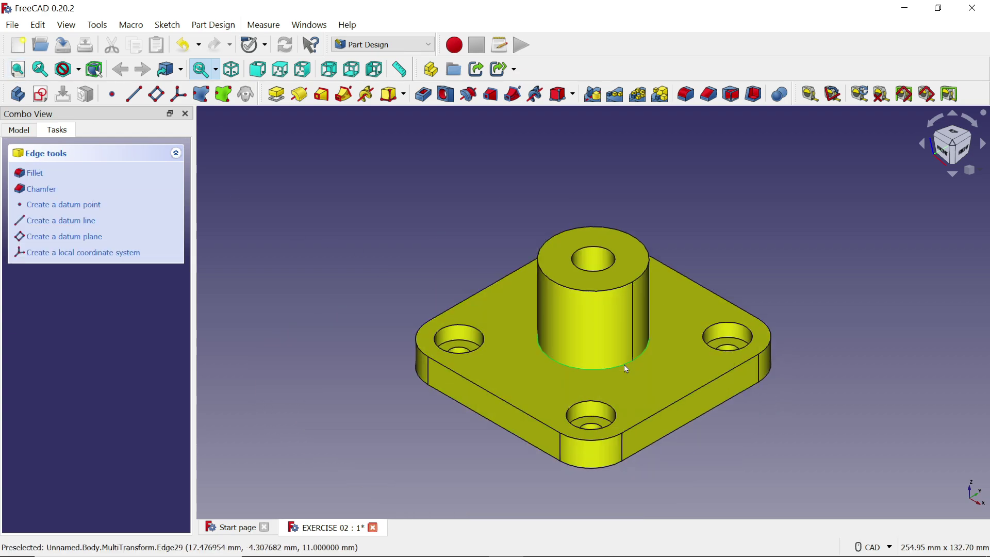
click(35, 172)
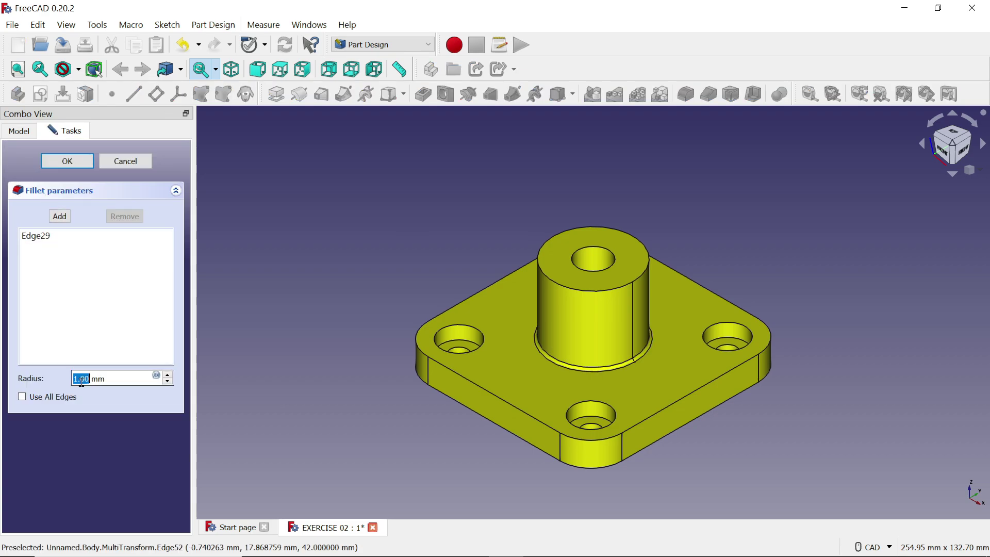
text(5)
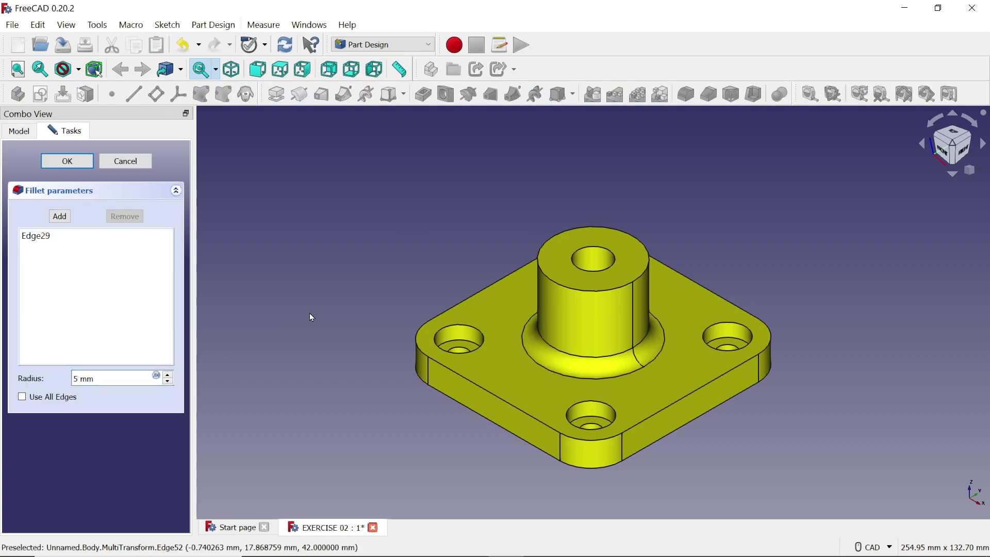
click(63, 162)
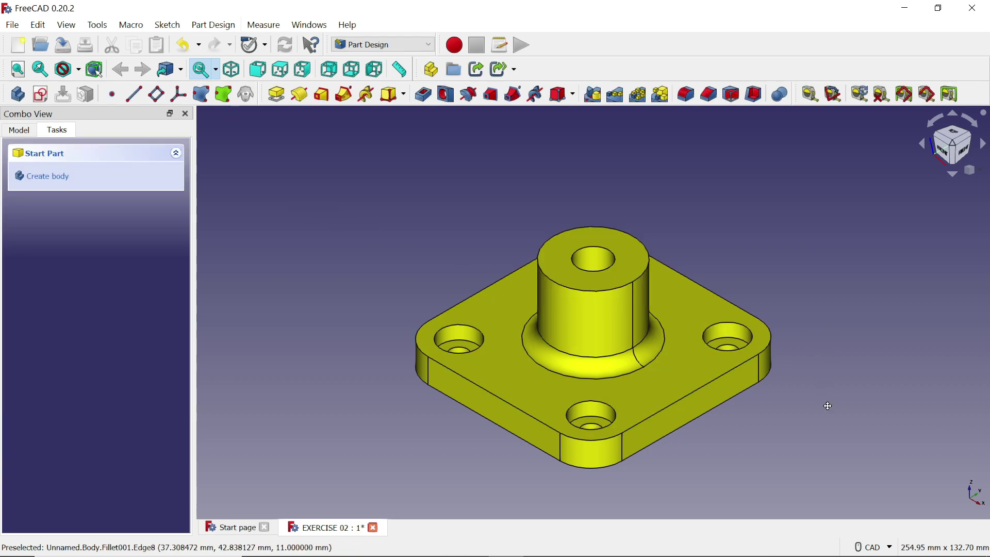
- Start a 3 mm radius fillet on the inner floor edge of the circular recess on the plate's underside
middle_drag(828, 405, 792, 235)
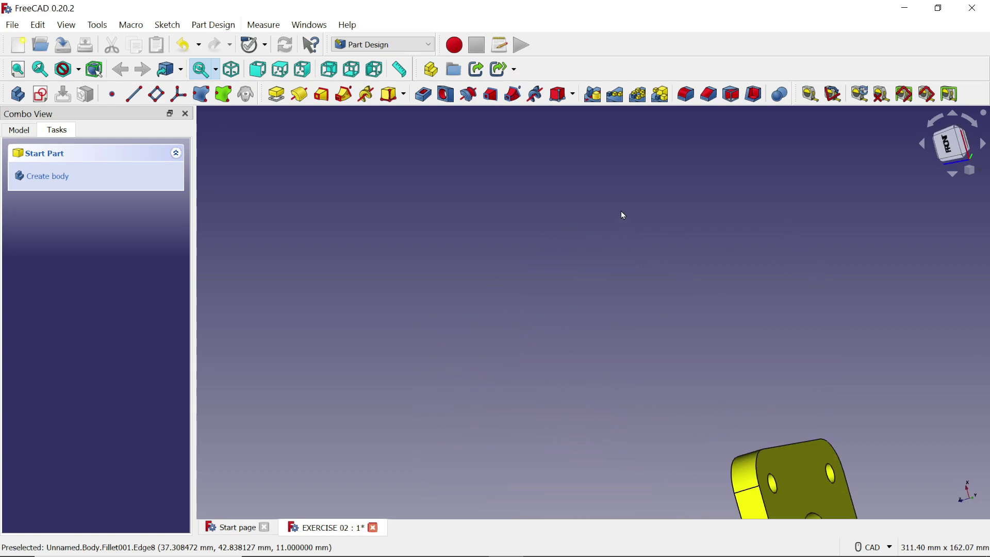
click(16, 71)
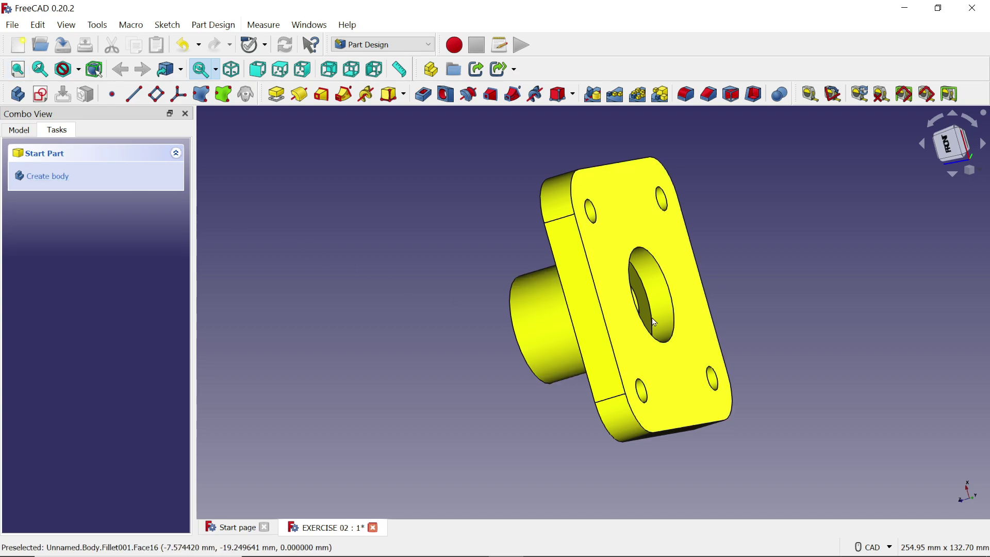
scroll(643, 310, up, 3)
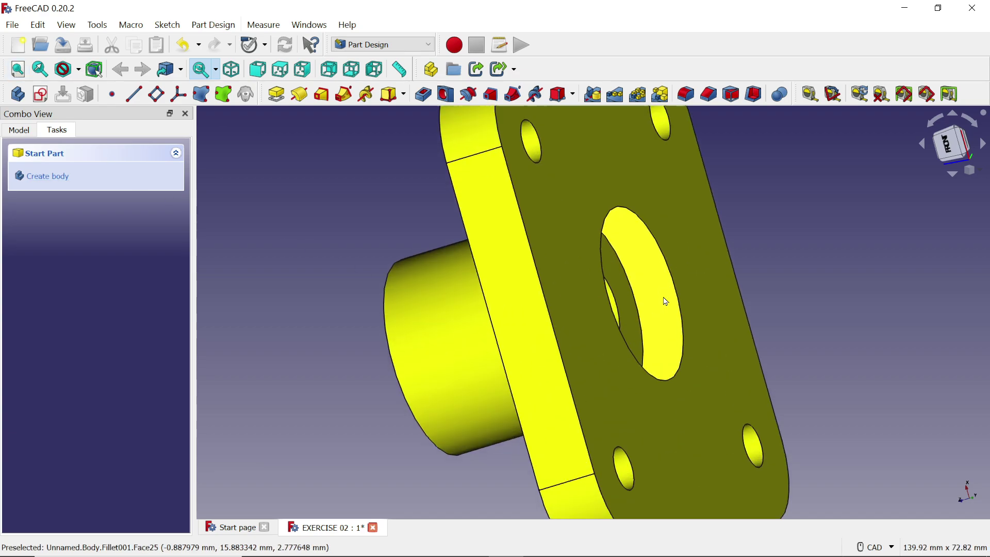
click(638, 307)
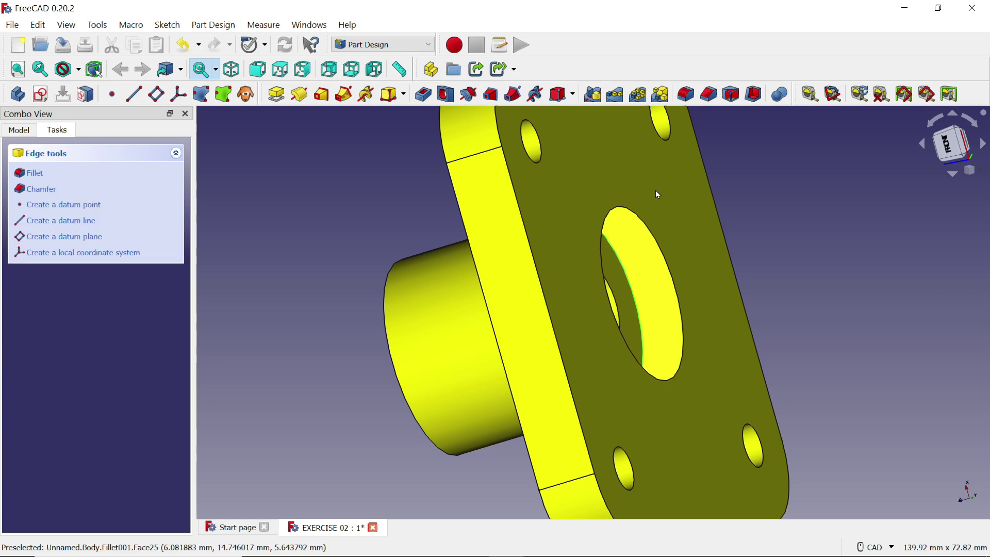
click(687, 95)
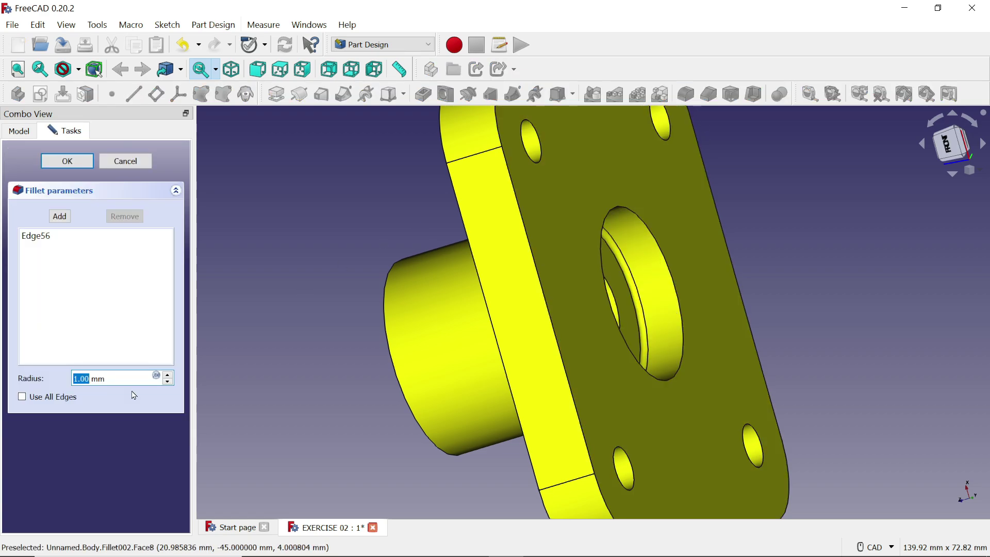
text(3)
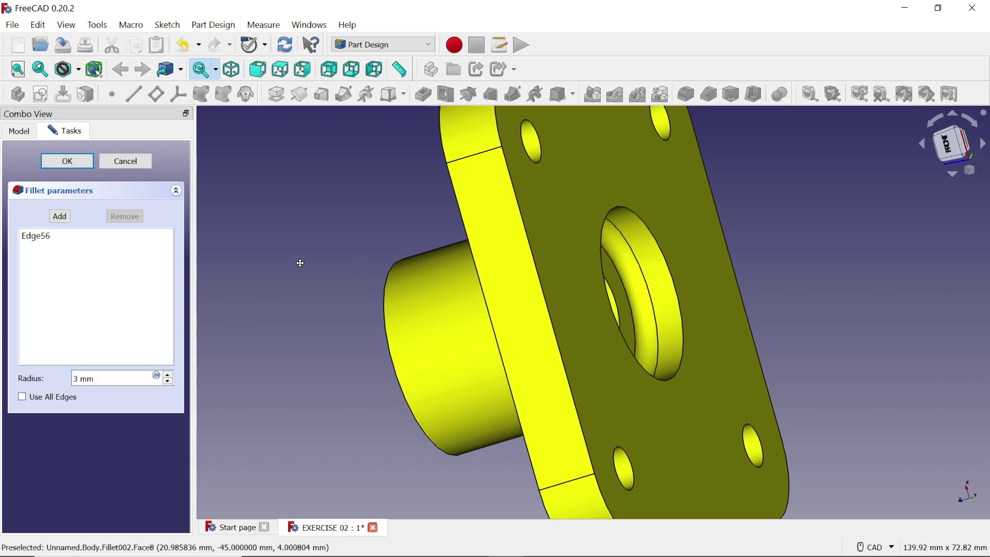
- Add the outer edge of the plate's top face to the same 3 mm fillet and confirm it
middle_drag(301, 262, 451, 262)
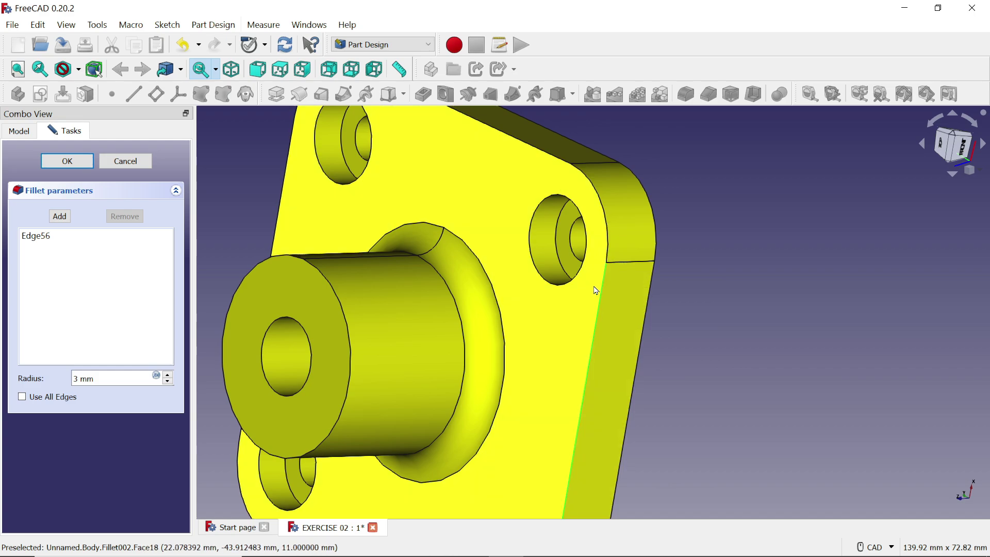
click(60, 216)
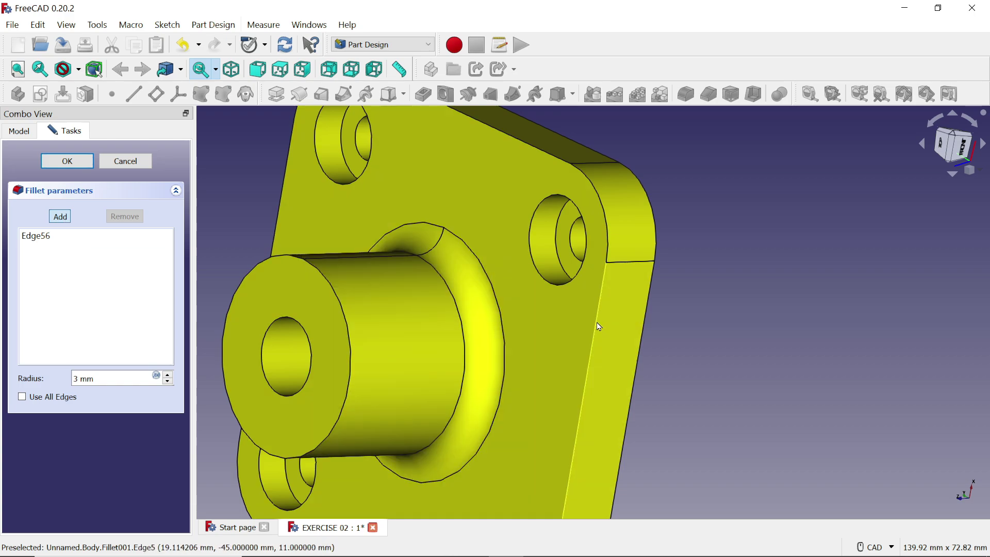
click(598, 327)
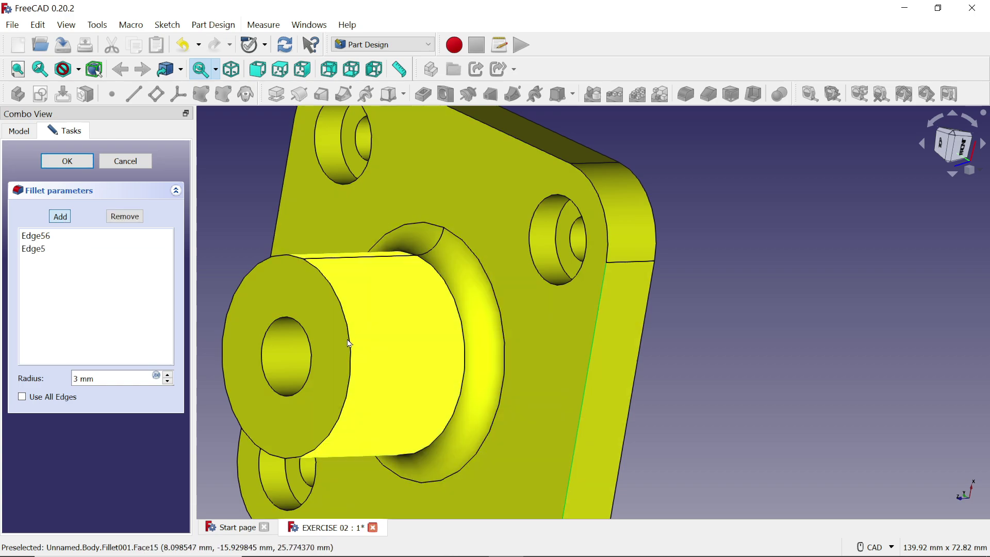
click(839, 314)
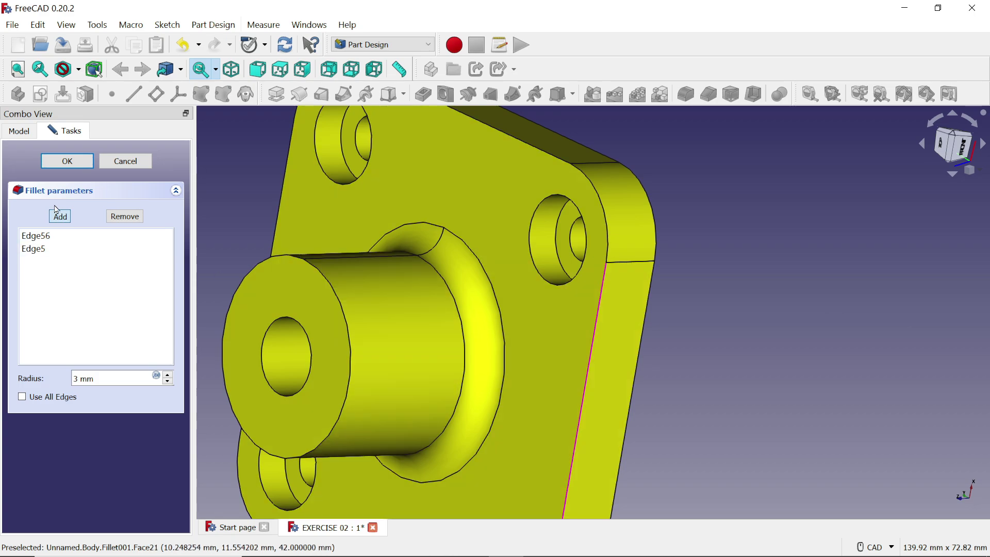
click(70, 162)
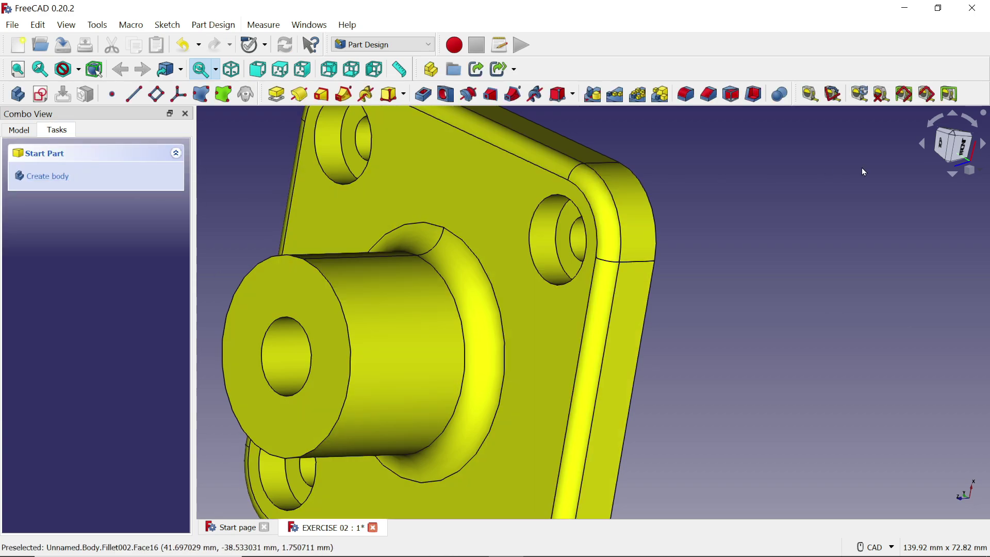
- Inspect the whole part in isometric view and review the properties of the last fillet and the boss's bore pocket
click(969, 170)
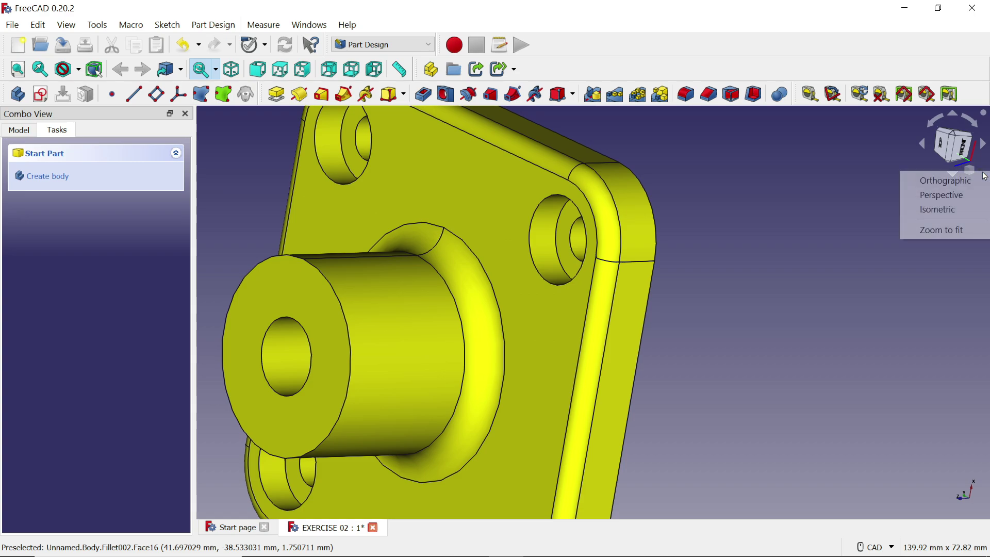
click(938, 208)
click(17, 71)
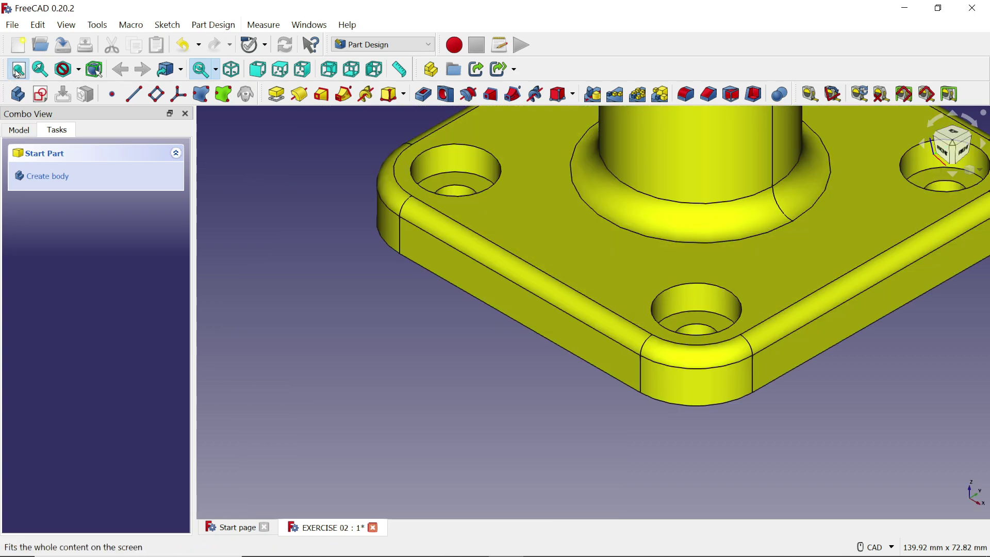
scroll(620, 500, down, 1)
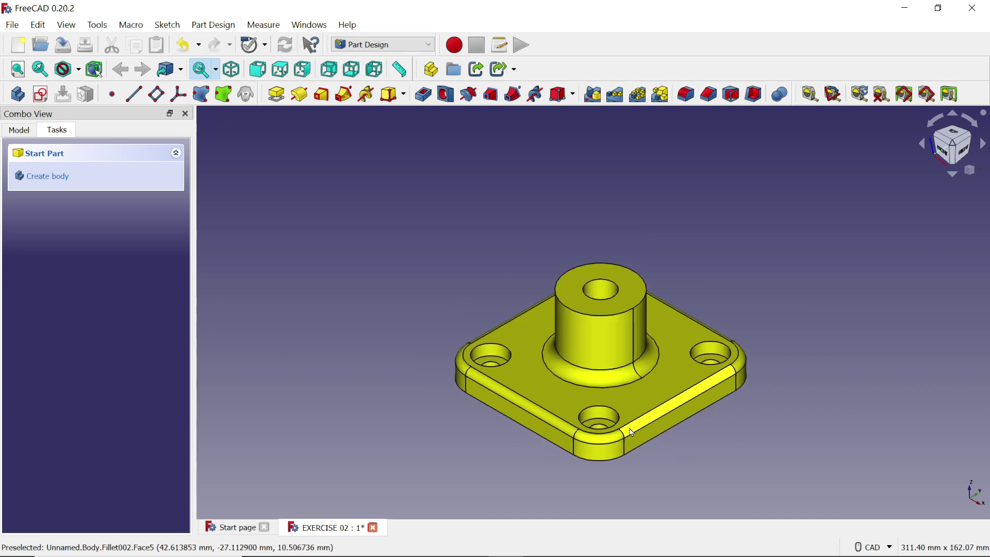
scroll(558, 217, up, 2)
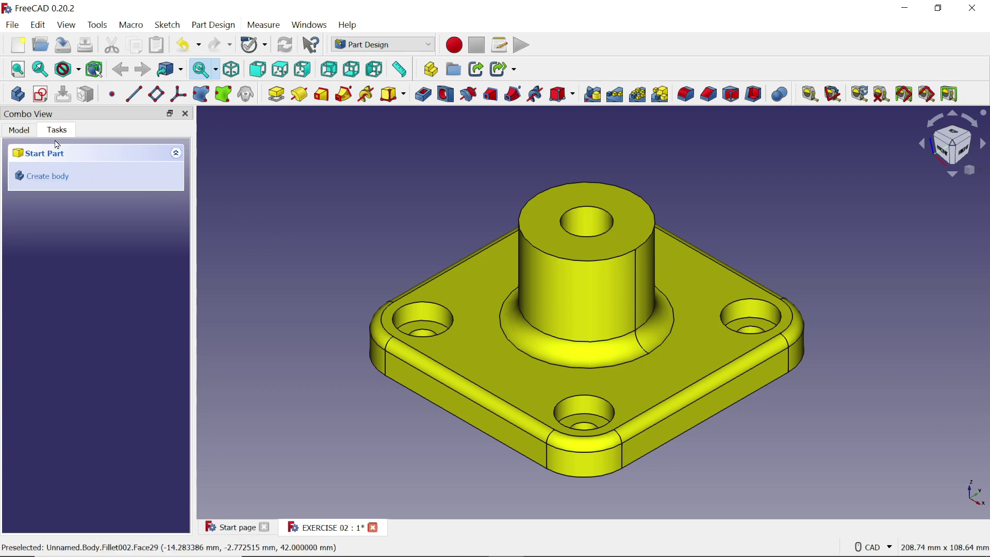
click(18, 131)
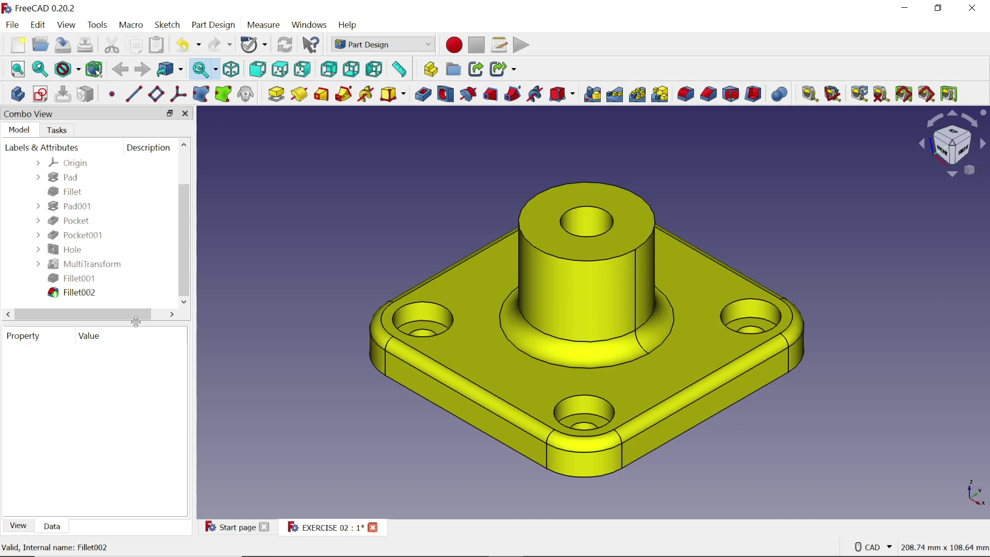
drag(136, 322, 129, 348)
click(83, 321)
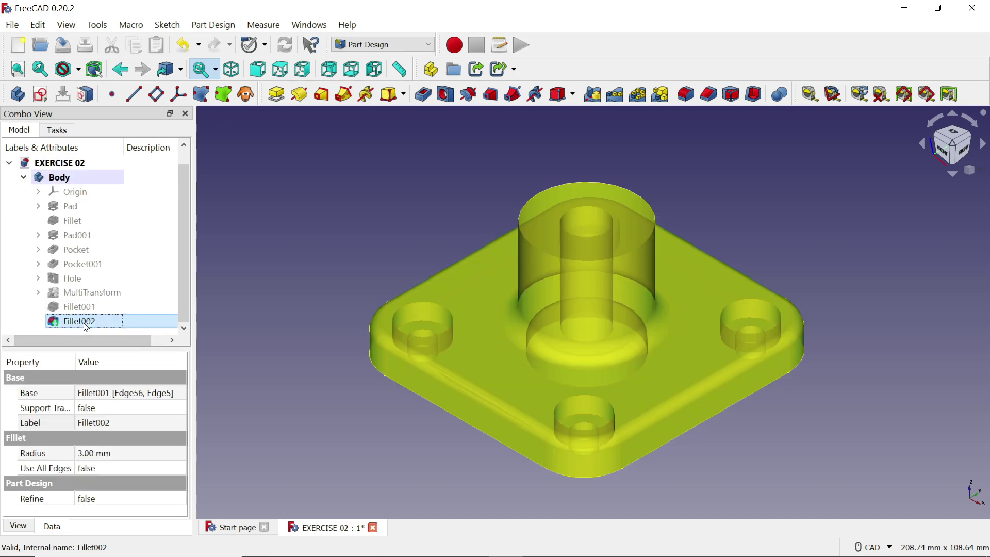
click(86, 454)
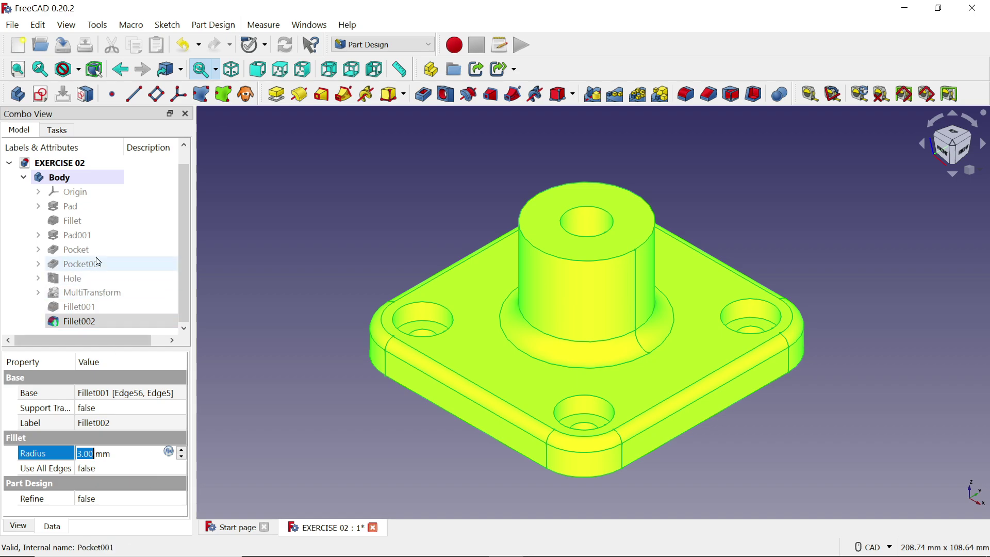
click(83, 251)
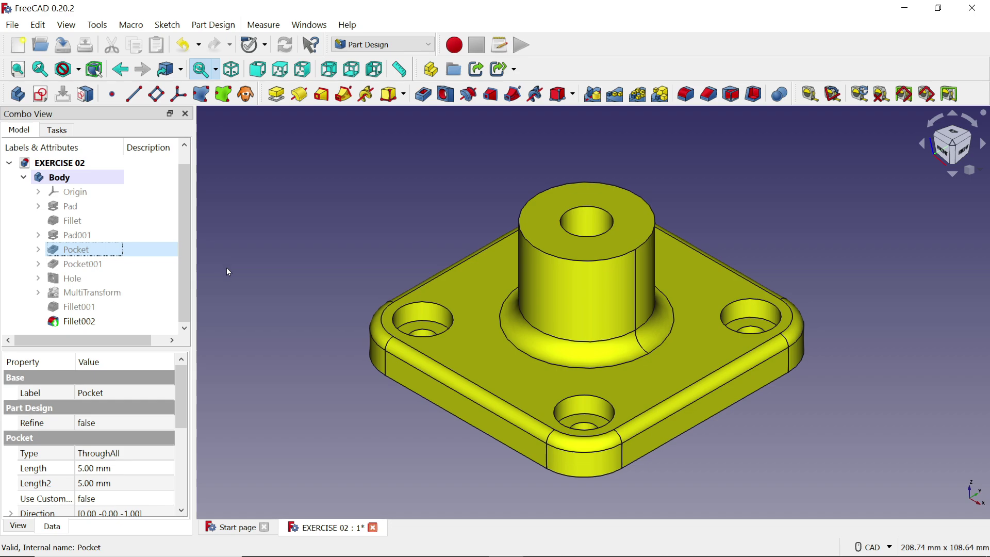
click(312, 350)
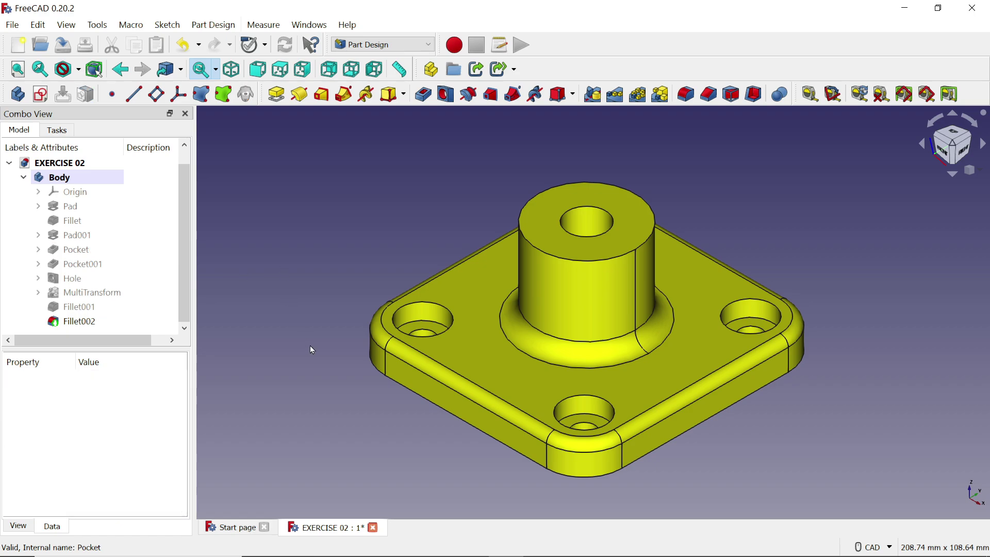